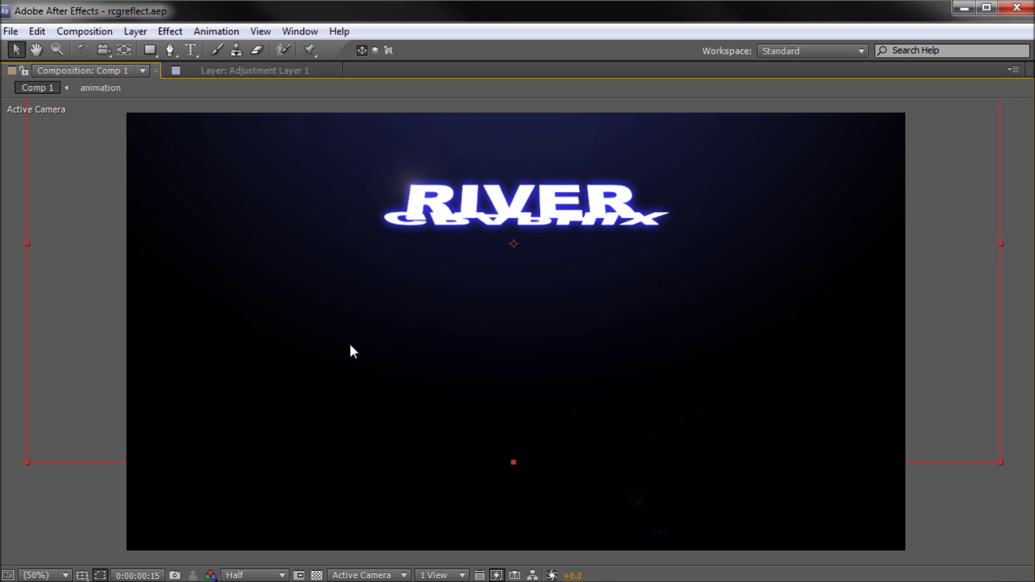
Step: Play the finished reflection animation in the composition viewer, stop it, and restore the full panel layout
{"action": "key", "text": "space"}
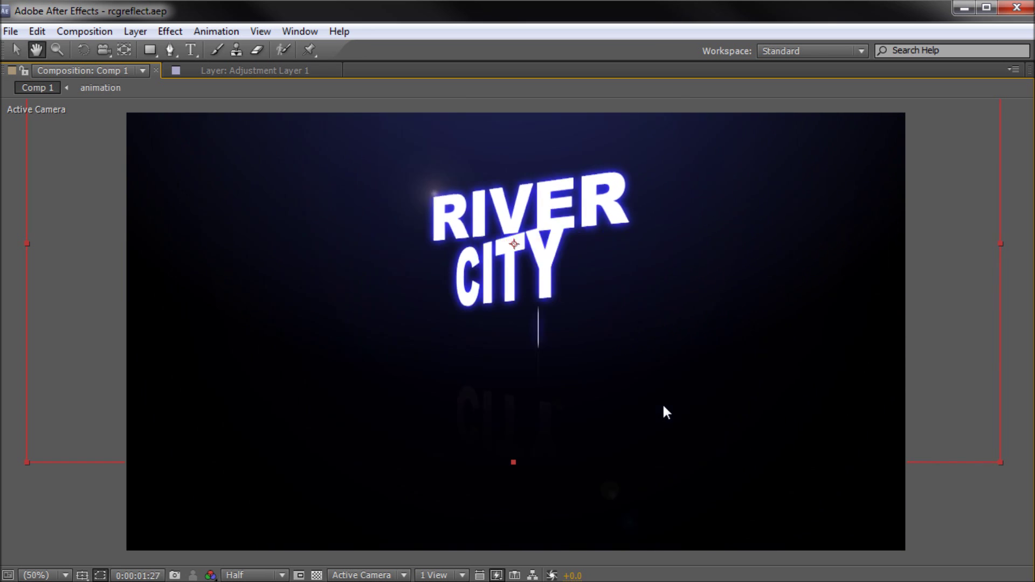
{"action": "key", "text": "space"}
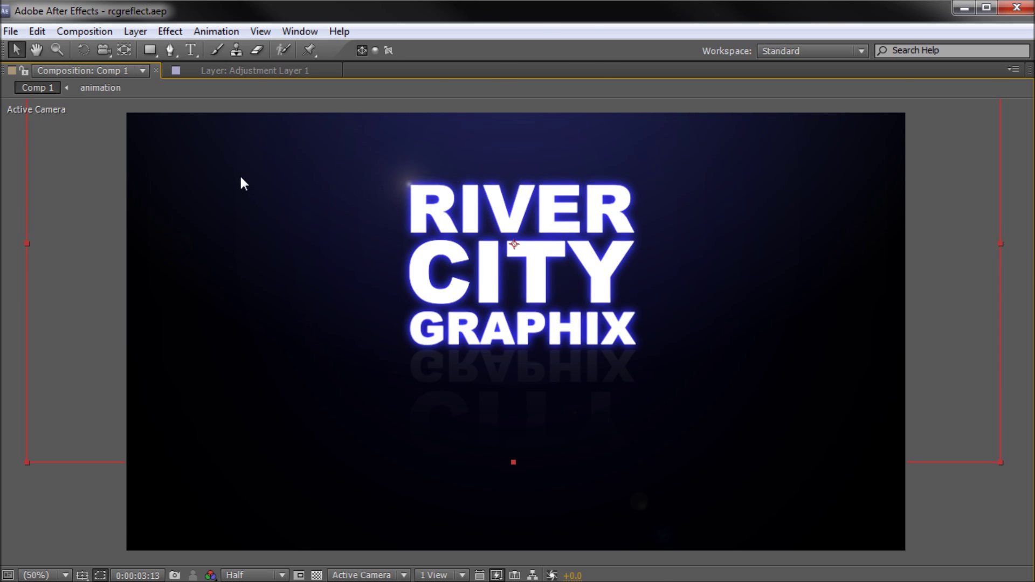
{"action": "key", "text": "grave"}
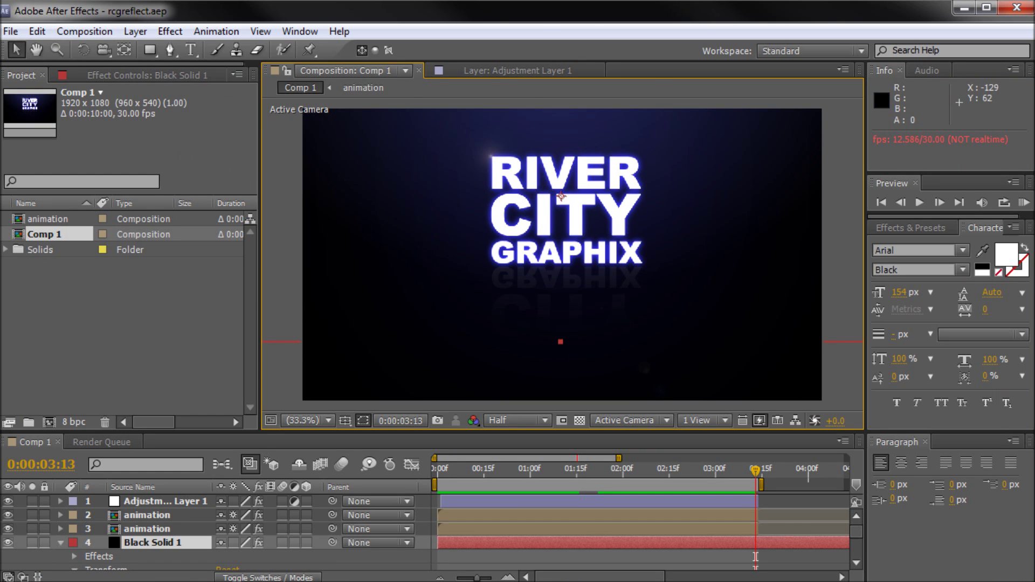
Step: Open the project file rcgswingfinal.aep from the Desktop
{"action": "left_click", "coordinate": [11, 31]}
{"action": "left_click", "coordinate": [49, 68]}
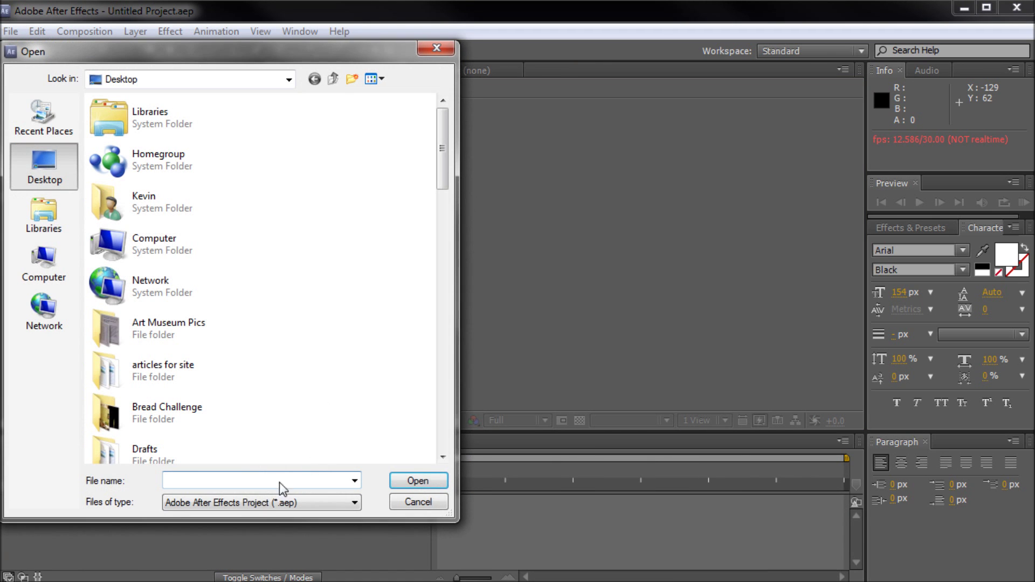
{"action": "type", "text": "rcg"}
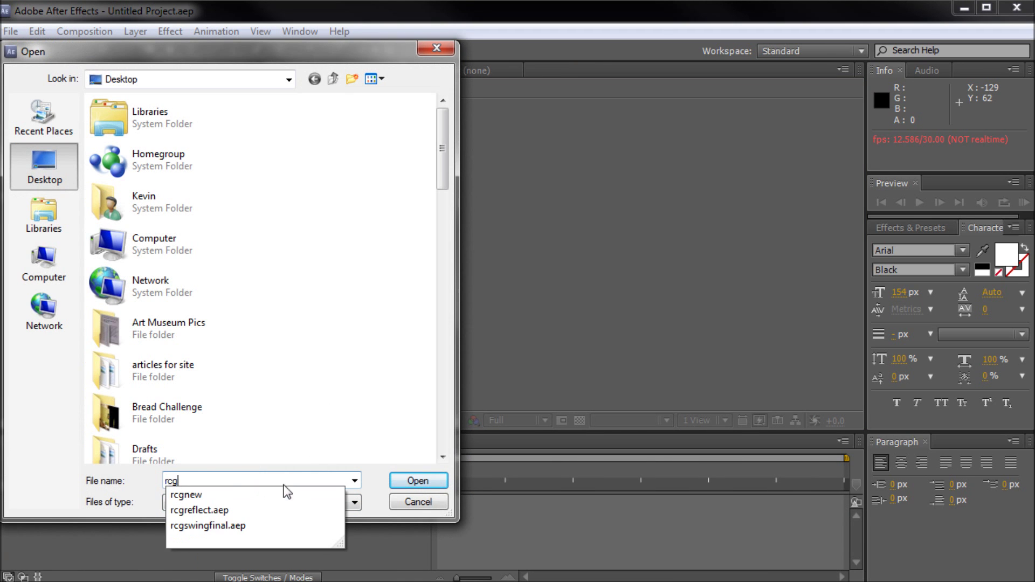
{"action": "left_click", "coordinate": [261, 526]}
{"action": "left_click", "coordinate": [417, 488]}
Step: Save a copy of the project on the Desktop under the name reflection
{"action": "left_click", "coordinate": [11, 31]}
{"action": "left_click", "coordinate": [83, 202]}
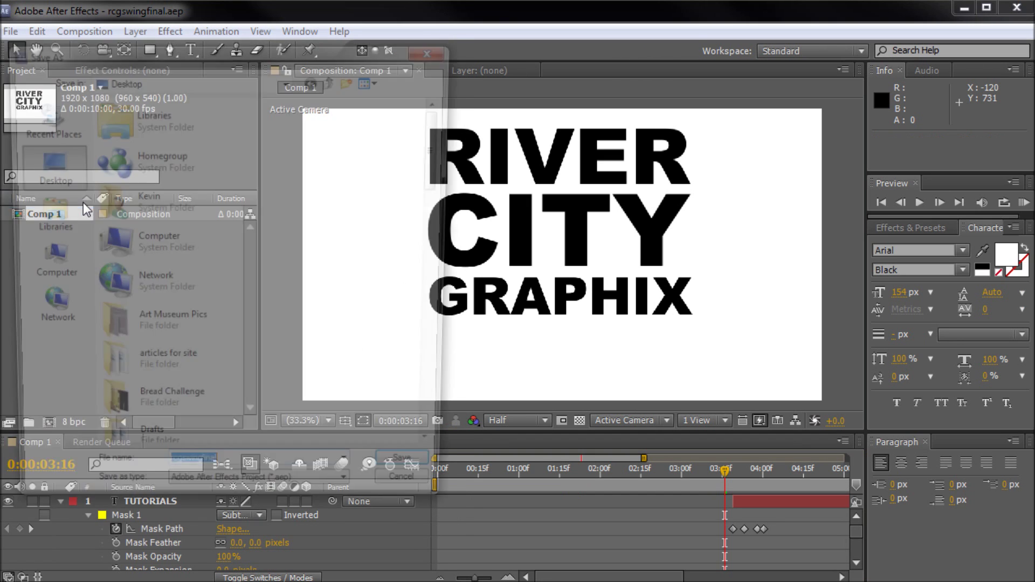
{"action": "type", "text": "re"}
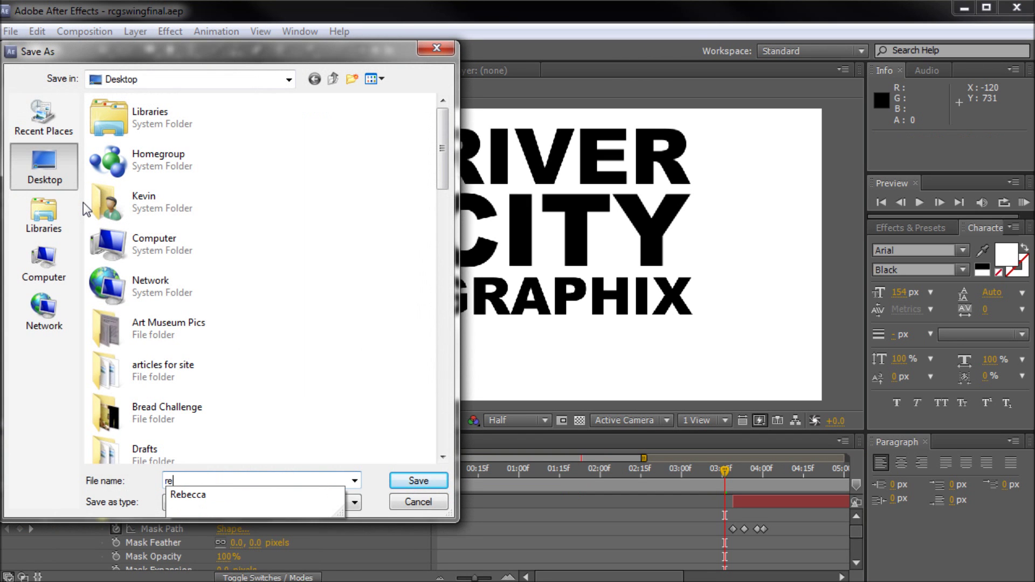
{"action": "type", "text": "f"}
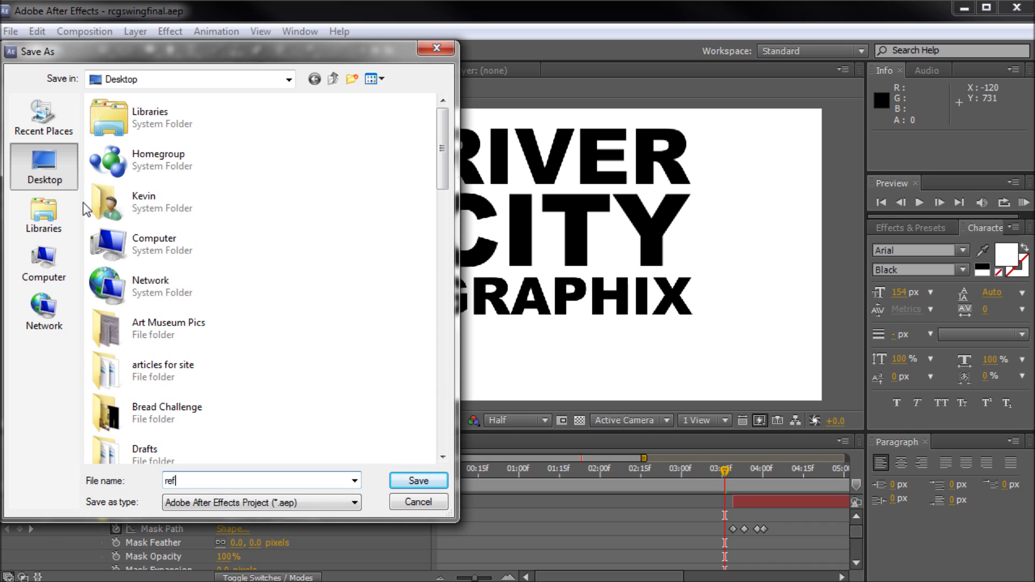
{"action": "type", "text": "lection"}
{"action": "left_click", "coordinate": [418, 480]}
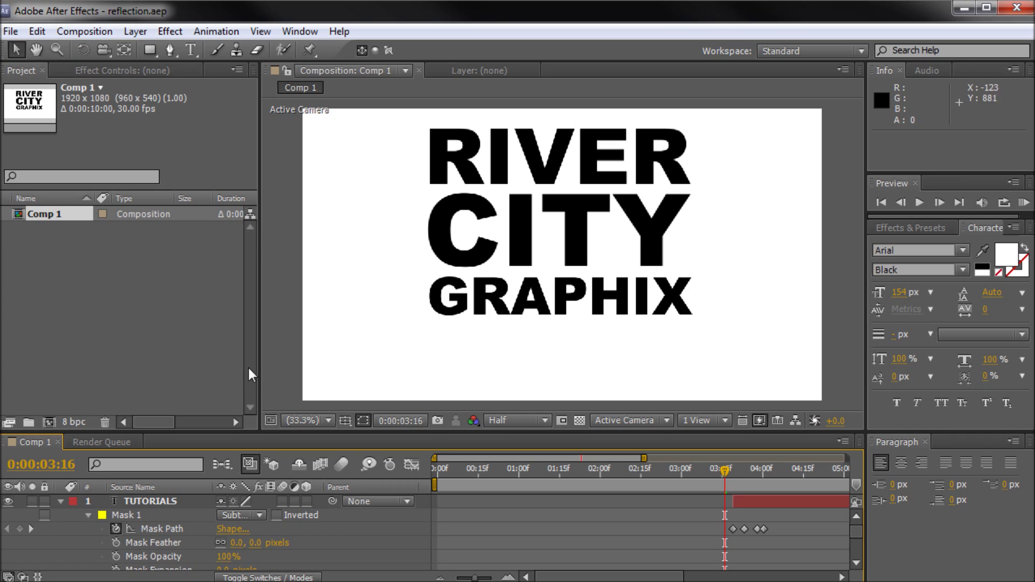
Step: Collapse the expanded properties of the TUTORIALS, GRAPHIX, CITY and RIVER layers in the timeline
{"action": "left_click", "coordinate": [143, 499]}
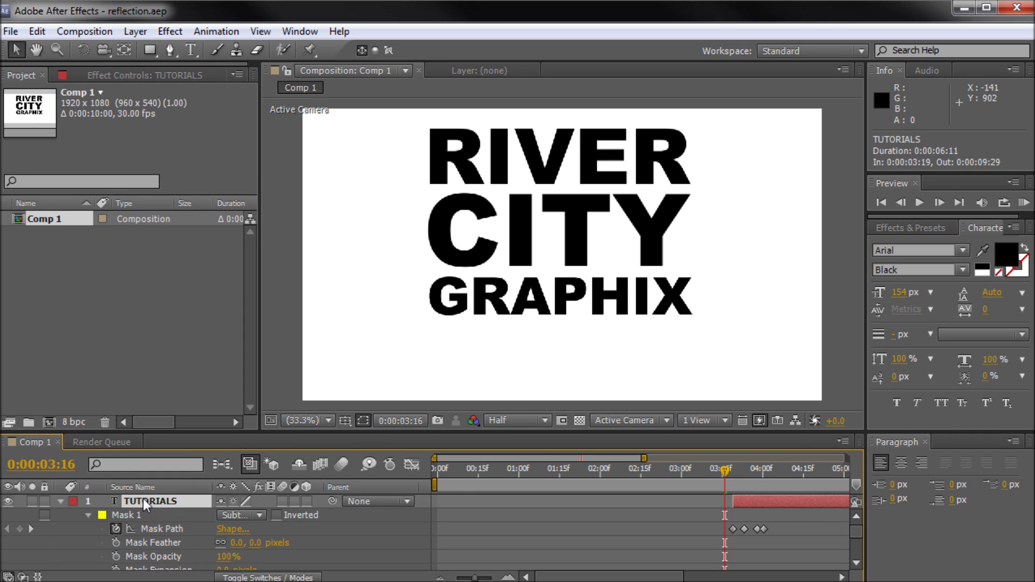
{"action": "left_click", "coordinate": [58, 502]}
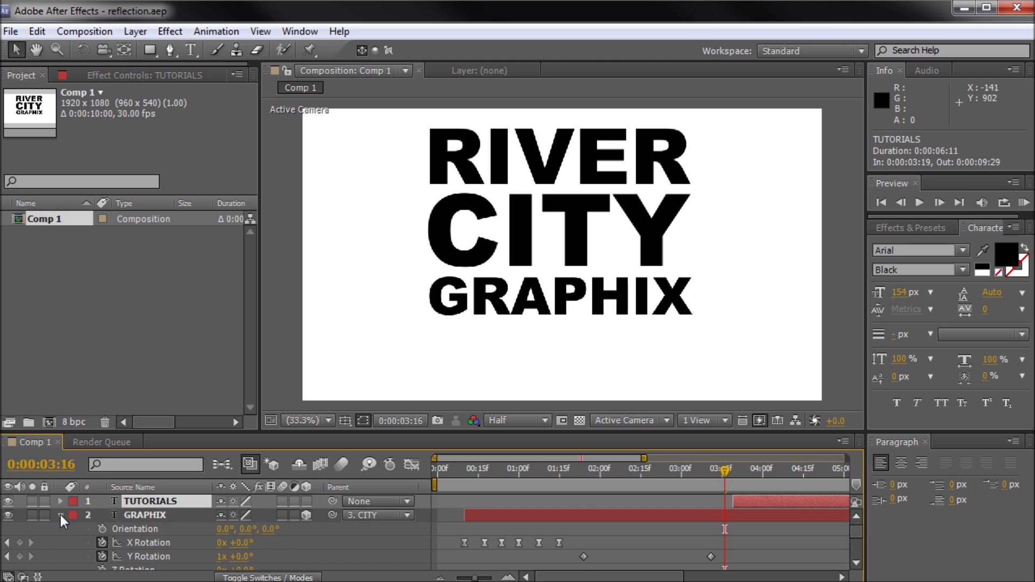
{"action": "left_click", "coordinate": [60, 515]}
{"action": "left_click", "coordinate": [61, 529]}
{"action": "left_click", "coordinate": [58, 542]}
Step: Pre-compose all four text layers into a new composition named animation, moving all attributes into it
{"action": "left_click_drag", "start_coordinate": [174, 553], "coordinate": [149, 504]}
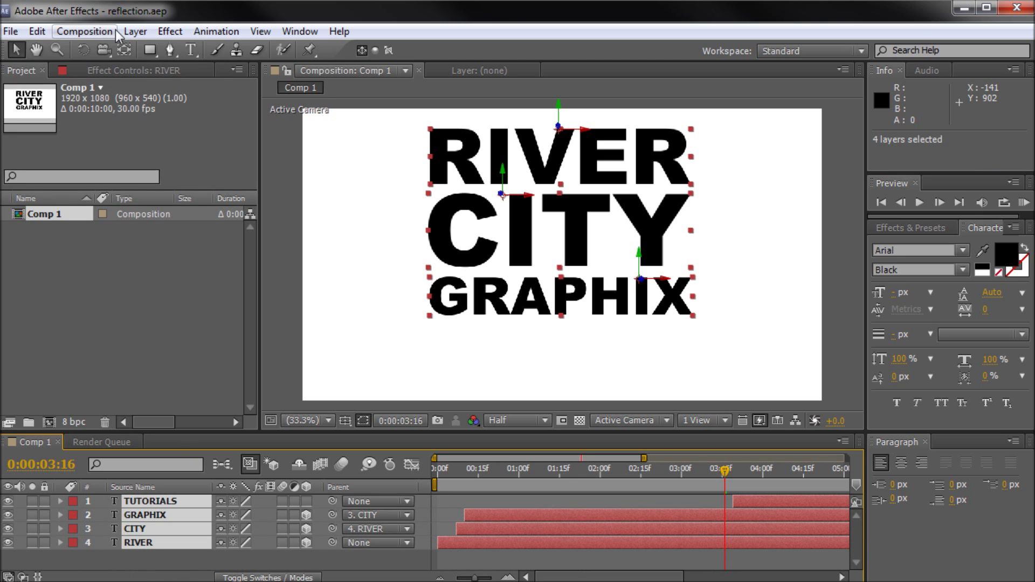
{"action": "left_click", "coordinate": [134, 31]}
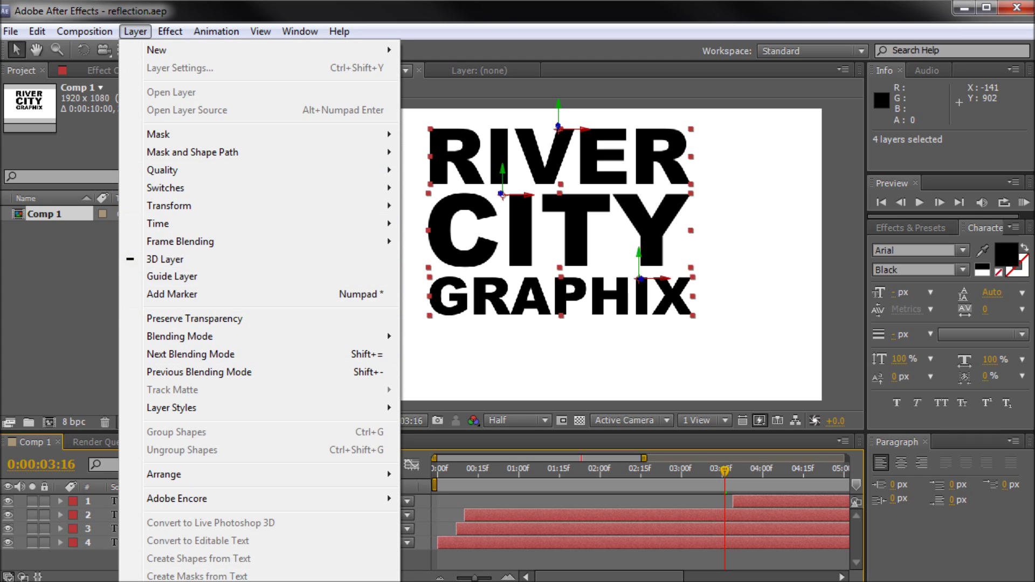
{"action": "key", "text": "ctrl+shift+c"}
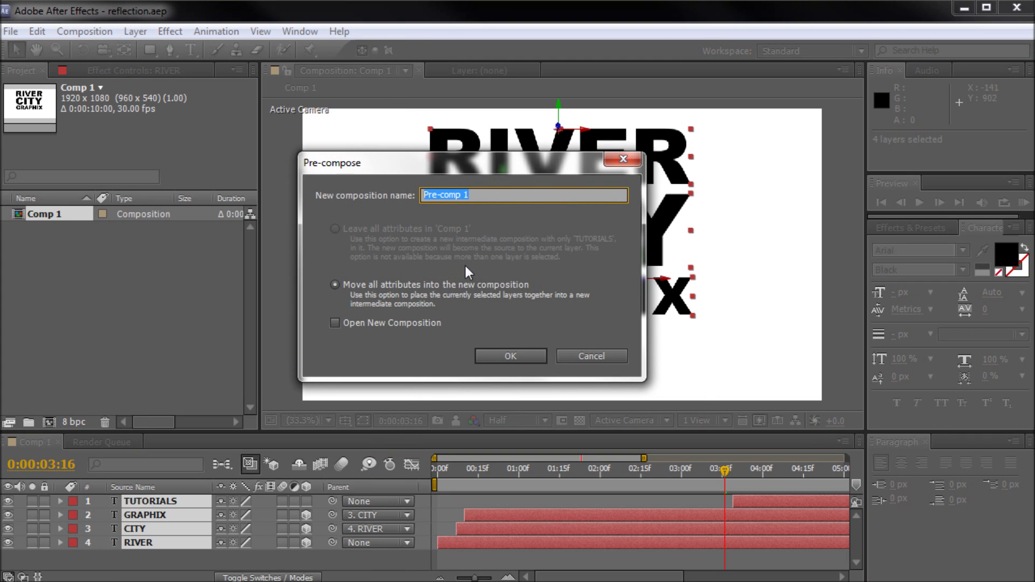
{"action": "left_click_drag", "start_coordinate": [485, 189], "coordinate": [266, 197]}
{"action": "type", "text": "animation"}
{"action": "left_click", "coordinate": [535, 354]}
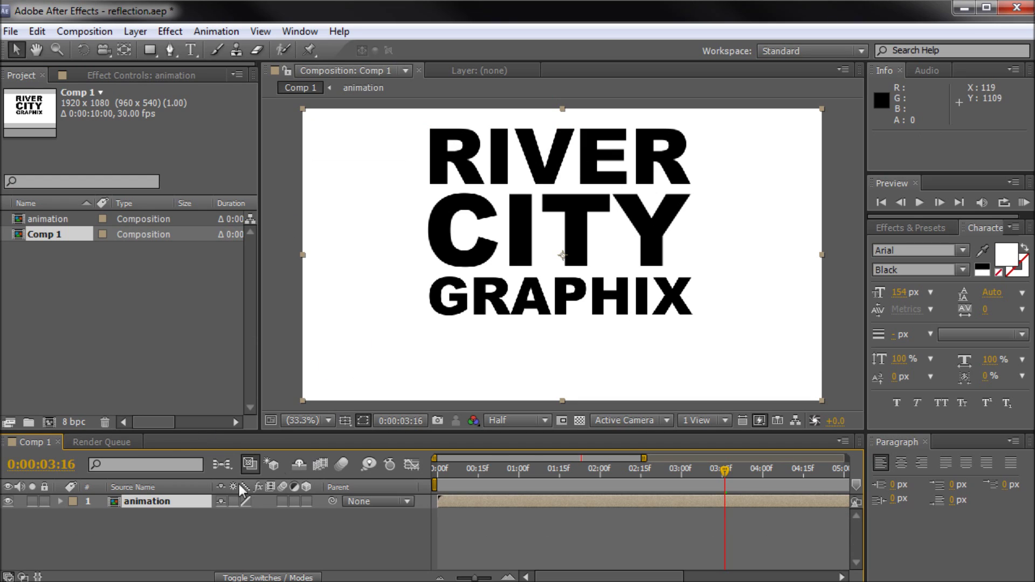
{"action": "left_click", "coordinate": [141, 516]}
{"action": "left_click", "coordinate": [136, 502]}
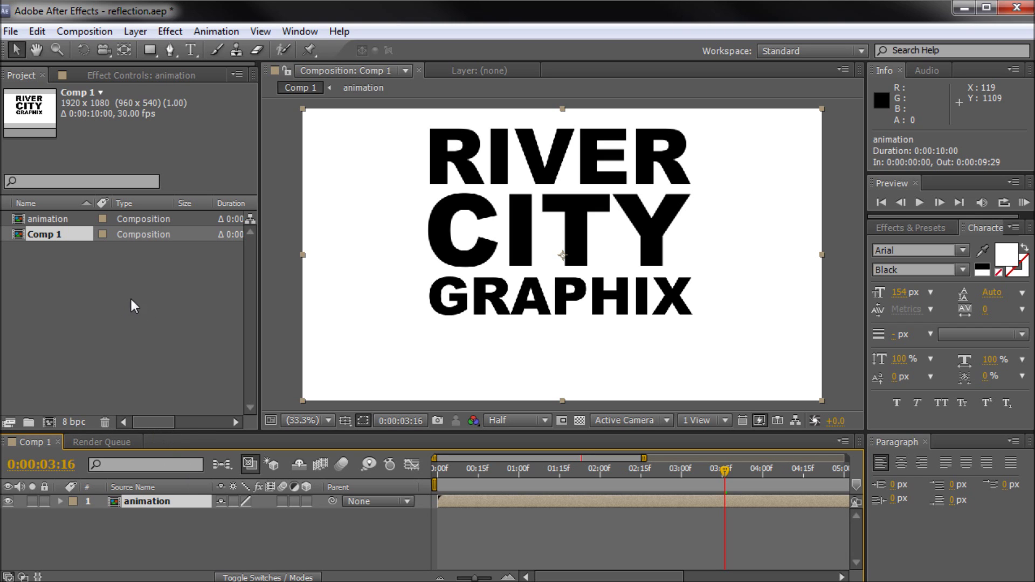
Step: Create a black 1920 x 1080 px solid and place it below the animation layer in Comp 1
{"action": "left_click", "coordinate": [135, 31]}
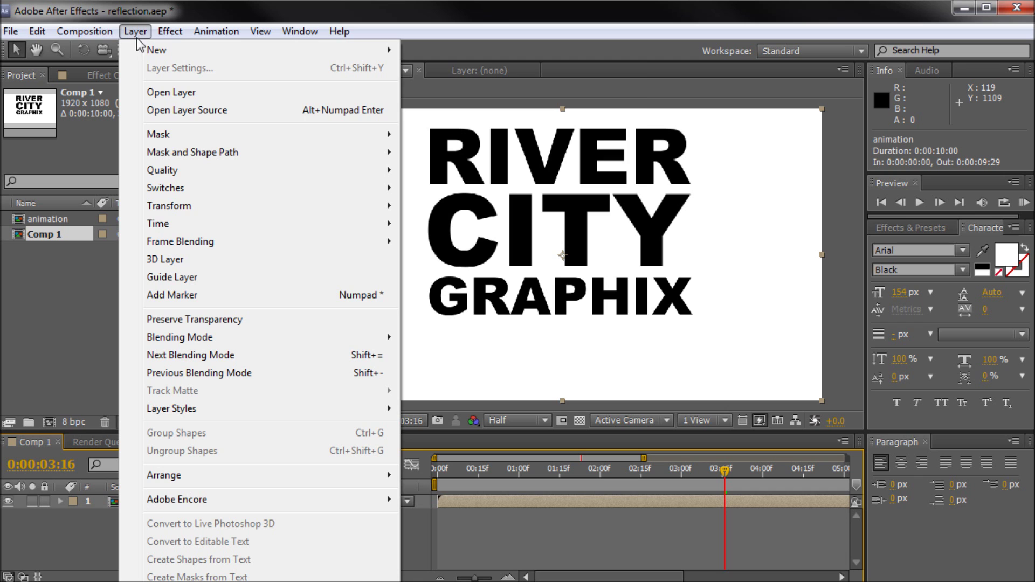
{"action": "mouse_move", "coordinate": [151, 52]}
{"action": "left_click", "coordinate": [487, 66]}
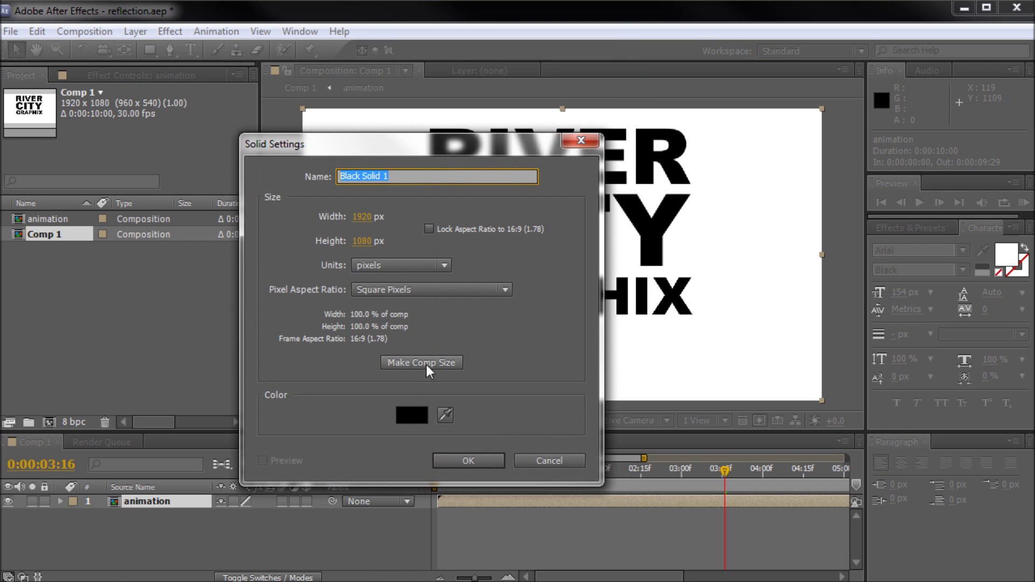
{"action": "left_click", "coordinate": [464, 457]}
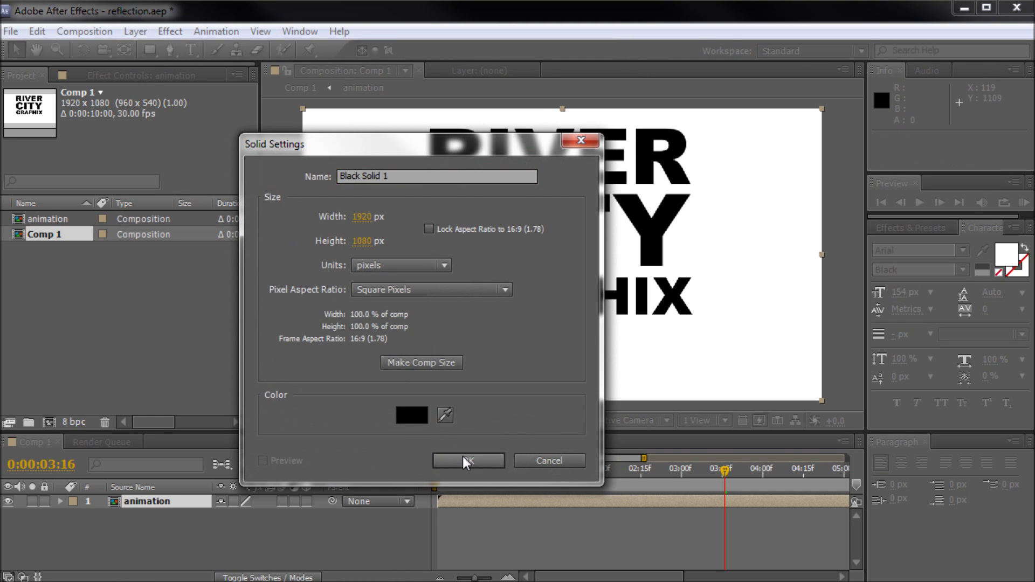
{"action": "left_click_drag", "start_coordinate": [148, 500], "coordinate": [144, 519]}
{"action": "left_click", "coordinate": [153, 489]}
{"action": "left_click", "coordinate": [152, 501]}
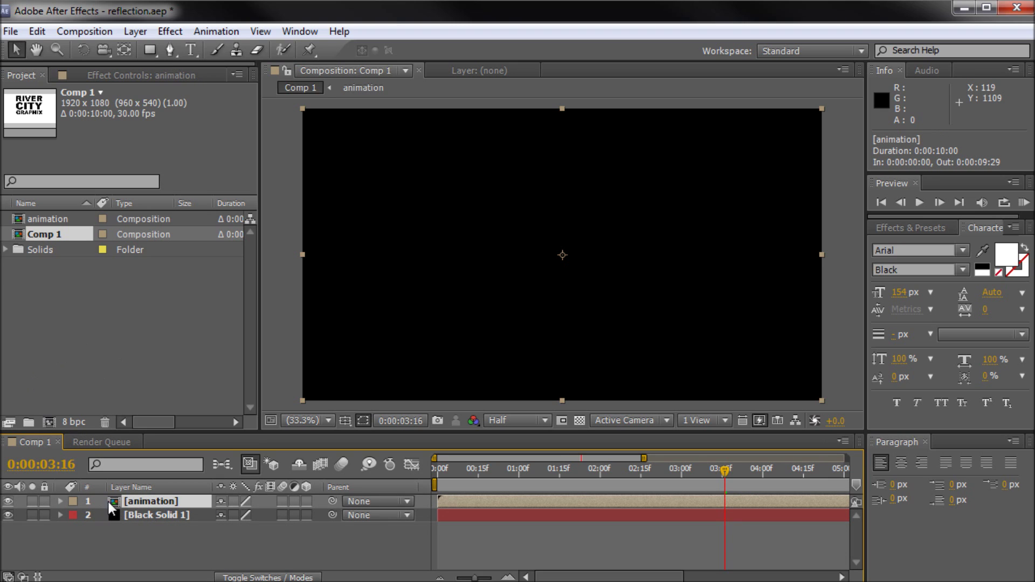
Step: Open the animation composition and change the RIVER text's fill color to white
{"action": "left_click", "coordinate": [26, 219]}
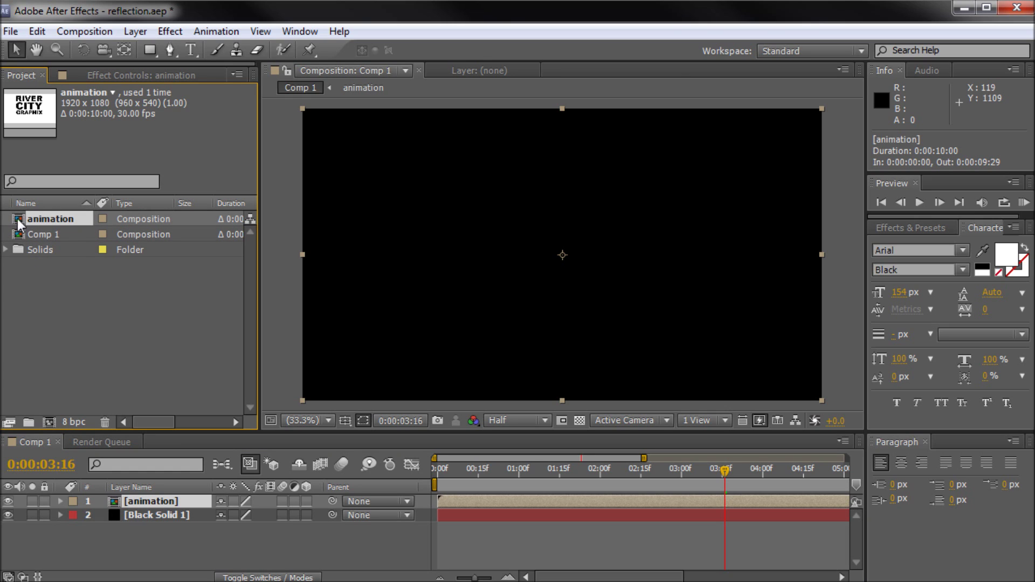
{"action": "double_click", "coordinate": [18, 221]}
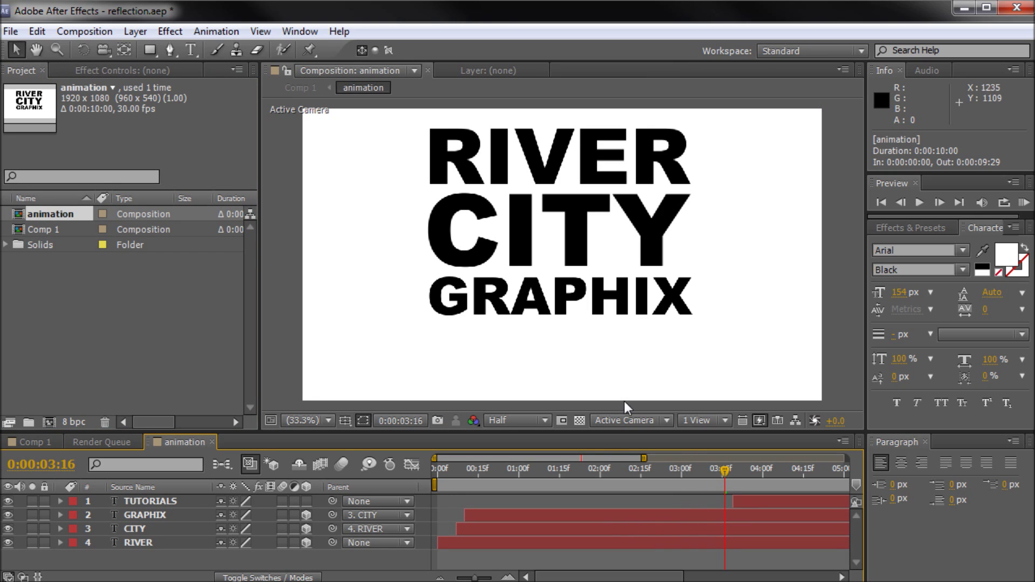
{"action": "left_click", "coordinate": [473, 181]}
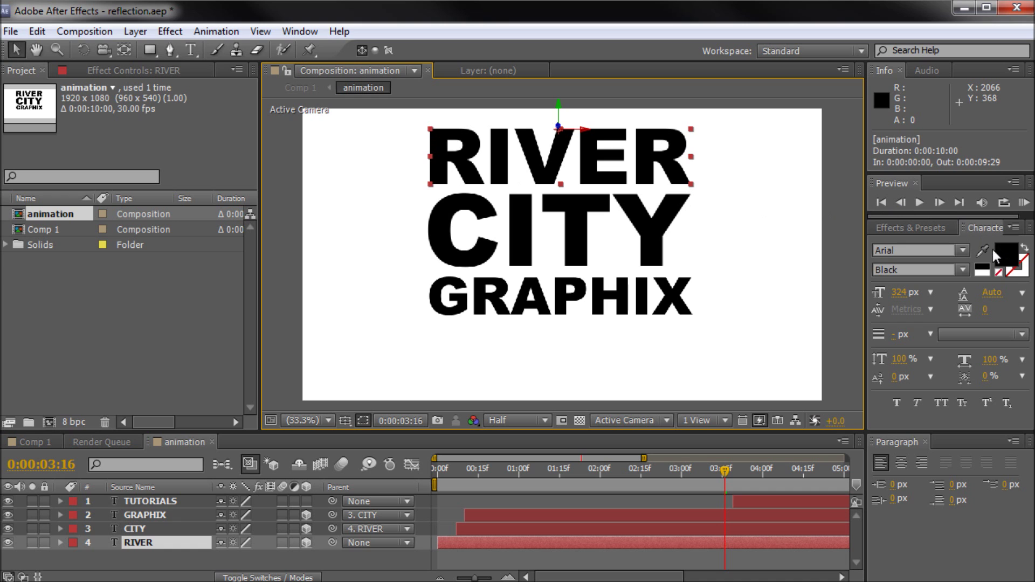
{"action": "left_click", "coordinate": [996, 254]}
{"action": "left_click", "coordinate": [421, 410]}
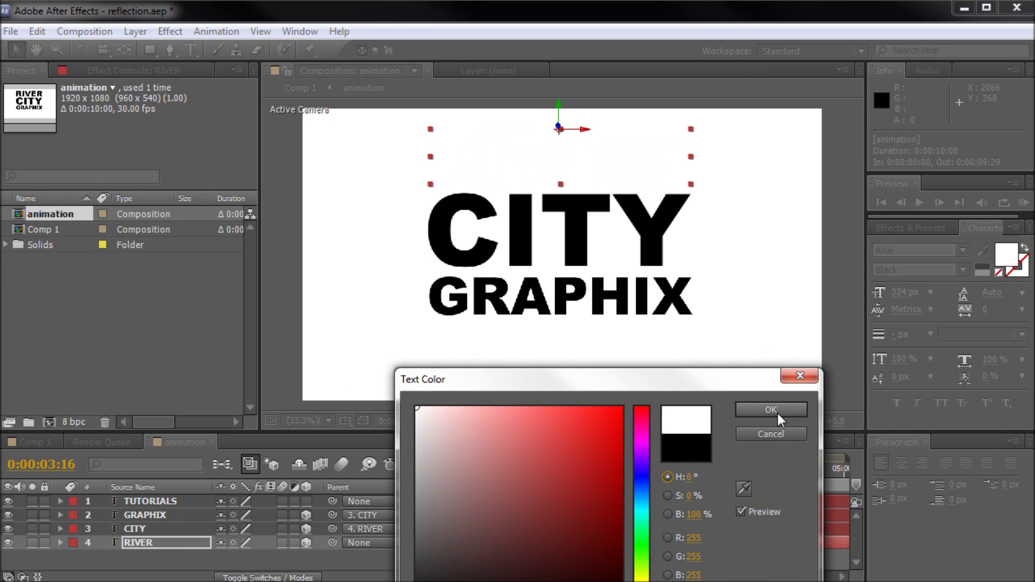
{"action": "left_click", "coordinate": [768, 412]}
Step: Change the fill color of the CITY and GRAPHIX text layers to white
{"action": "left_click", "coordinate": [522, 263]}
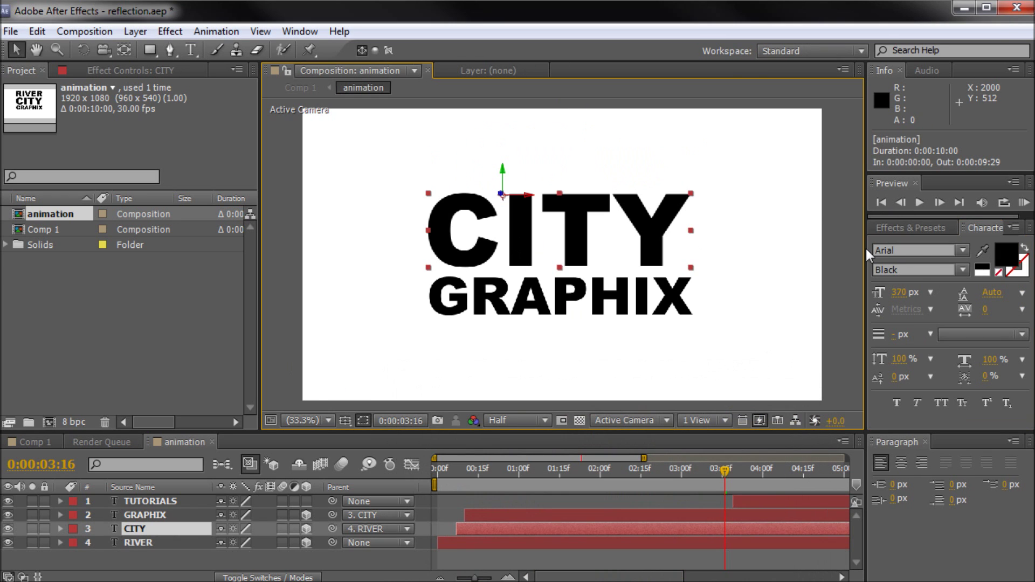
{"action": "left_click", "coordinate": [1005, 250]}
{"action": "left_click", "coordinate": [418, 408]}
{"action": "left_click", "coordinate": [768, 410]}
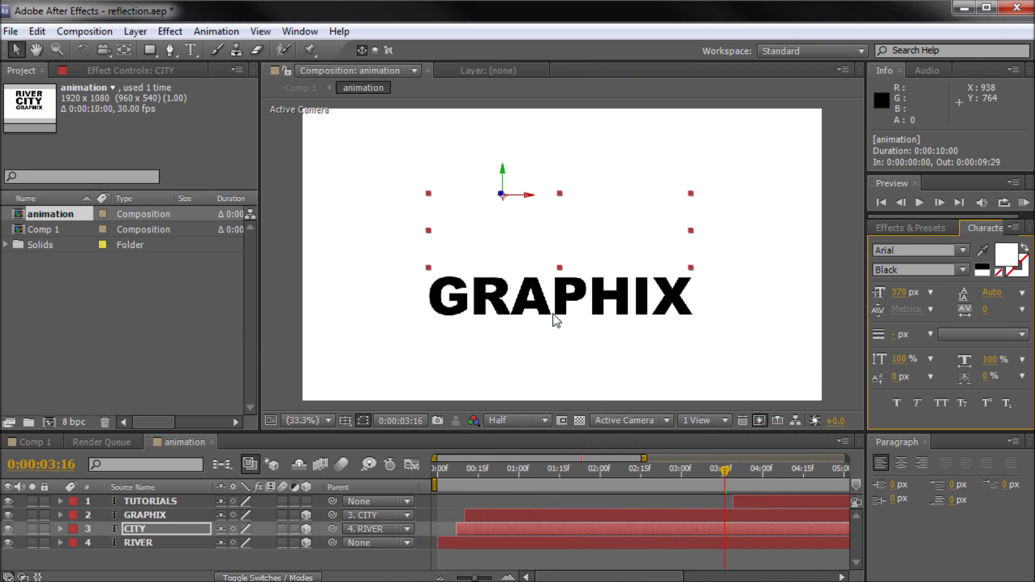
{"action": "left_click", "coordinate": [555, 318]}
{"action": "left_click", "coordinate": [1000, 253]}
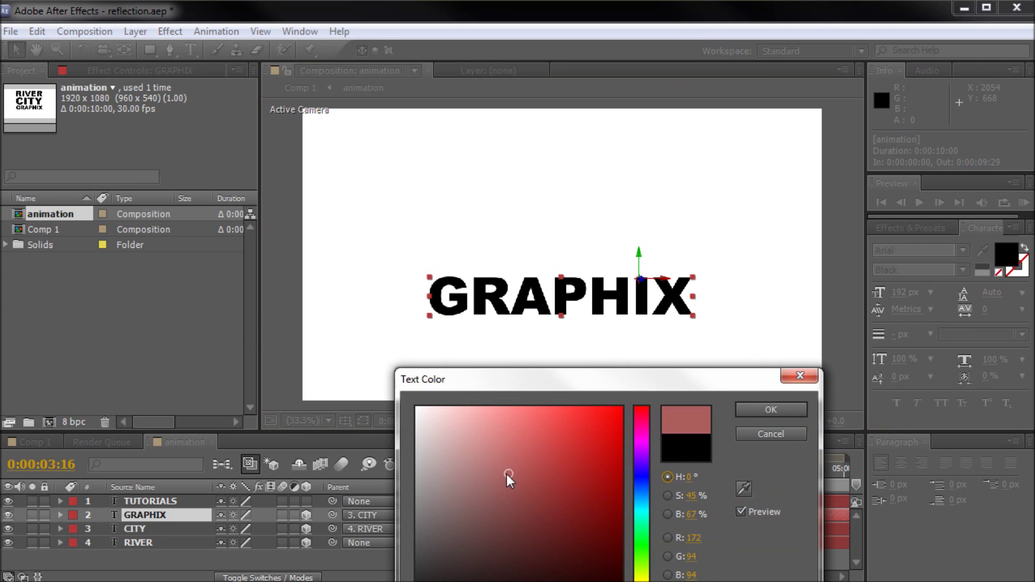
{"action": "left_click_drag", "start_coordinate": [509, 478], "coordinate": [358, 325]}
{"action": "left_click", "coordinate": [762, 405]}
Step: Go to 0:00:04:08 and change the TUTORIALS text's fill color to white
{"action": "left_click_drag", "start_coordinate": [727, 459], "coordinate": [787, 469]}
{"action": "left_click", "coordinate": [574, 345]}
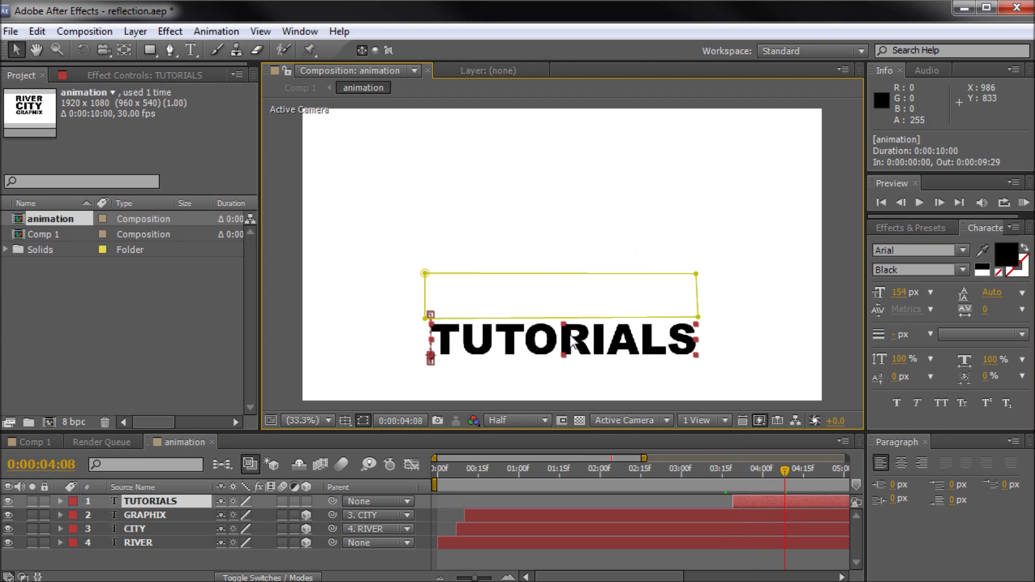
{"action": "left_click", "coordinate": [1006, 254]}
{"action": "left_click_drag", "start_coordinate": [518, 466], "coordinate": [260, 338]}
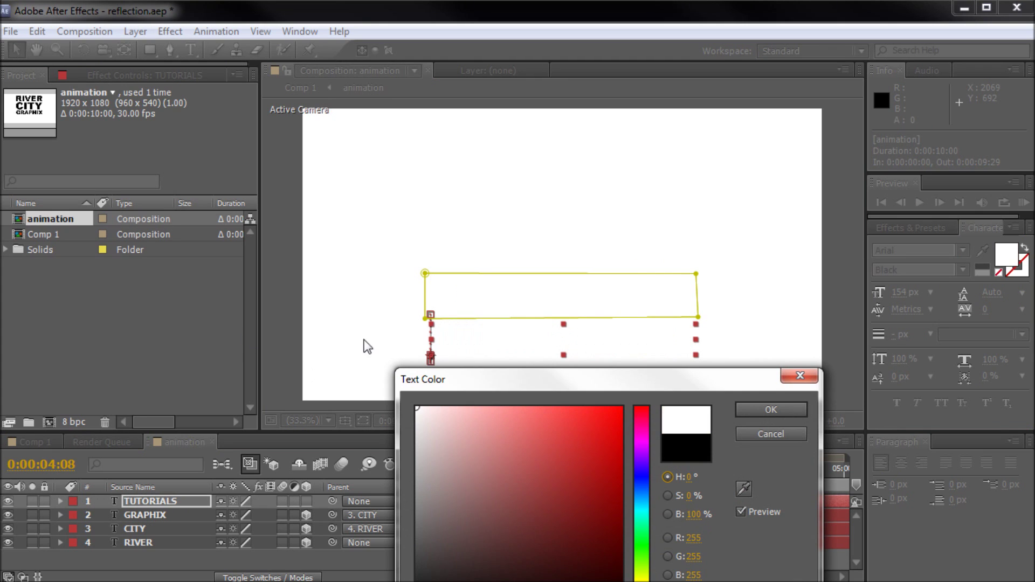
{"action": "left_click", "coordinate": [771, 407]}
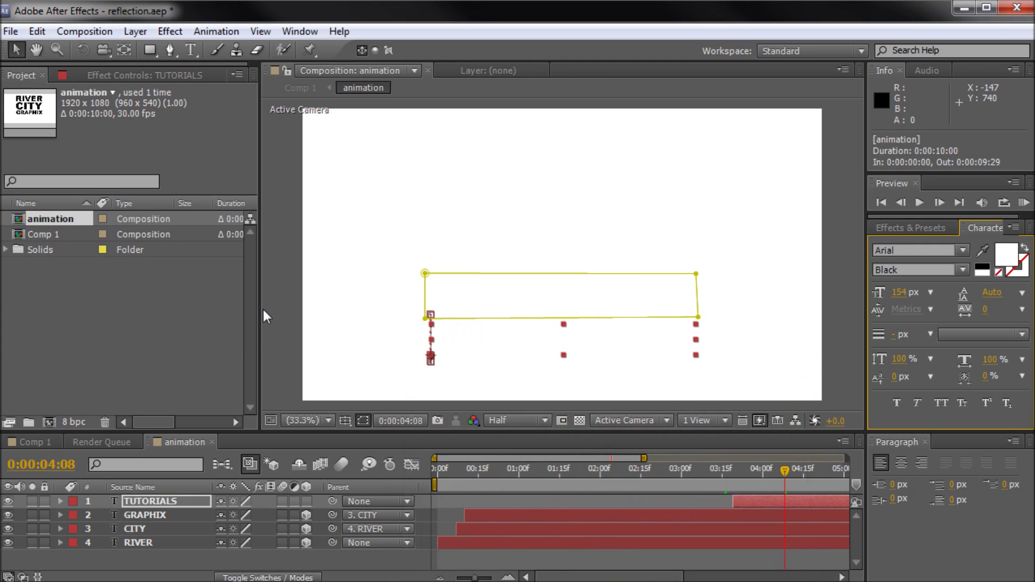
Step: Close the animation composition, return to Comp 1's timeline and select the animation layer
{"action": "left_click", "coordinate": [213, 442]}
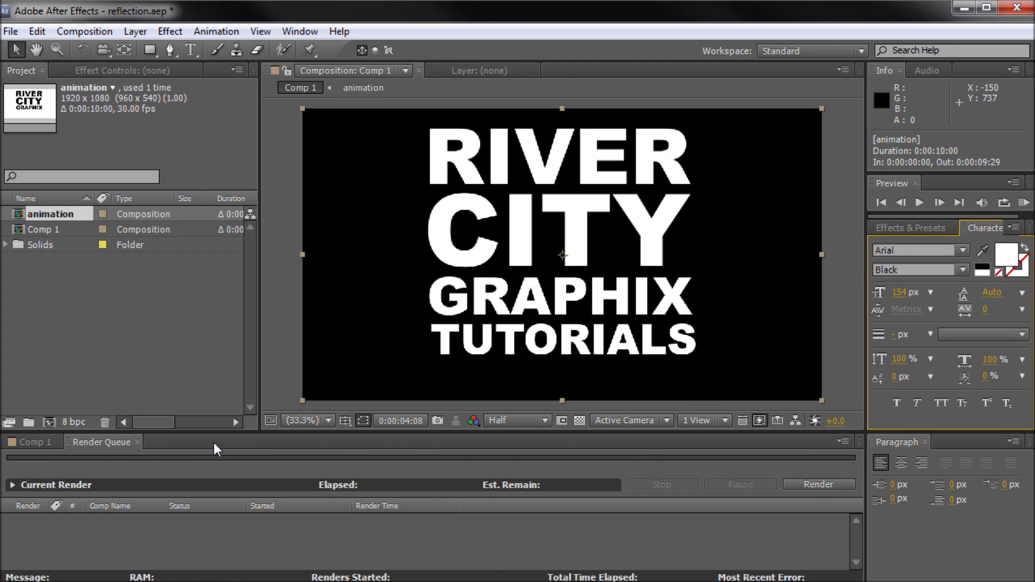
{"action": "left_click", "coordinate": [34, 445]}
{"action": "left_click", "coordinate": [146, 515]}
{"action": "left_click", "coordinate": [152, 499]}
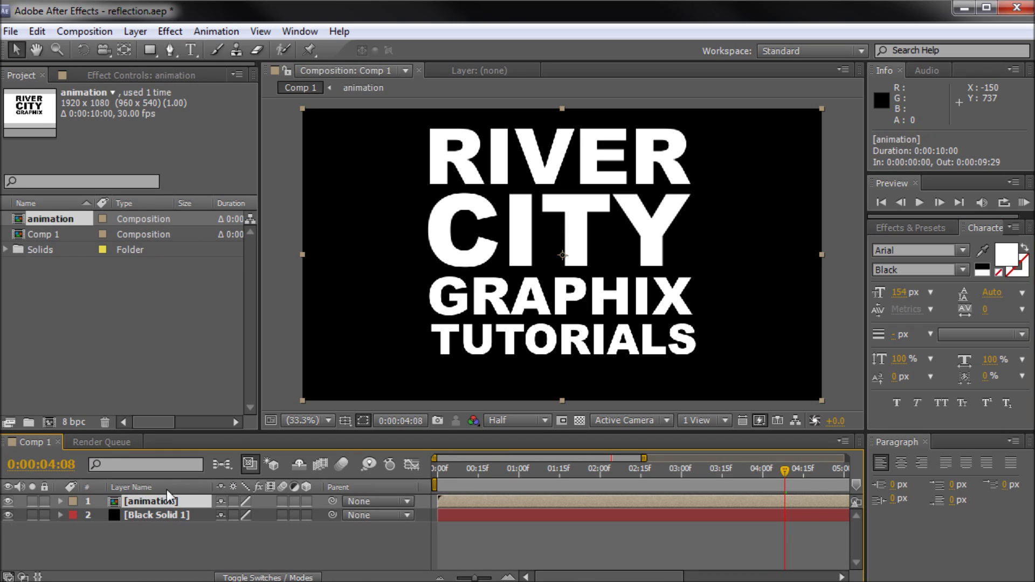
Step: Trim the end of the animation layer to 0:00:03:16, before the TUTORIALS text appears
{"action": "left_click", "coordinate": [448, 232]}
{"action": "left_click_drag", "start_coordinate": [782, 476], "coordinate": [723, 469]}
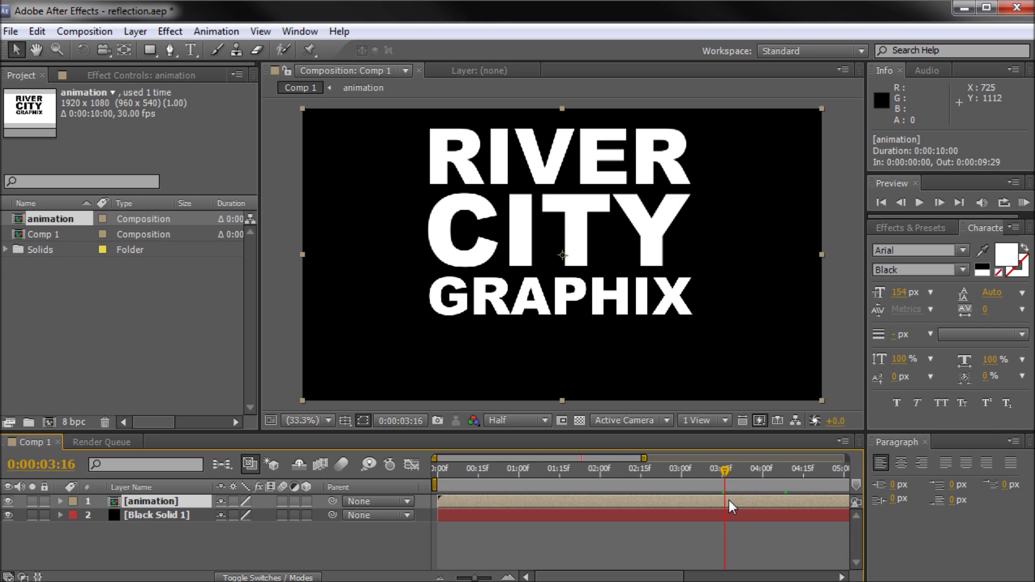
{"action": "key", "text": "alt+]"}
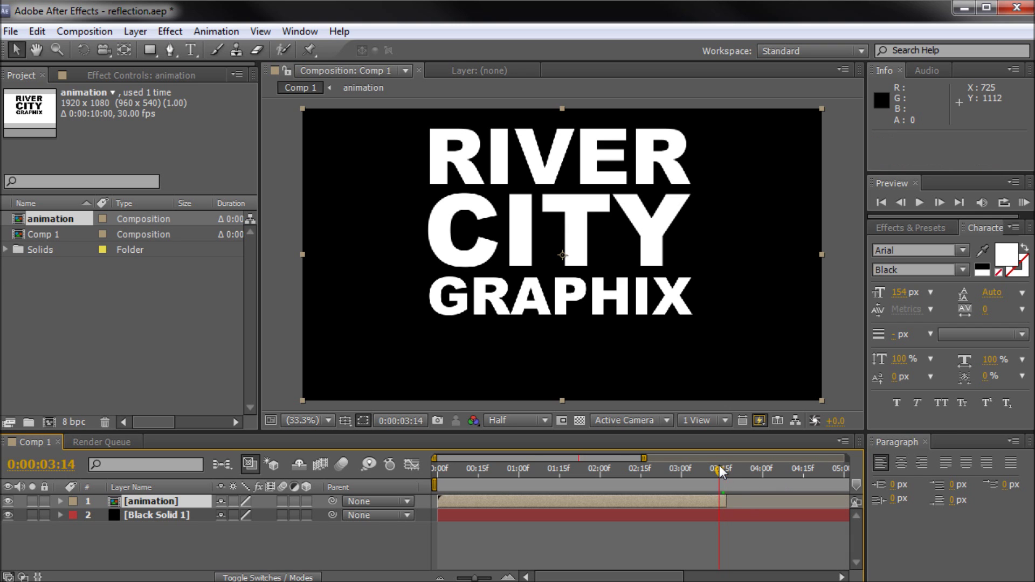
{"action": "left_click_drag", "start_coordinate": [719, 465], "coordinate": [726, 488]}
{"action": "left_click", "coordinate": [442, 212]}
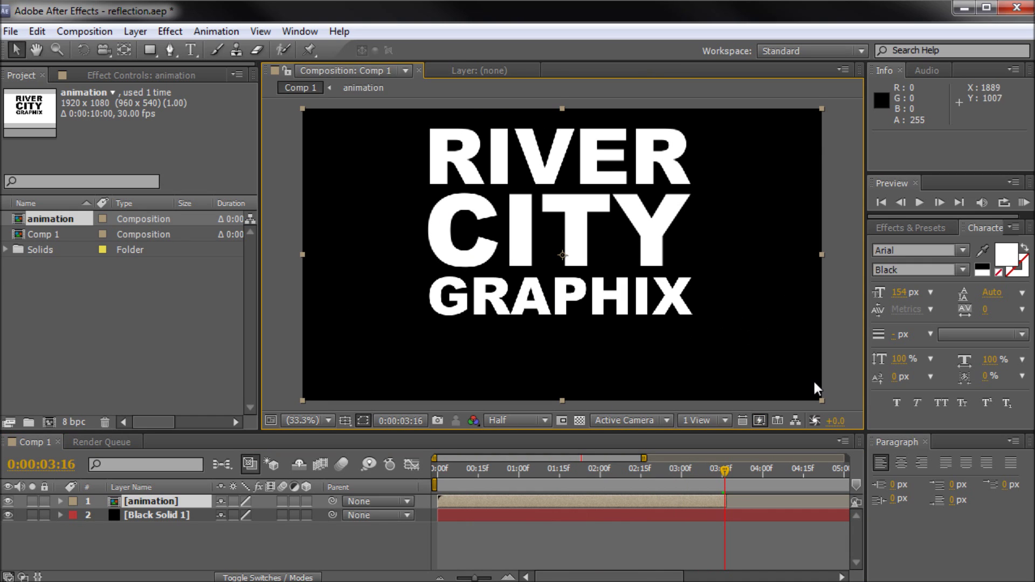
Step: Scale the animation layer down to about 66% and position it in the upper half of the frame at about 954, 408
{"action": "left_click_drag", "start_coordinate": [820, 402], "coordinate": [744, 347]}
{"action": "left_click_drag", "start_coordinate": [568, 468], "coordinate": [725, 487]}
{"action": "left_click_drag", "start_coordinate": [721, 342], "coordinate": [717, 342]}
{"action": "left_click_drag", "start_coordinate": [492, 246], "coordinate": [488, 204]}
{"action": "left_click_drag", "start_coordinate": [711, 297], "coordinate": [726, 309]}
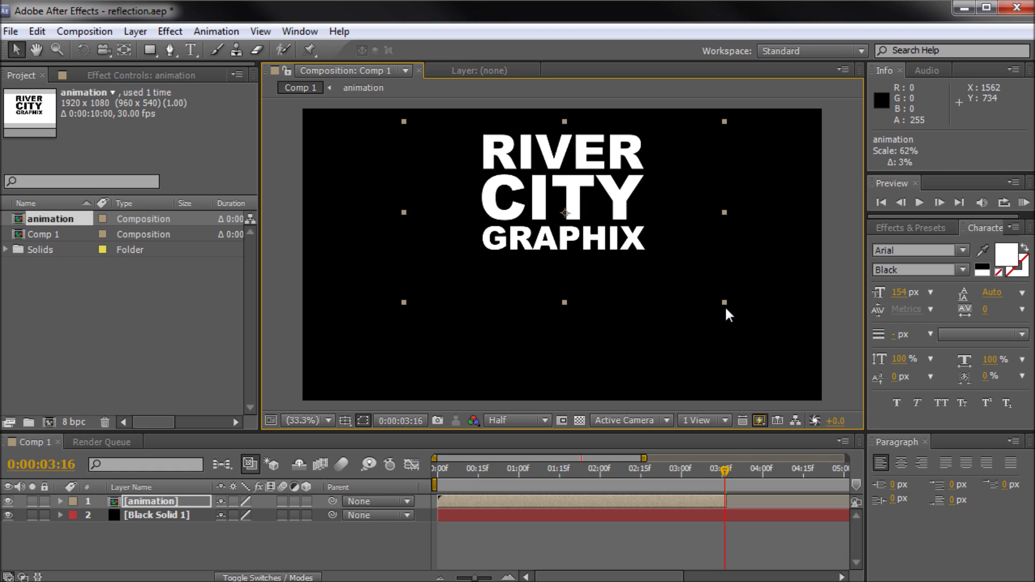
{"action": "left_click_drag", "start_coordinate": [539, 195], "coordinate": [535, 200]}
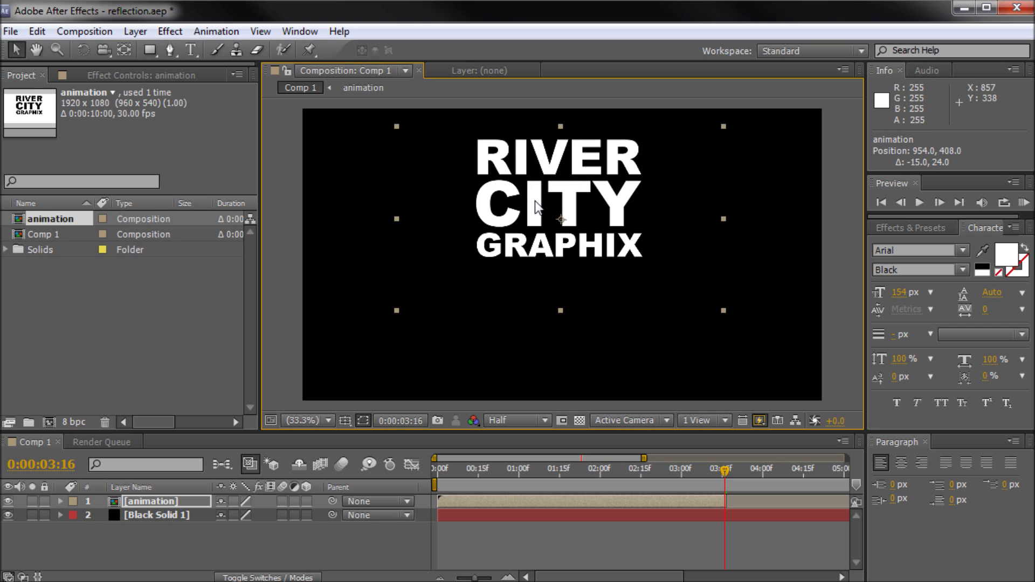
{"action": "left_click_drag", "start_coordinate": [724, 310], "coordinate": [731, 315]}
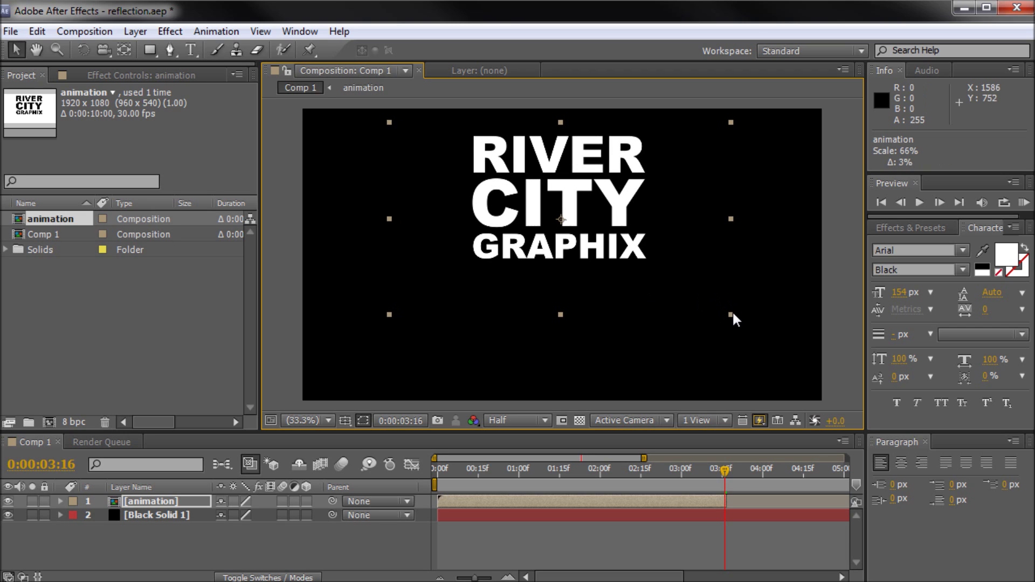
{"action": "left_click", "coordinate": [533, 211]}
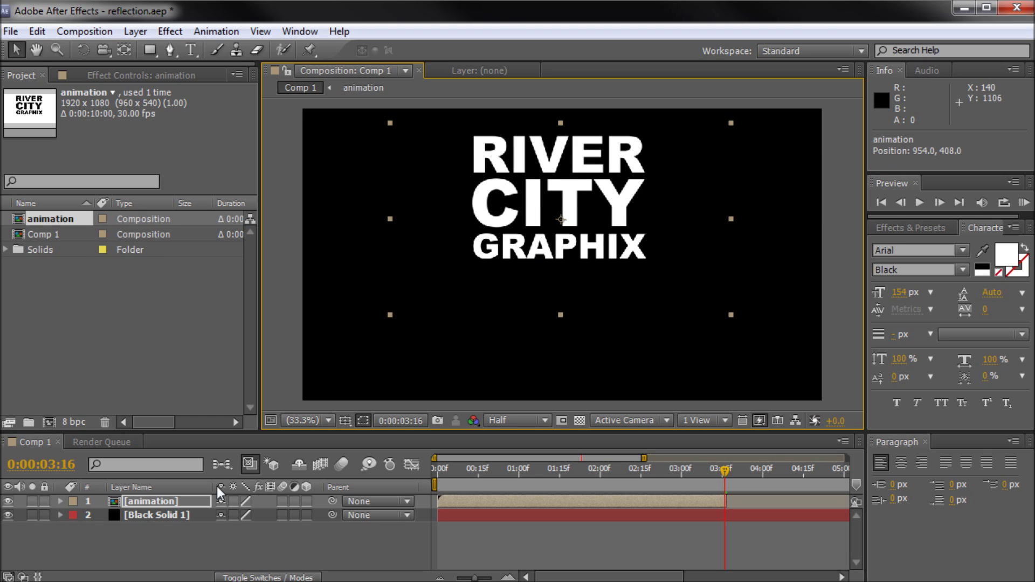
Step: Duplicate the animation layer and move the copy straight down to about 954, 870, below the original text
{"action": "left_click", "coordinate": [161, 500]}
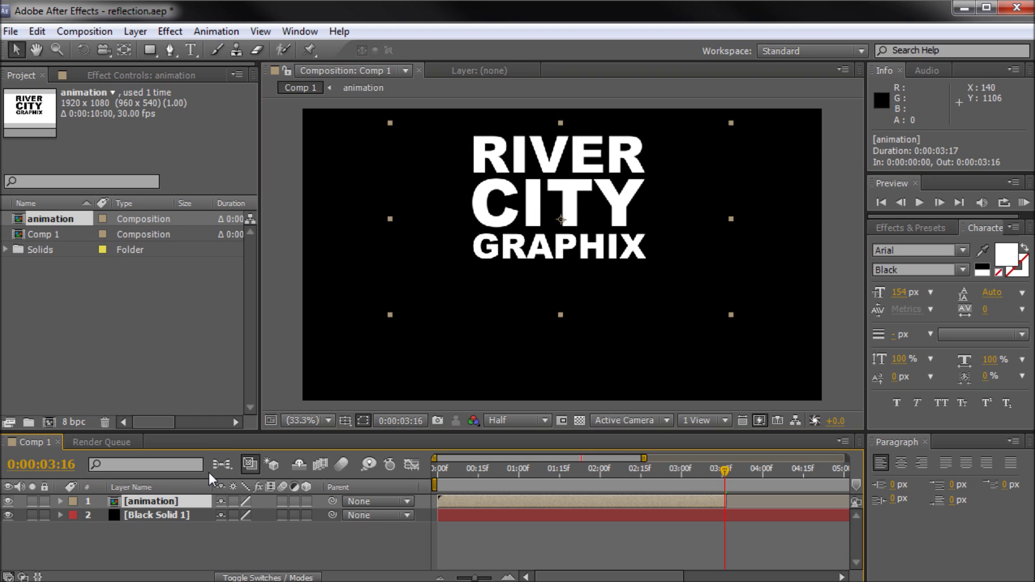
{"action": "key", "text": "ctrl+d"}
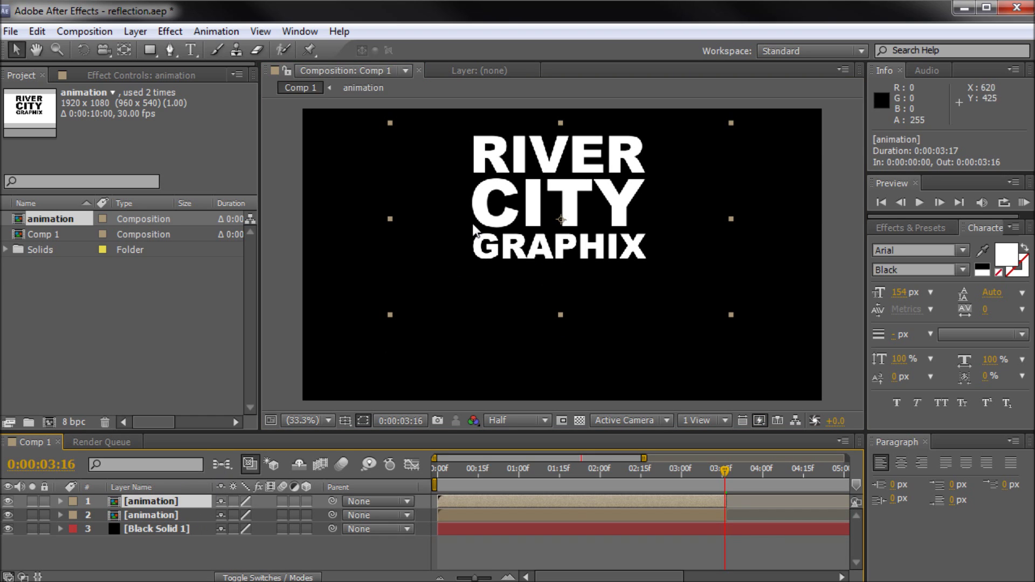
{"action": "left_click_drag", "start_coordinate": [475, 227], "coordinate": [490, 339]}
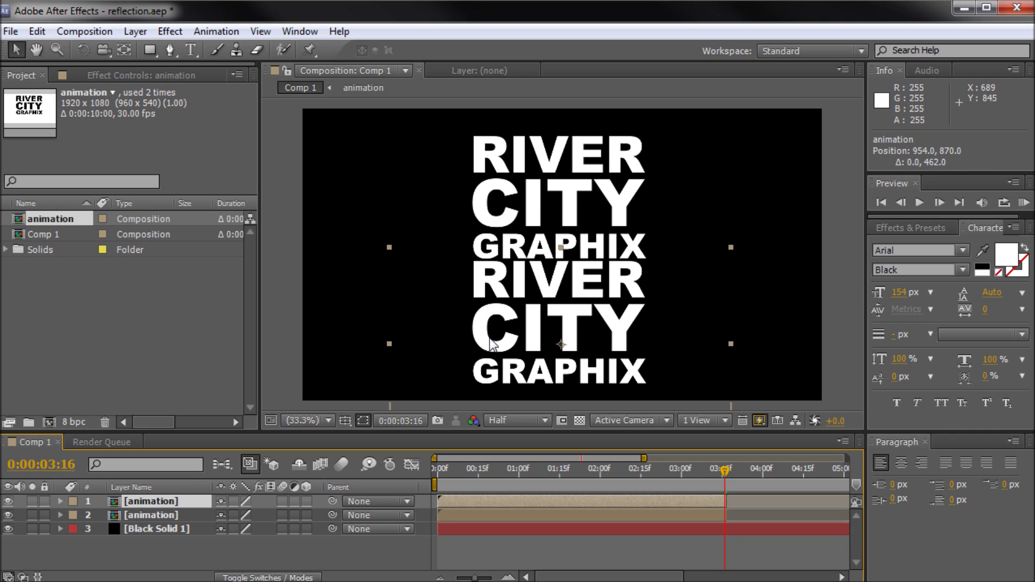
Step: Flip the lower copy of the animation layer vertically
{"action": "right_click", "coordinate": [482, 278]}
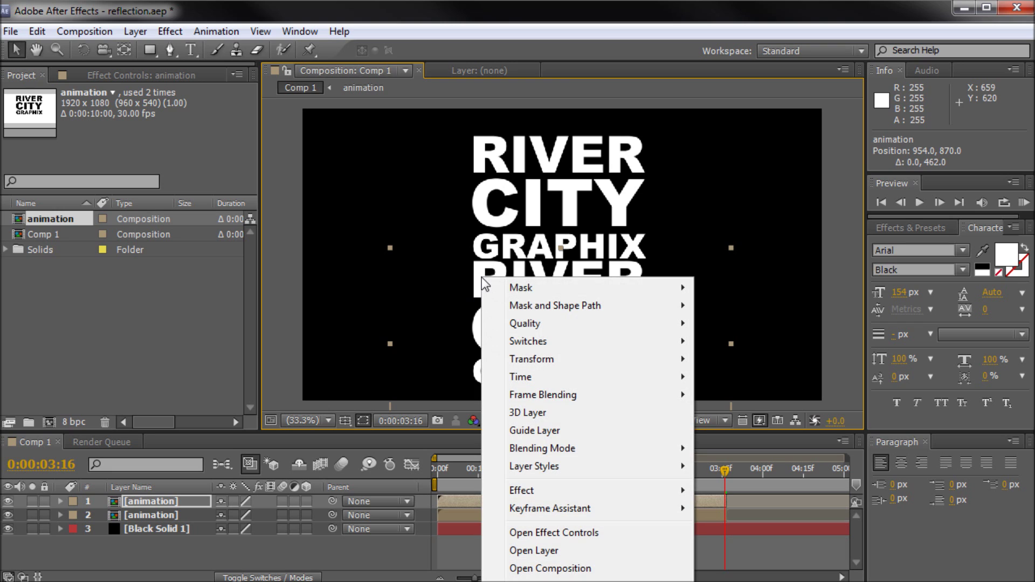
{"action": "mouse_move", "coordinate": [526, 359]}
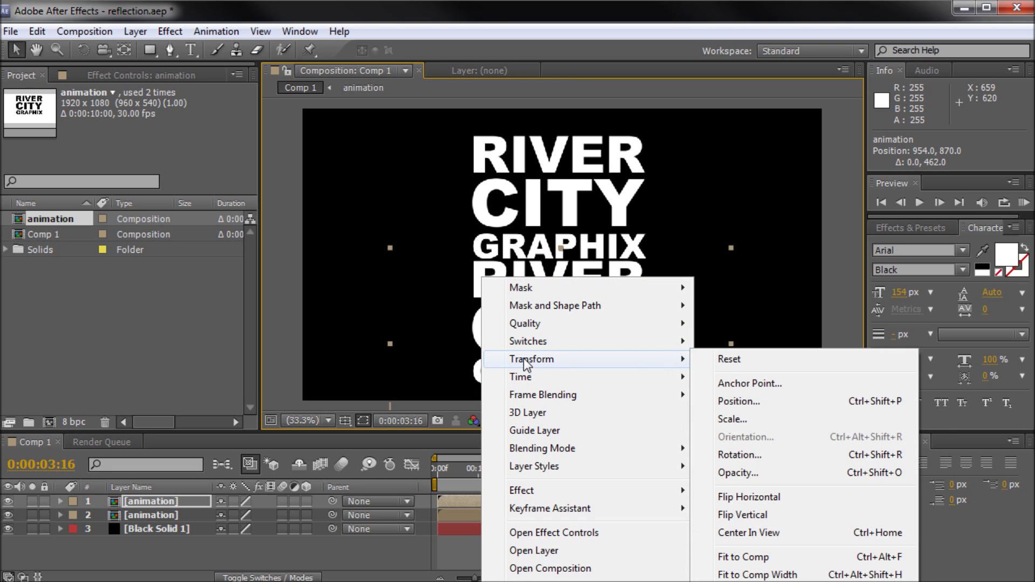
{"action": "left_click", "coordinate": [755, 514]}
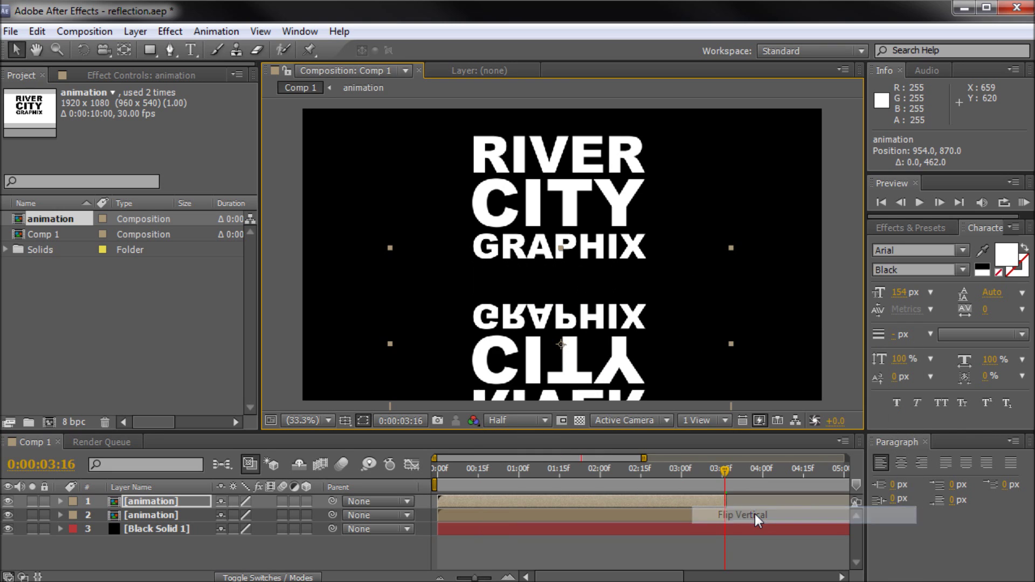
Step: Raise the flipped copy to 954, 704, directly against the bottom of the original GRAPHIX text, and fit the composition in the viewer
{"action": "left_click_drag", "start_coordinate": [484, 343], "coordinate": [483, 332]}
{"action": "scroll", "coordinate": [502, 245], "scroll_direction": "up", "scroll_amount": 3}
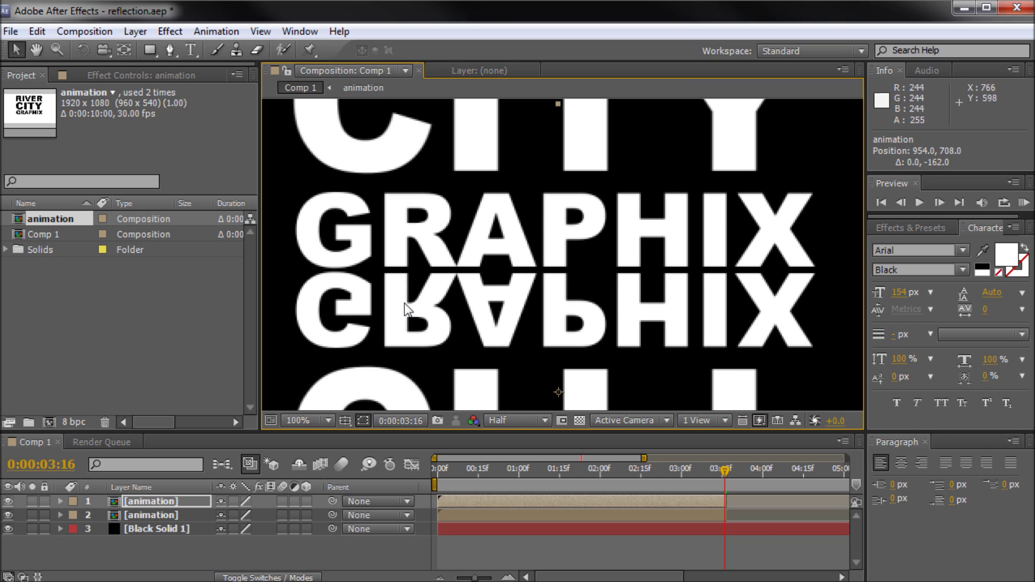
{"action": "key", "text": "Up"}
{"action": "key", "text": "Up"}
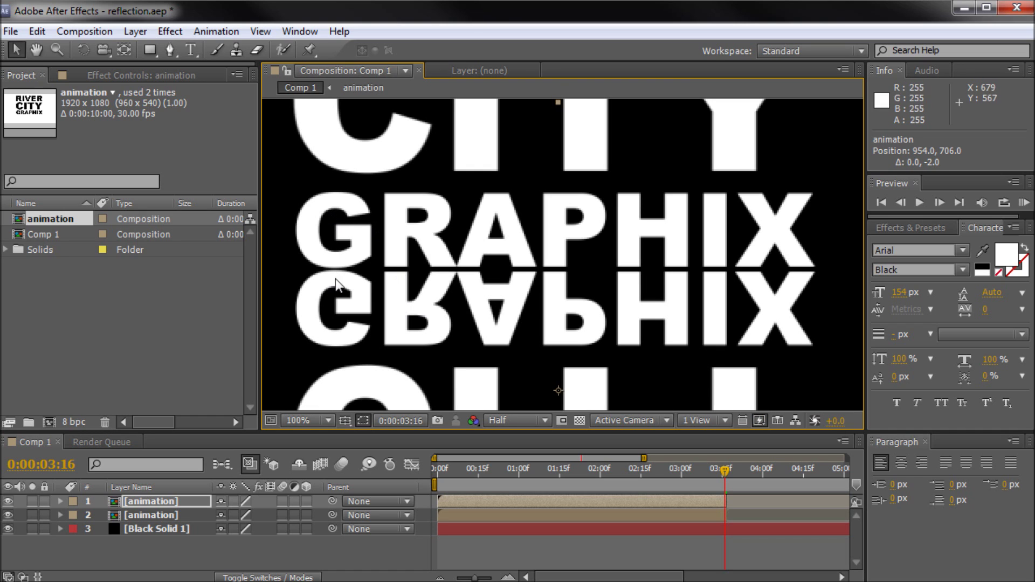
{"action": "left_click_drag", "start_coordinate": [337, 296], "coordinate": [339, 286]}
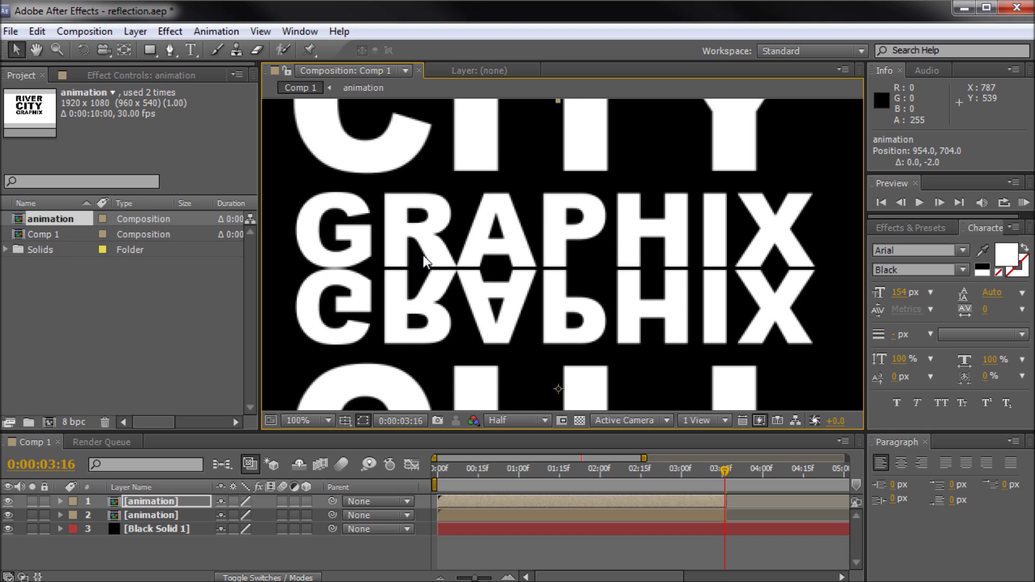
{"action": "scroll", "coordinate": [541, 304], "scroll_direction": "down", "scroll_amount": 3}
{"action": "scroll", "coordinate": [524, 265], "scroll_direction": "up", "scroll_amount": 1}
{"action": "scroll", "coordinate": [524, 265], "scroll_direction": "down", "scroll_amount": 1}
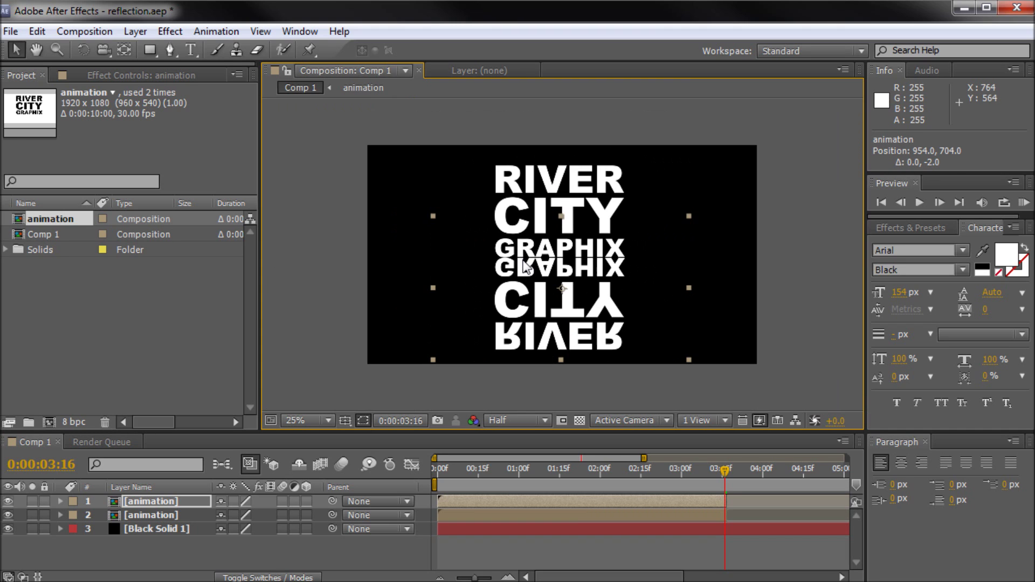
{"action": "left_click", "coordinate": [479, 129]}
{"action": "scroll", "coordinate": [512, 318], "scroll_direction": "up", "scroll_amount": 1}
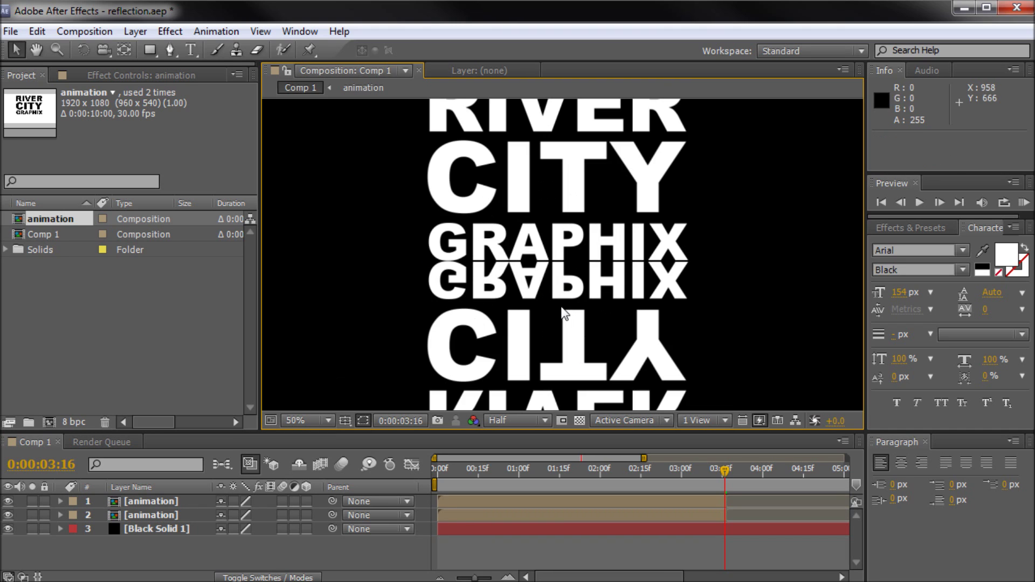
{"action": "left_click", "coordinate": [310, 421]}
{"action": "left_click", "coordinate": [326, 436]}
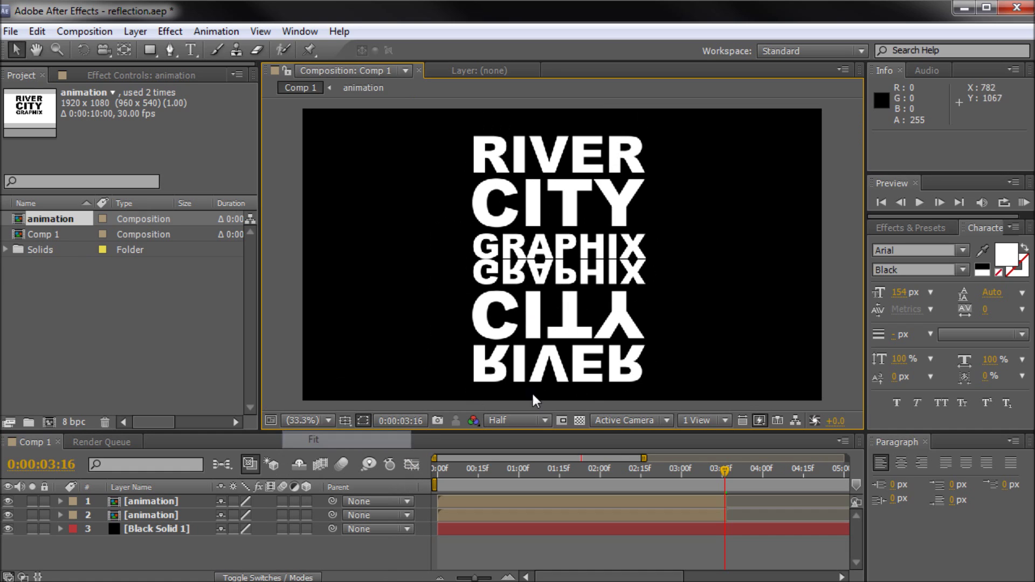
Step: Search the effects for "linear" and pick the Linear Wipe transition effect
{"action": "left_click", "coordinate": [893, 228]}
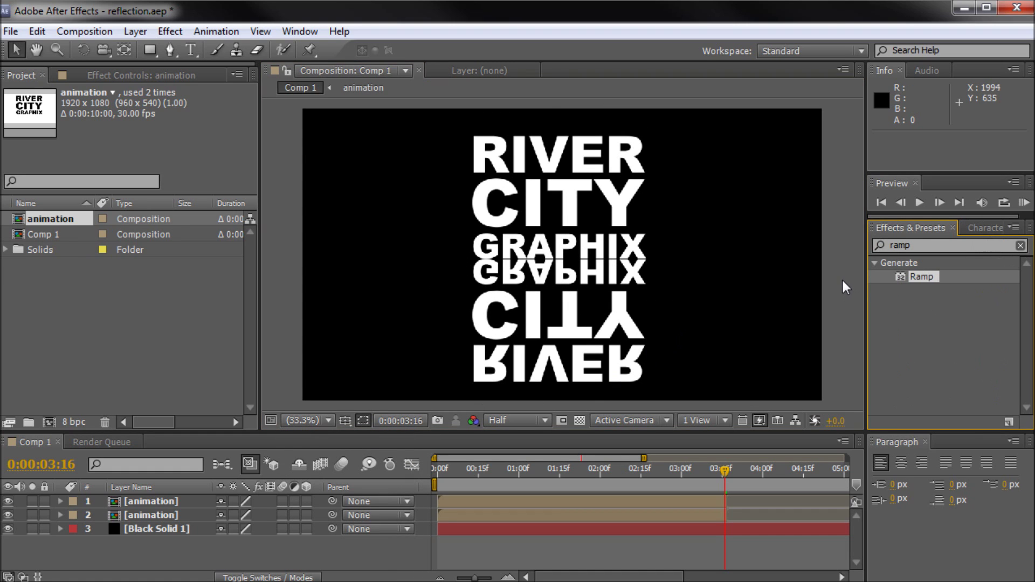
{"action": "left_click_drag", "start_coordinate": [949, 246], "coordinate": [871, 243]}
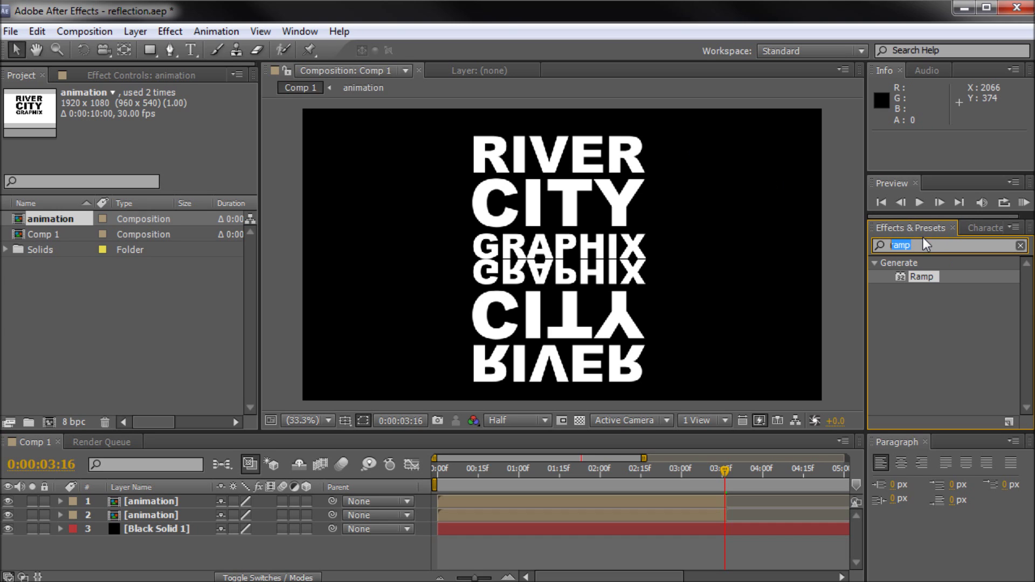
{"action": "type", "text": "linear"}
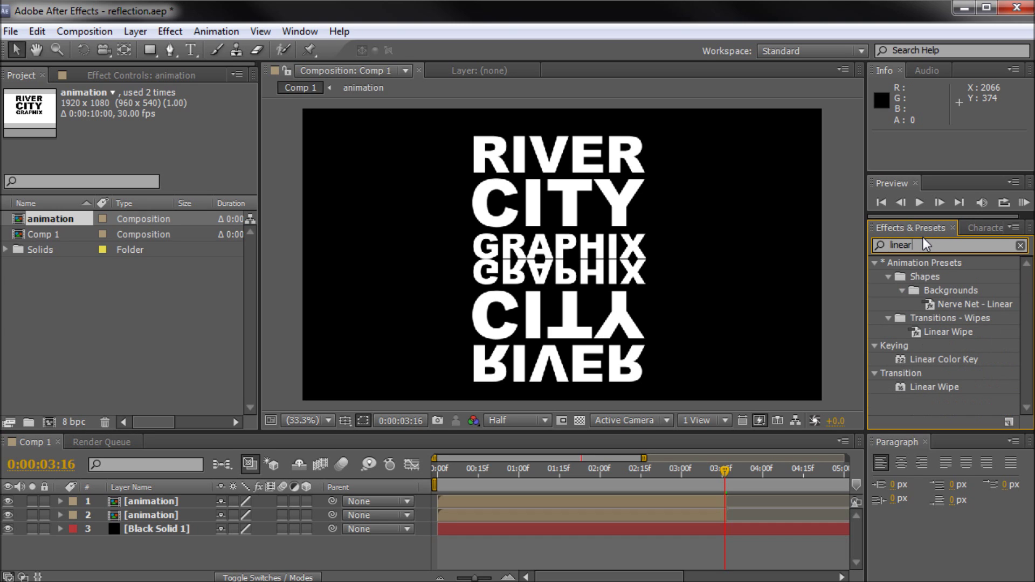
{"action": "left_click", "coordinate": [928, 387]}
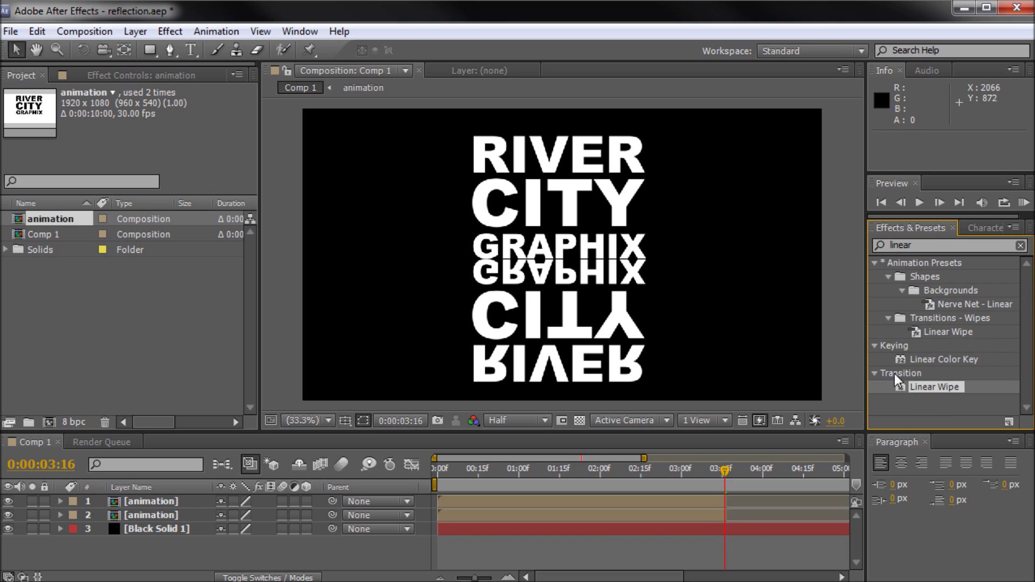
{"action": "mouse_move", "coordinate": [934, 386]}
{"action": "left_mouse_down"}
{"action": "mouse_move", "coordinate": [798, 370]}
{"action": "mouse_move", "coordinate": [723, 415]}
{"action": "mouse_move", "coordinate": [496, 391]}
{"action": "mouse_move", "coordinate": [153, 503]}
{"action": "mouse_move", "coordinate": [352, 486]}
{"action": "mouse_move", "coordinate": [521, 353]}
{"action": "mouse_move", "coordinate": [793, 390]}
{"action": "mouse_move", "coordinate": [945, 383]}
{"action": "left_mouse_up"}
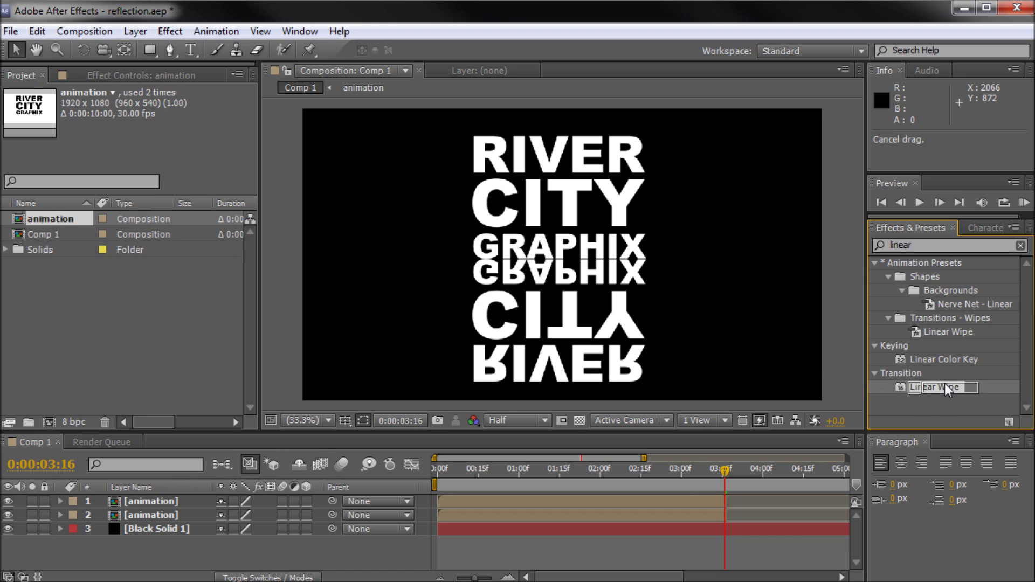
Step: Rename the upper animation layer "reflection" and apply the Linear Wipe effect to it
{"action": "left_click", "coordinate": [157, 503]}
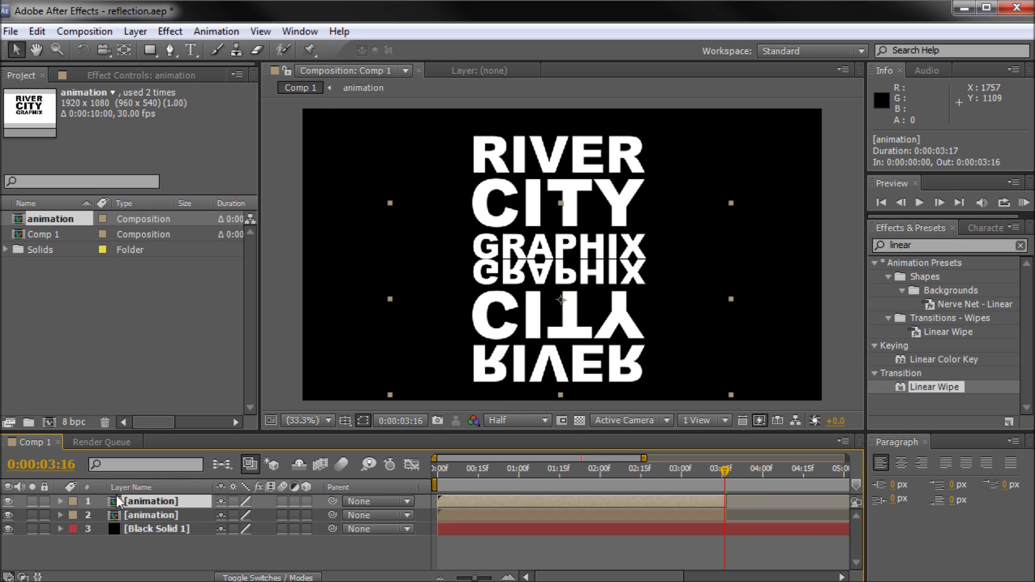
{"action": "left_click", "coordinate": [160, 512]}
{"action": "left_click", "coordinate": [159, 503]}
{"action": "key", "text": "Return"}
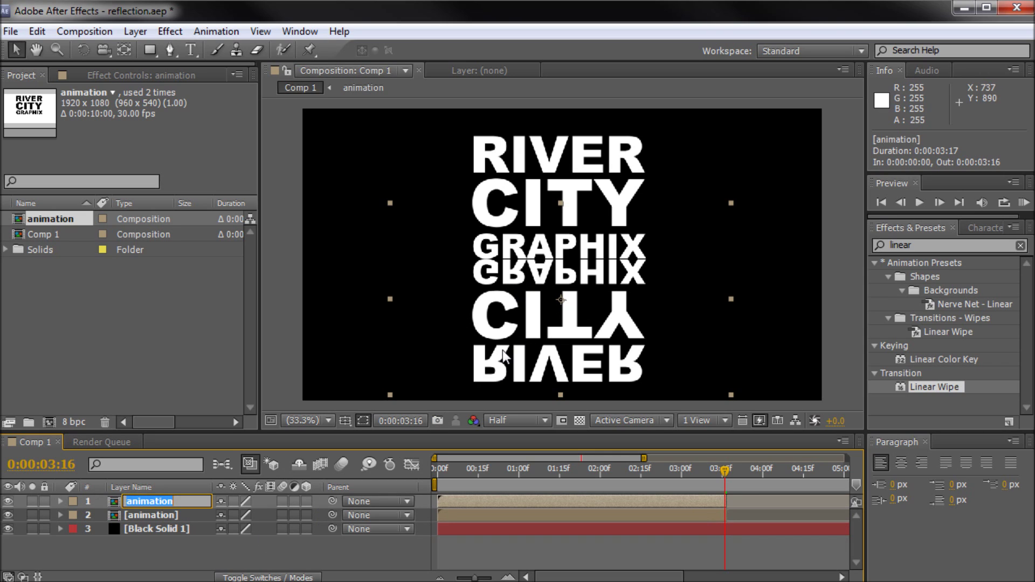
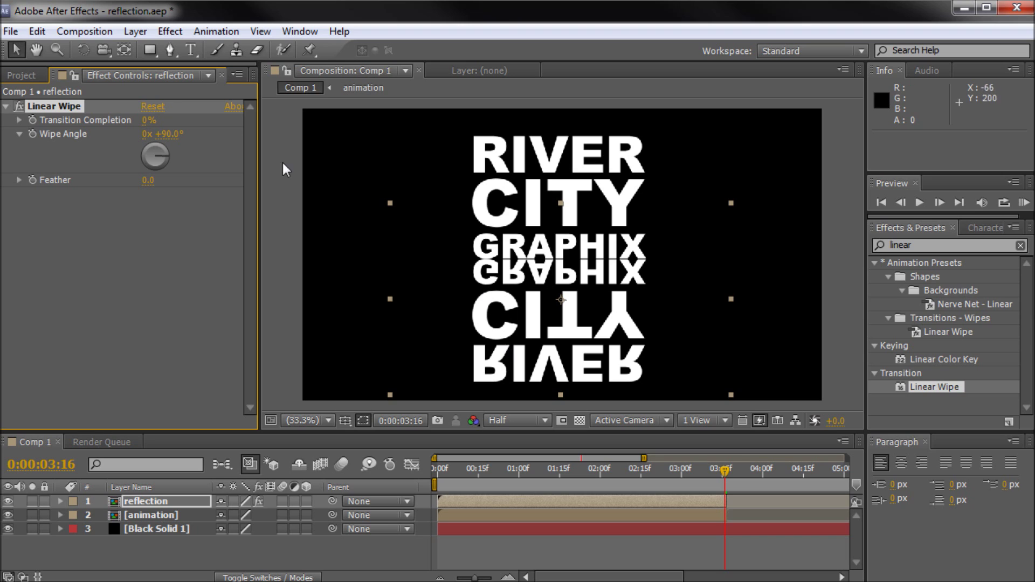
Step: Try a higher Transition Completion for the reflection layer's Linear Wipe, and undo the change
{"action": "left_click_drag", "start_coordinate": [147, 119], "coordinate": [188, 128]}
{"action": "key", "text": "ctrl+z"}
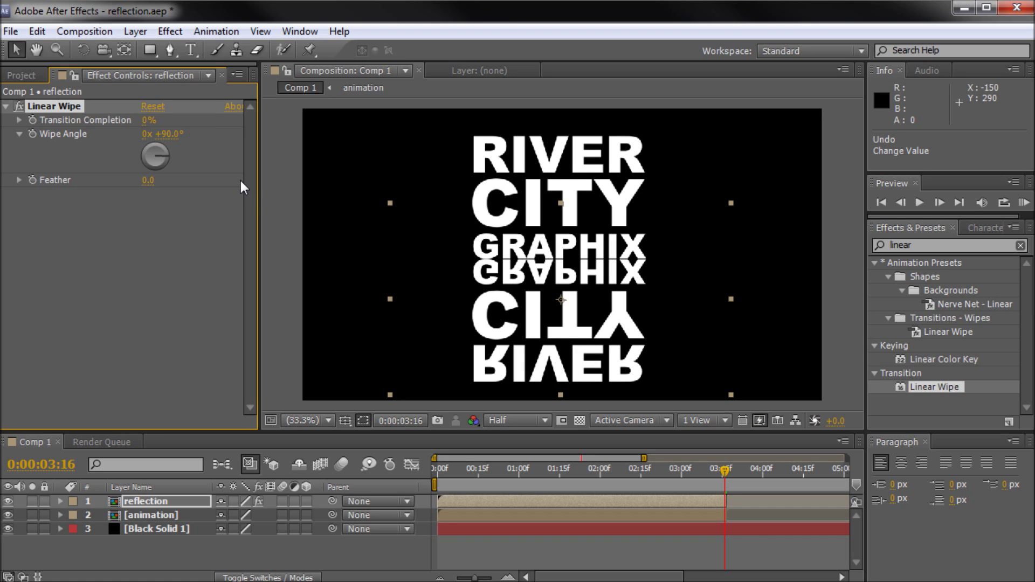
Step: Examine how the swinging GRAPHIX text meets its reflection around 0:00:02:24, close up and in the full frame
{"action": "left_click_drag", "start_coordinate": [692, 471], "coordinate": [667, 477]}
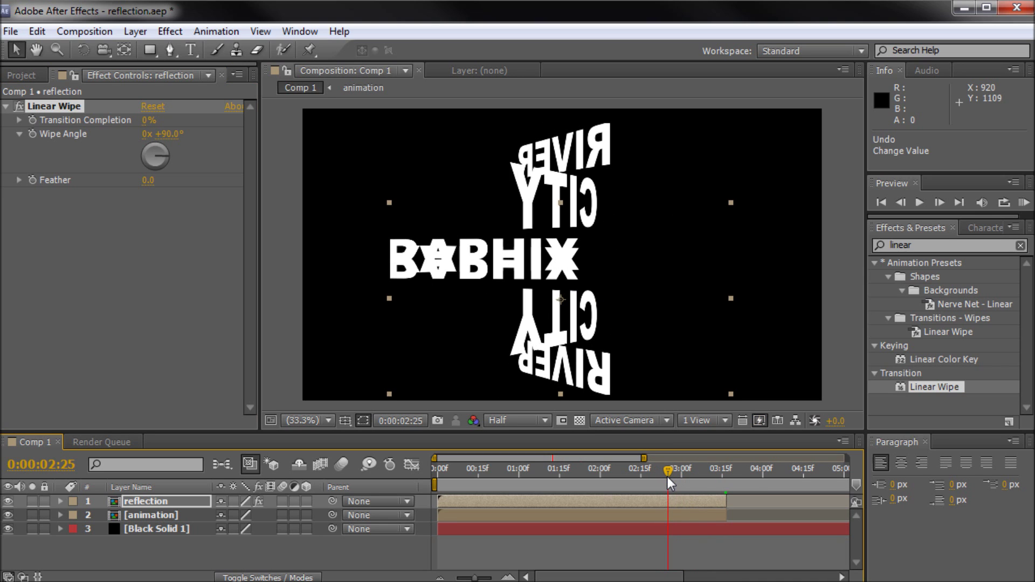
{"action": "key", "text": "slash"}
{"action": "key", "text": "h"}
{"action": "left_click_drag", "start_coordinate": [399, 277], "coordinate": [744, 277]}
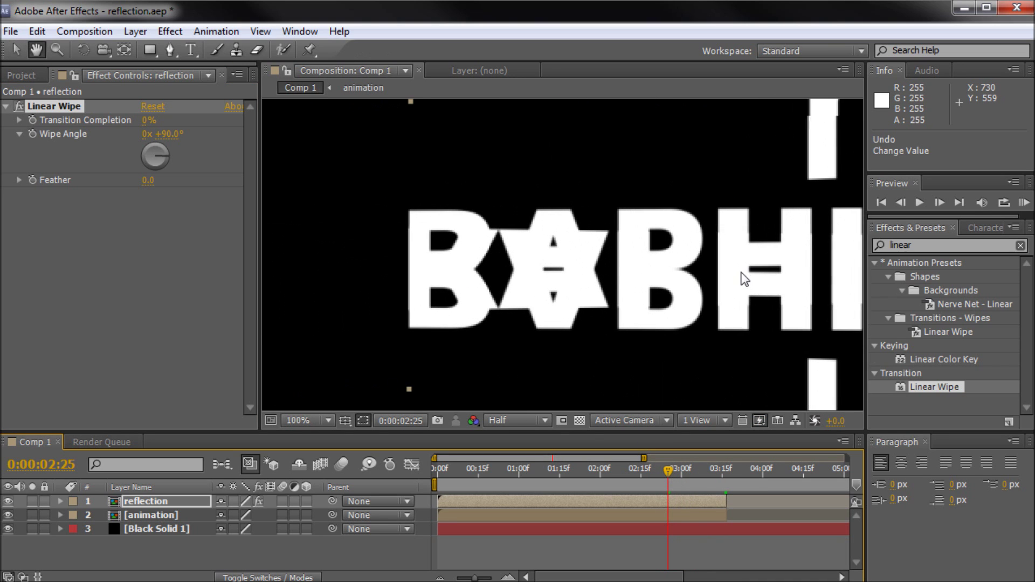
{"action": "key", "text": "v"}
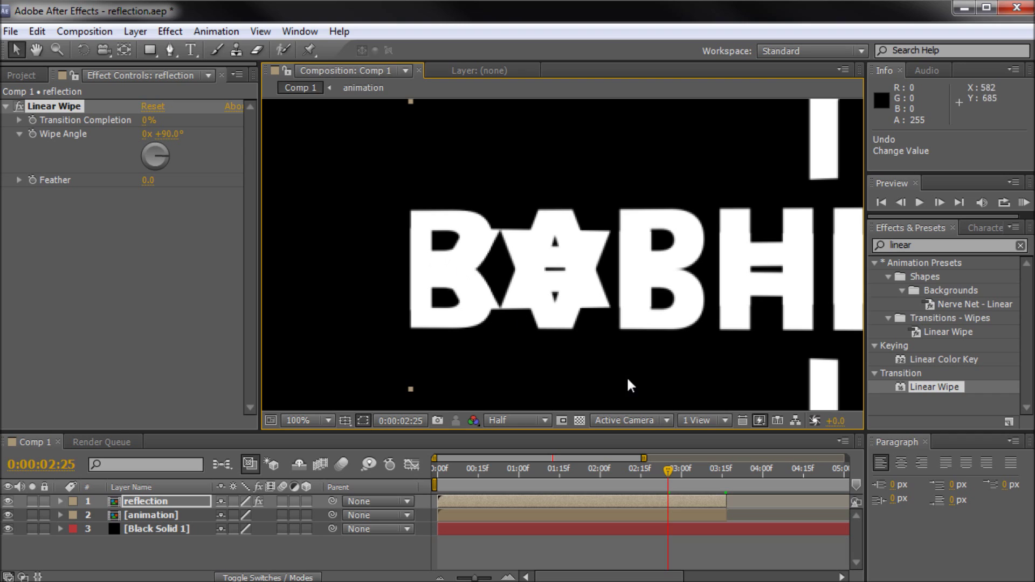
{"action": "left_click_drag", "start_coordinate": [654, 471], "coordinate": [662, 472]}
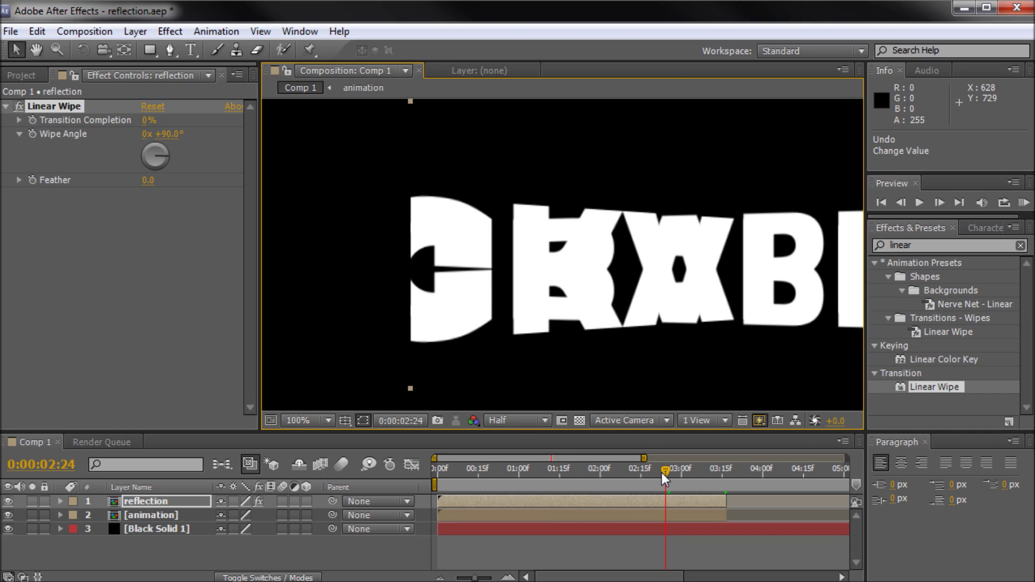
{"action": "key", "text": "comma"}
{"action": "key", "text": "comma"}
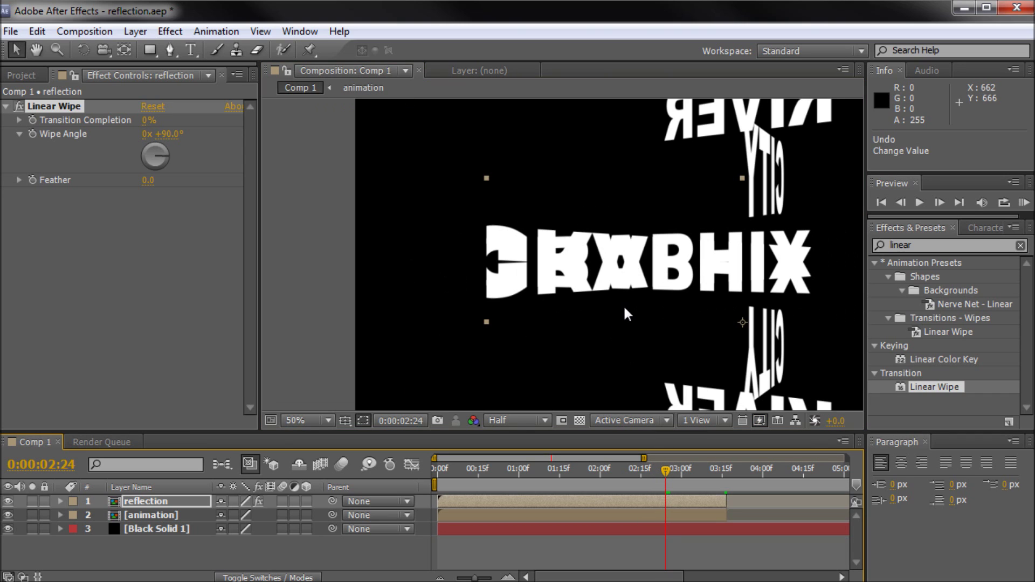
{"action": "key", "text": "comma"}
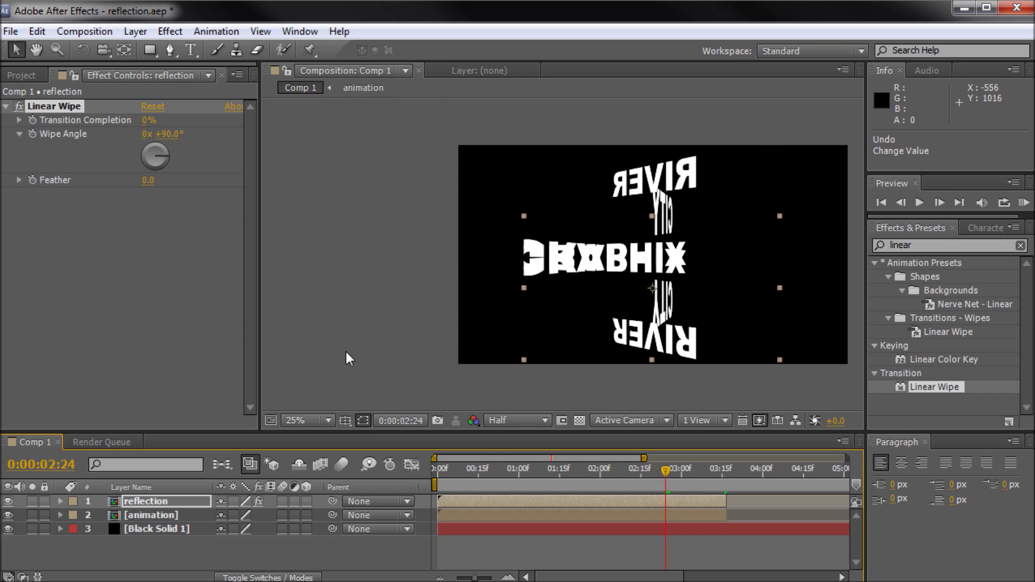
{"action": "key", "text": "period"}
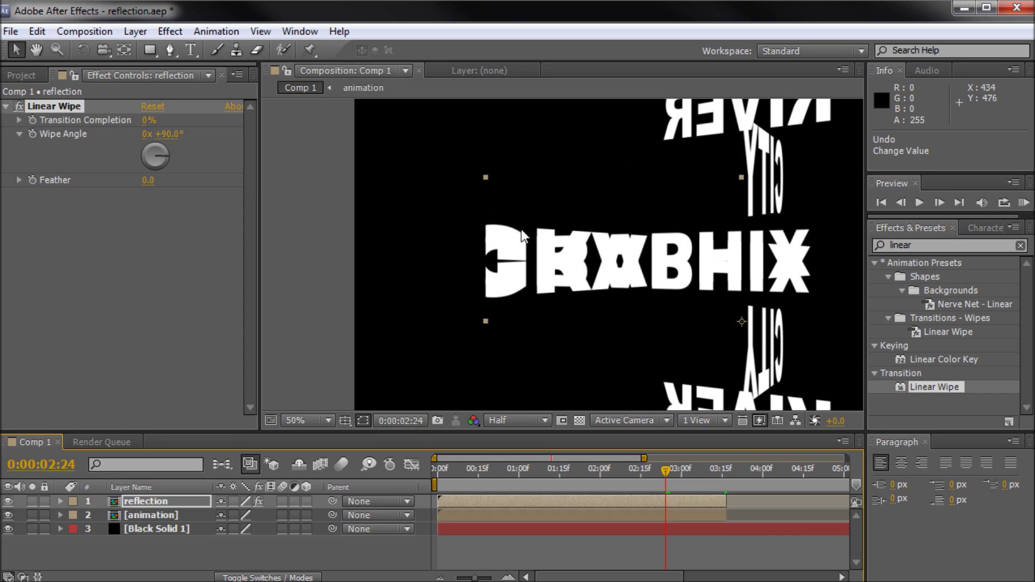
{"action": "key", "text": "comma"}
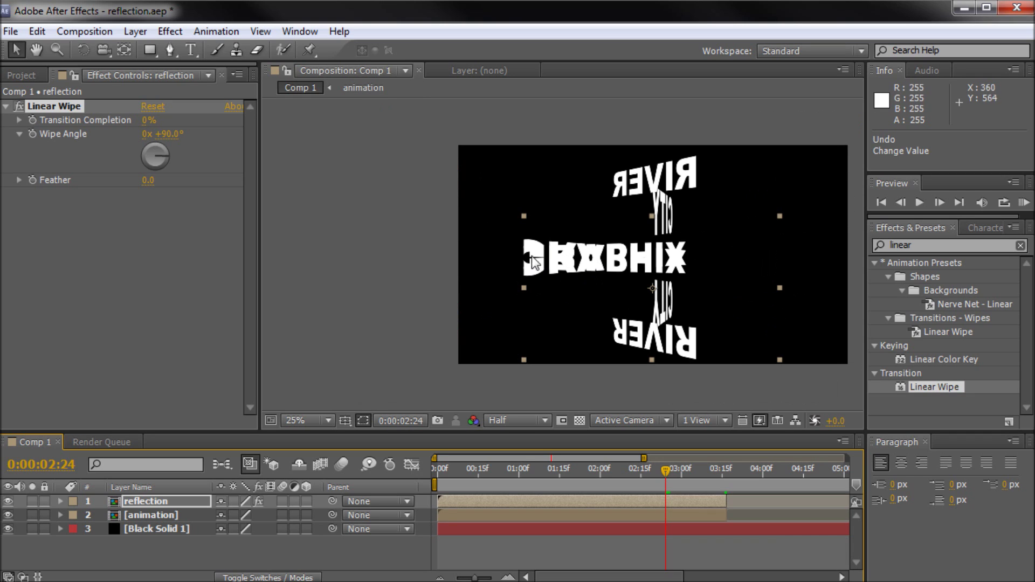
Step: Go to 0:00:01:22 and select the original animation layer
{"action": "left_click_drag", "start_coordinate": [666, 474], "coordinate": [578, 506]}
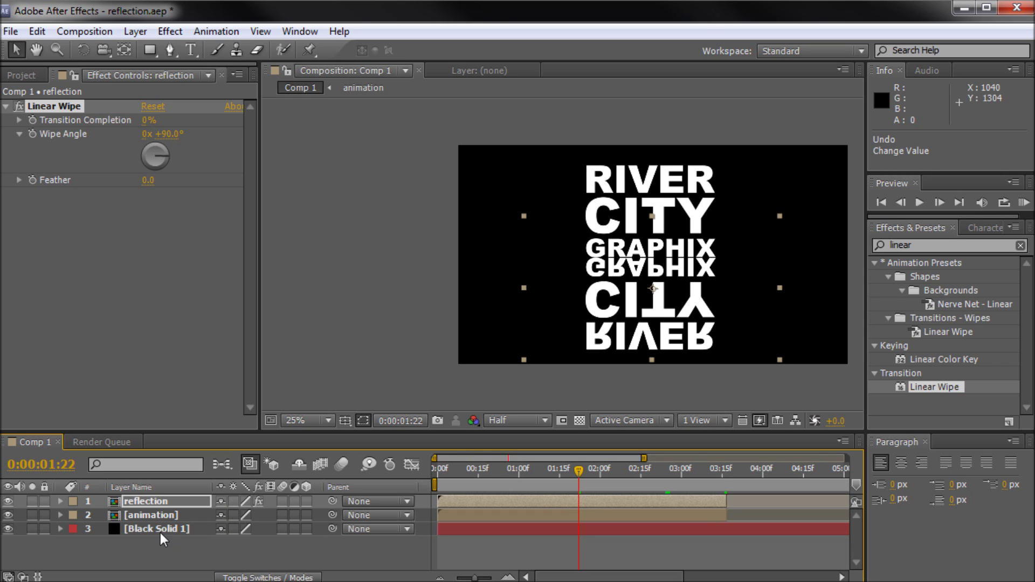
{"action": "left_click", "coordinate": [155, 513]}
{"action": "left_click", "coordinate": [150, 502]}
{"action": "left_click", "coordinate": [151, 516]}
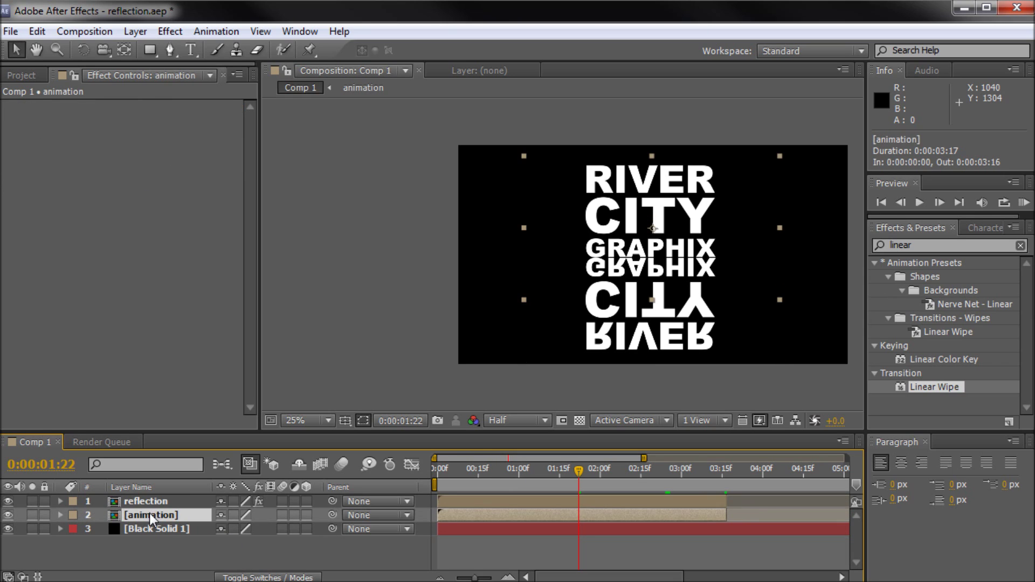
Step: Turn on Collapse Transformations for the reflection and animation layers and go to 0:00:01:21
{"action": "left_click", "coordinate": [146, 502]}
{"action": "left_click_drag", "start_coordinate": [237, 503], "coordinate": [234, 516]}
{"action": "mouse_move", "coordinate": [580, 477]}
{"action": "left_mouse_down"}
{"action": "mouse_move", "coordinate": [711, 484]}
{"action": "mouse_move", "coordinate": [581, 463]}
{"action": "left_mouse_up"}
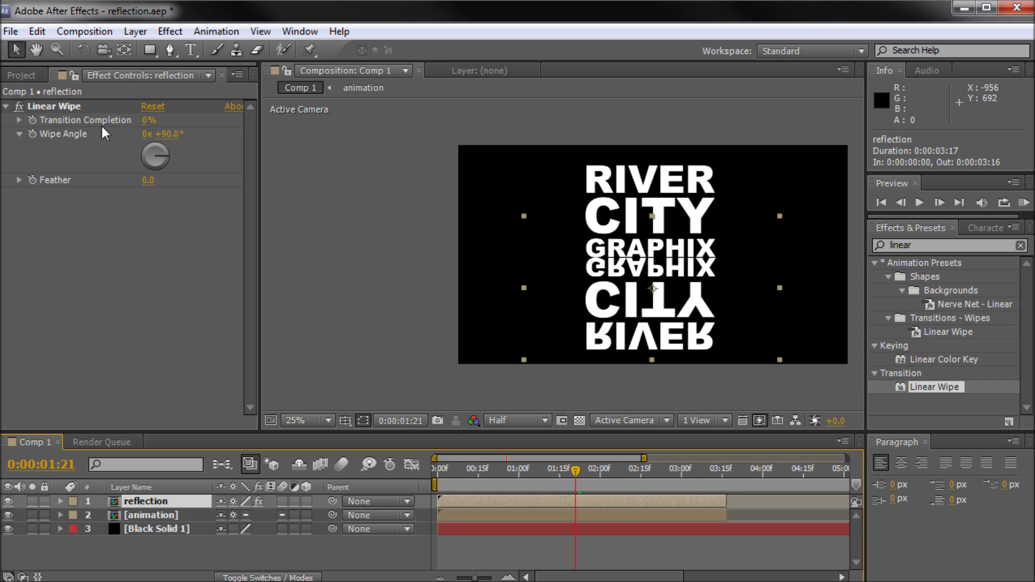
Step: At 0:00:01:13, set the reflection layer's Linear Wipe Transition Completion to 50%
{"action": "left_click", "coordinate": [60, 106]}
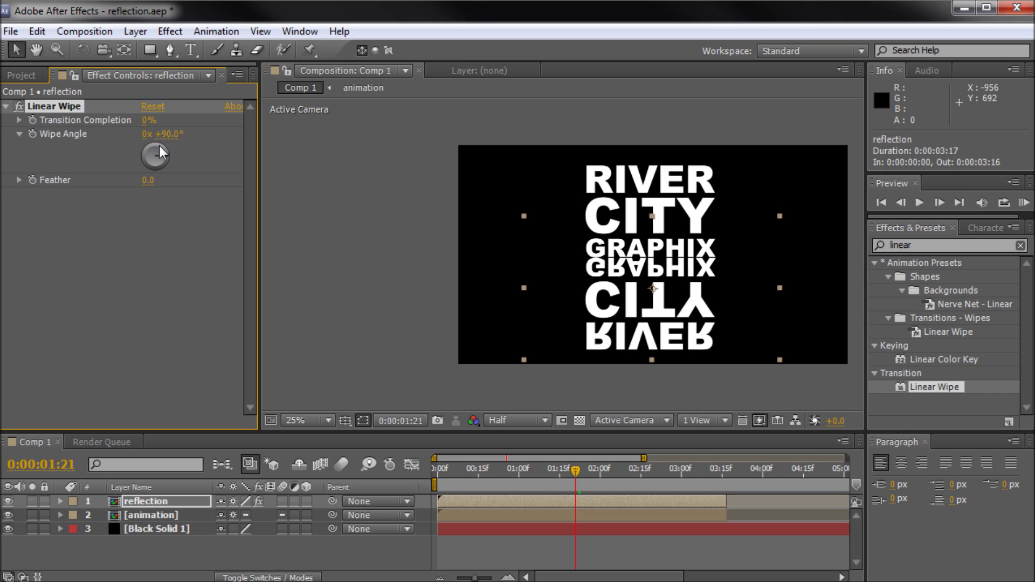
{"action": "mouse_move", "coordinate": [570, 472]}
{"action": "left_mouse_down"}
{"action": "mouse_move", "coordinate": [513, 468]}
{"action": "mouse_move", "coordinate": [552, 471]}
{"action": "left_mouse_up"}
{"action": "key", "text": "period"}
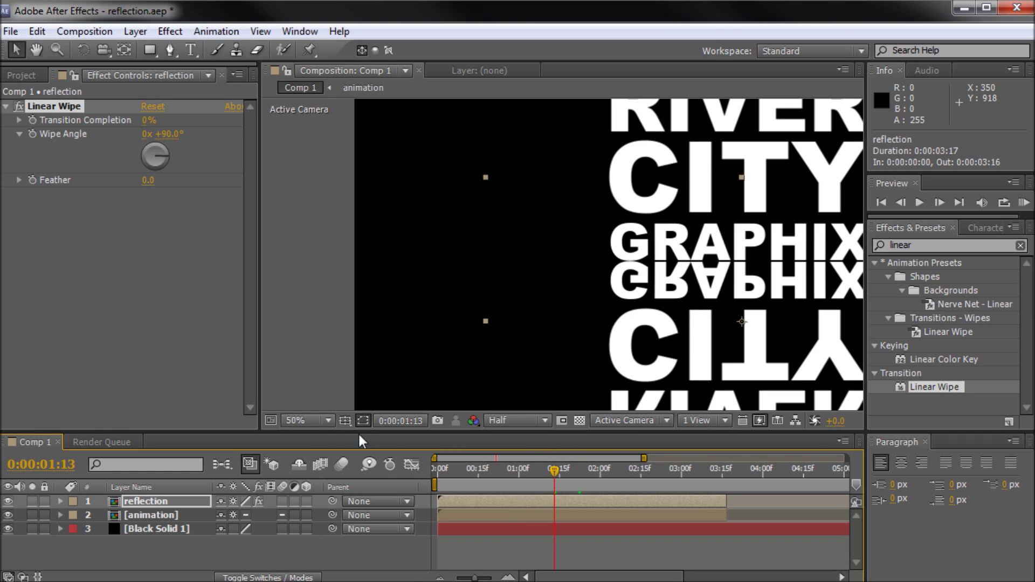
{"action": "left_click", "coordinate": [317, 420]}
{"action": "left_click", "coordinate": [318, 438]}
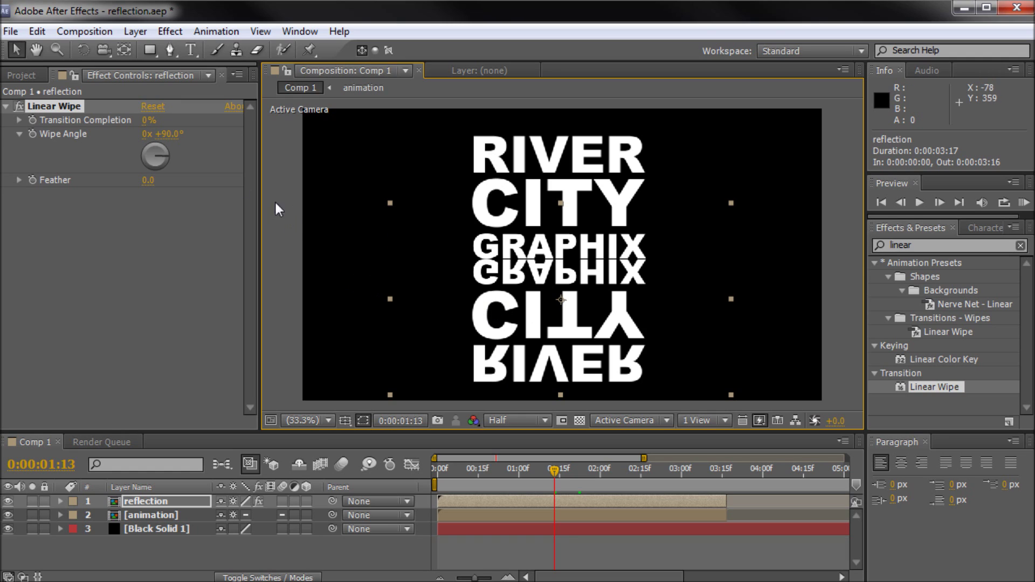
{"action": "left_click", "coordinate": [145, 119]}
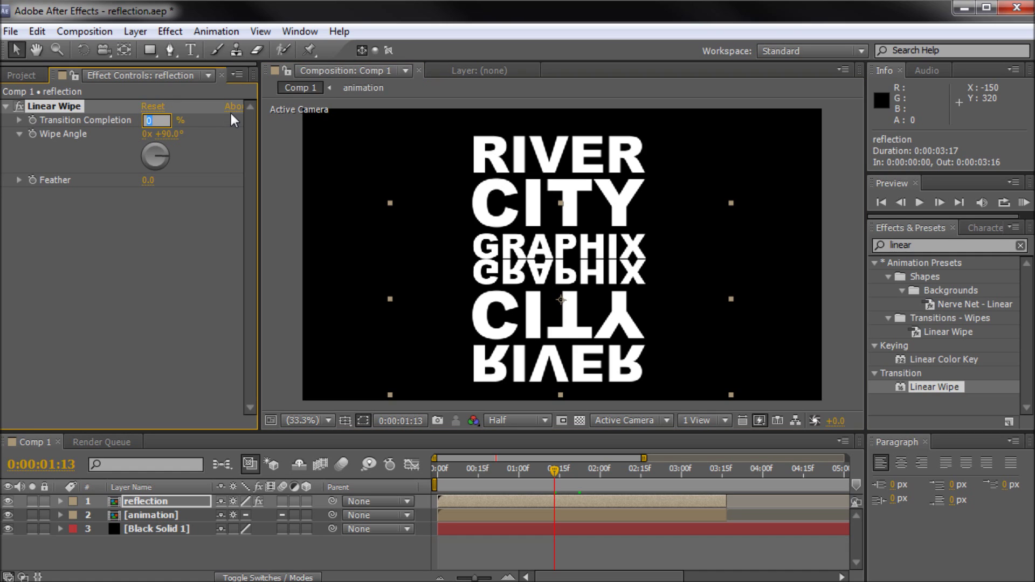
{"action": "type", "text": "50"}
{"action": "key", "text": "Return"}
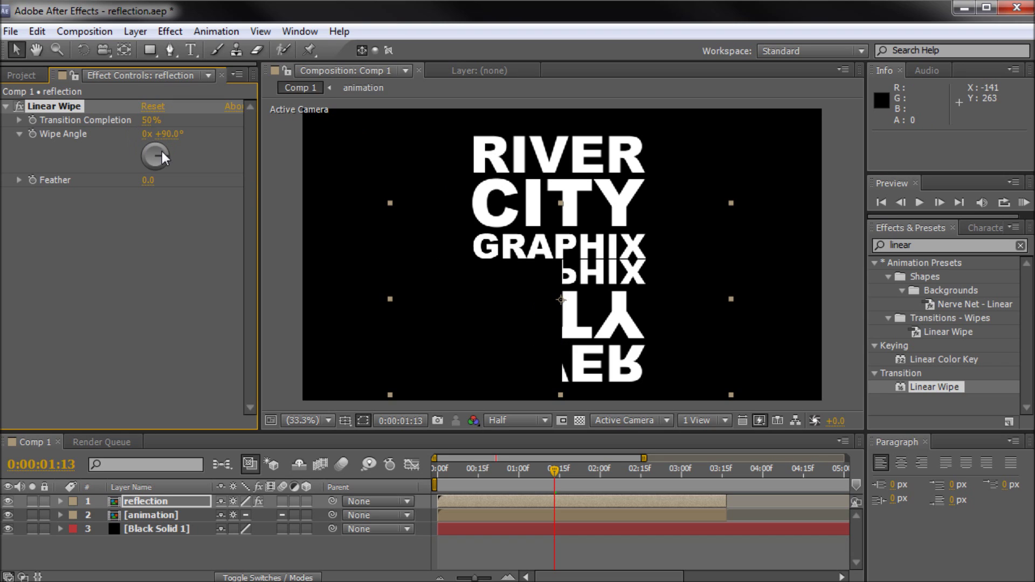
Step: Set the Linear Wipe's Wipe Angle to 0° and its Feather to 381 so the reflection fades downward
{"action": "left_click_drag", "start_coordinate": [162, 154], "coordinate": [157, 134]}
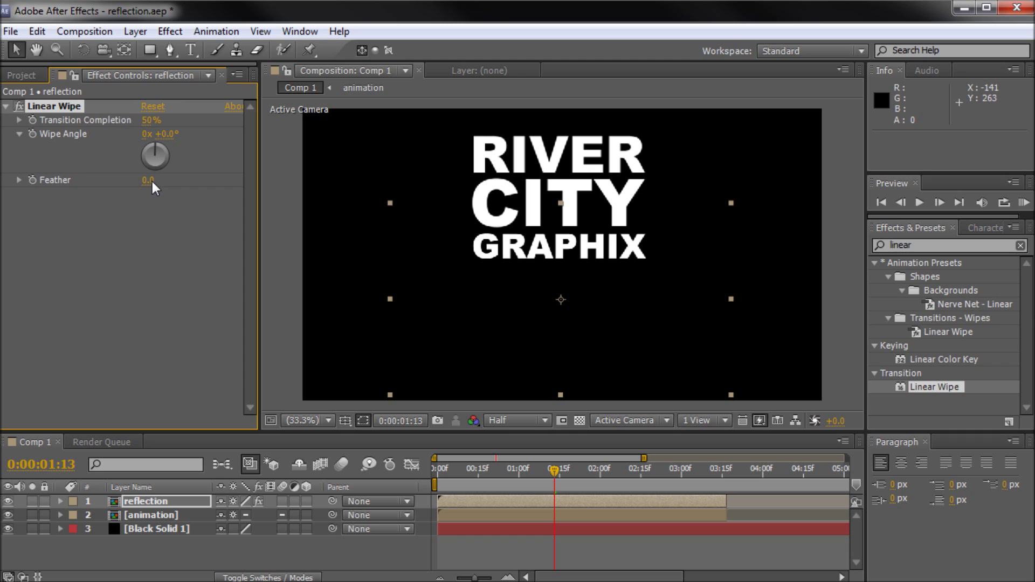
{"action": "left_click_drag", "start_coordinate": [152, 181], "coordinate": [470, 189]}
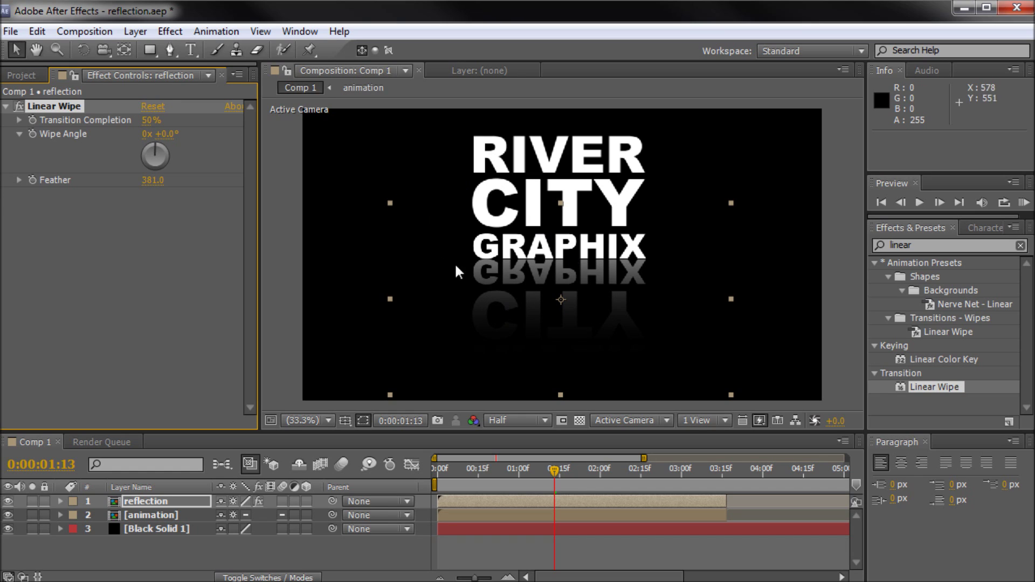
{"action": "left_click", "coordinate": [298, 245]}
{"action": "left_click", "coordinate": [499, 284]}
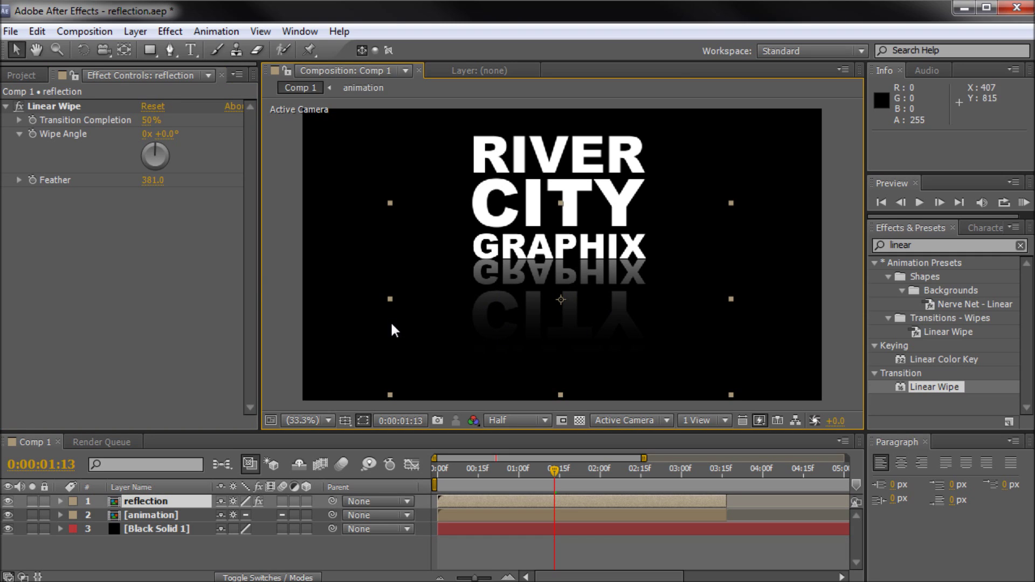
Step: Lower the reflection layer's Opacity to 32%
{"action": "left_click", "coordinate": [149, 539]}
{"action": "left_click", "coordinate": [144, 504]}
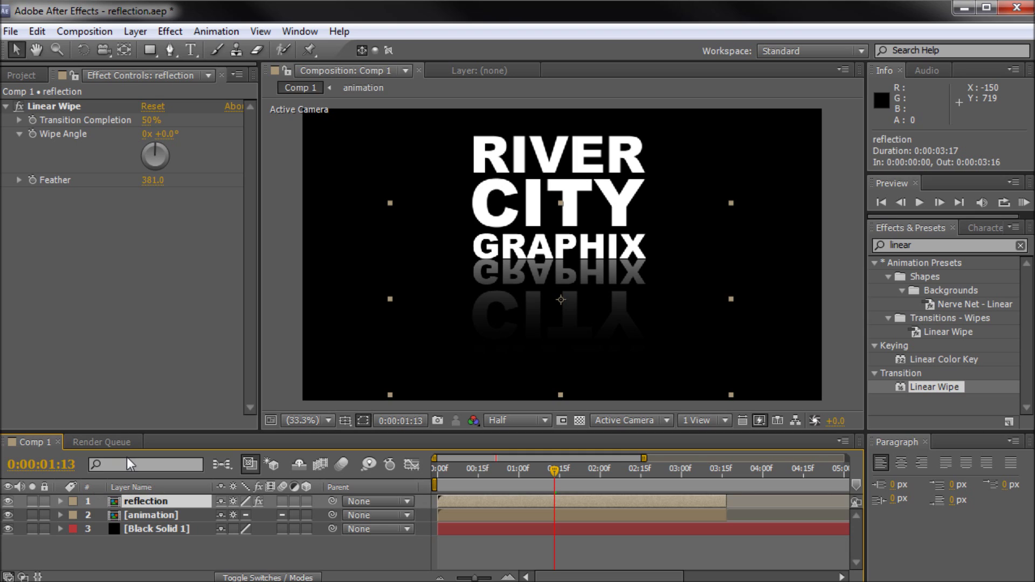
{"action": "key", "text": "t"}
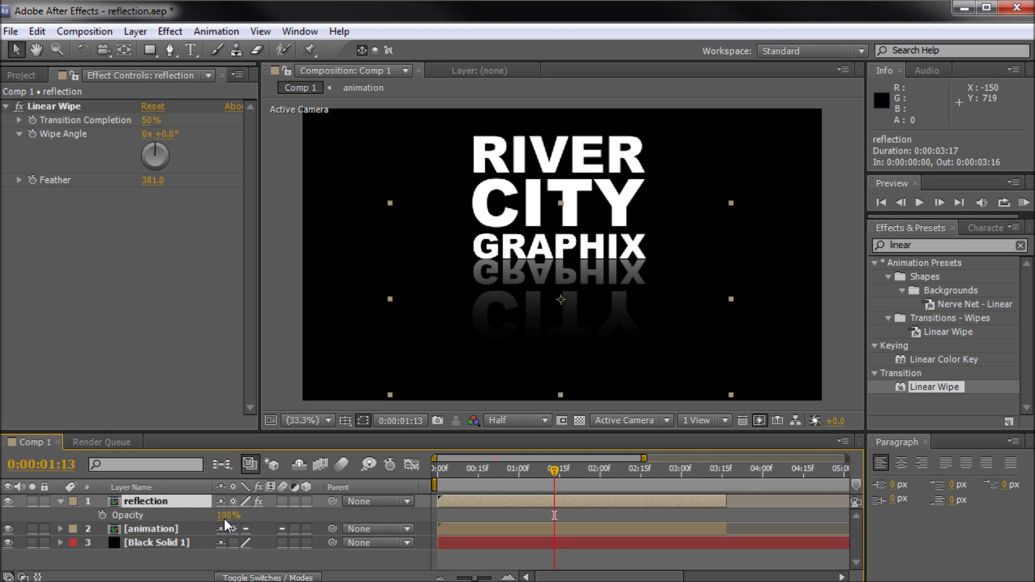
{"action": "left_click_drag", "start_coordinate": [224, 518], "coordinate": [179, 523]}
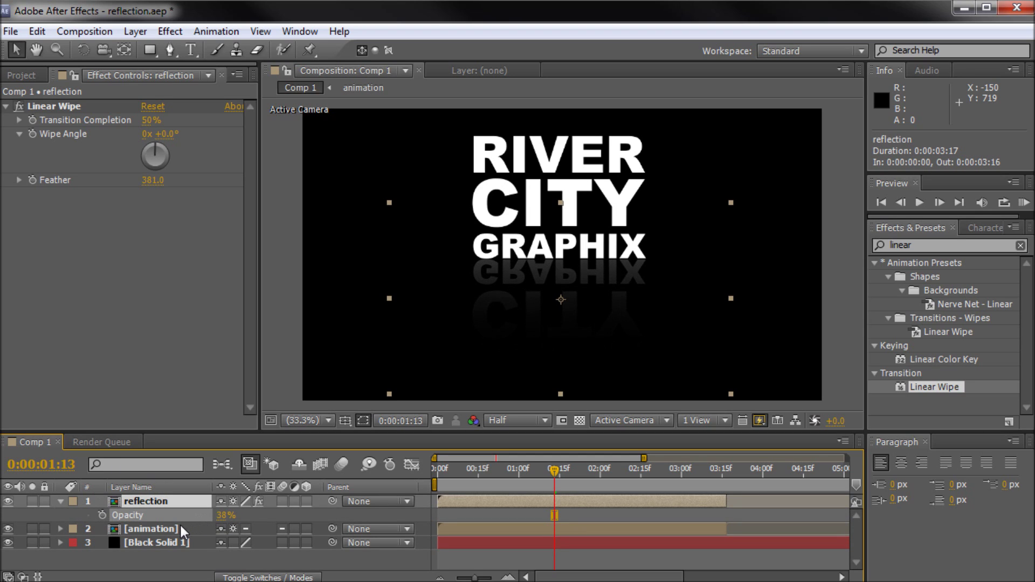
{"action": "left_click_drag", "start_coordinate": [172, 525], "coordinate": [166, 523]}
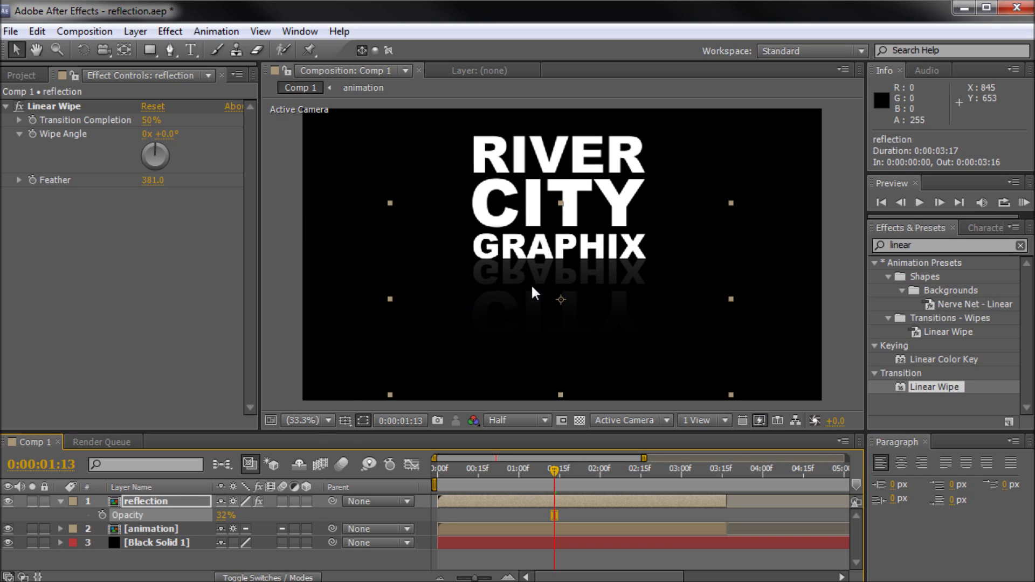
Step: Examine the faded reflection beneath the GRAPHIX text, close up and in the full frame
{"action": "scroll", "coordinate": [532, 283], "scroll_direction": "up", "scroll_amount": 3}
{"action": "scroll", "coordinate": [415, 261], "scroll_direction": "down", "scroll_amount": 2}
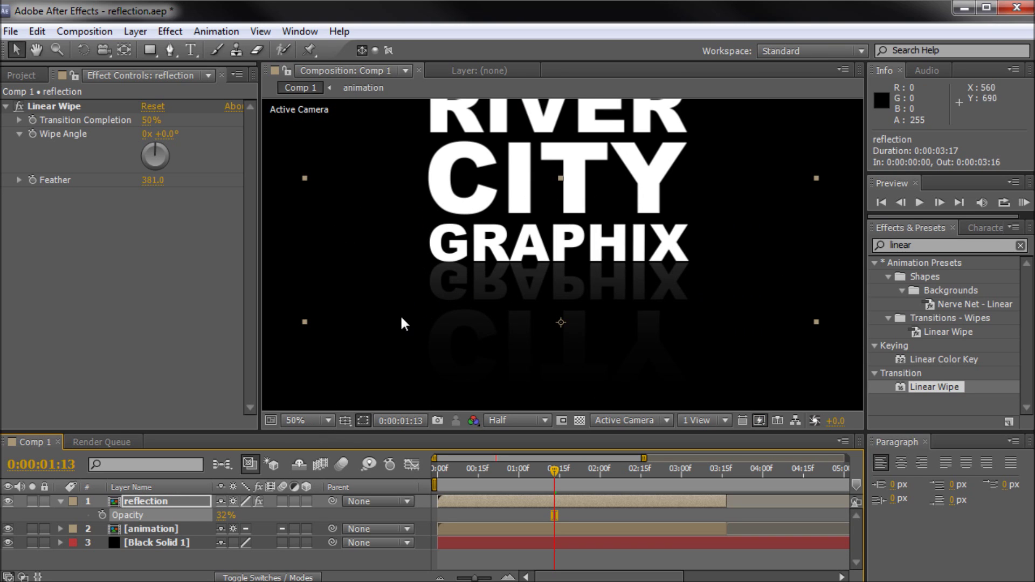
{"action": "scroll", "coordinate": [457, 252], "scroll_direction": "down", "scroll_amount": 1}
{"action": "scroll", "coordinate": [458, 257], "scroll_direction": "up", "scroll_amount": 2}
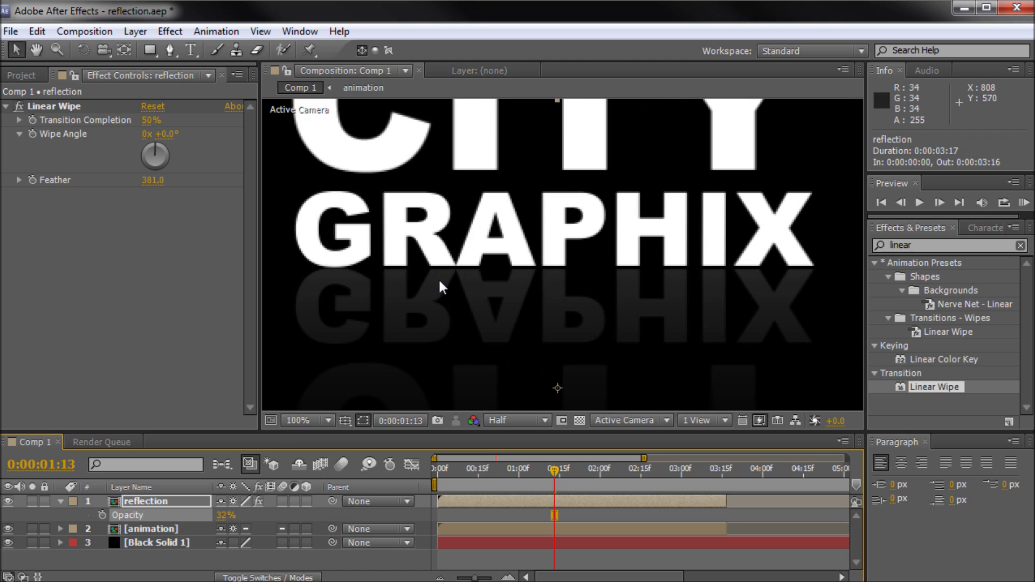
{"action": "left_click_drag", "start_coordinate": [445, 356], "coordinate": [513, 336]}
{"action": "scroll", "coordinate": [512, 337], "scroll_direction": "down", "scroll_amount": 1}
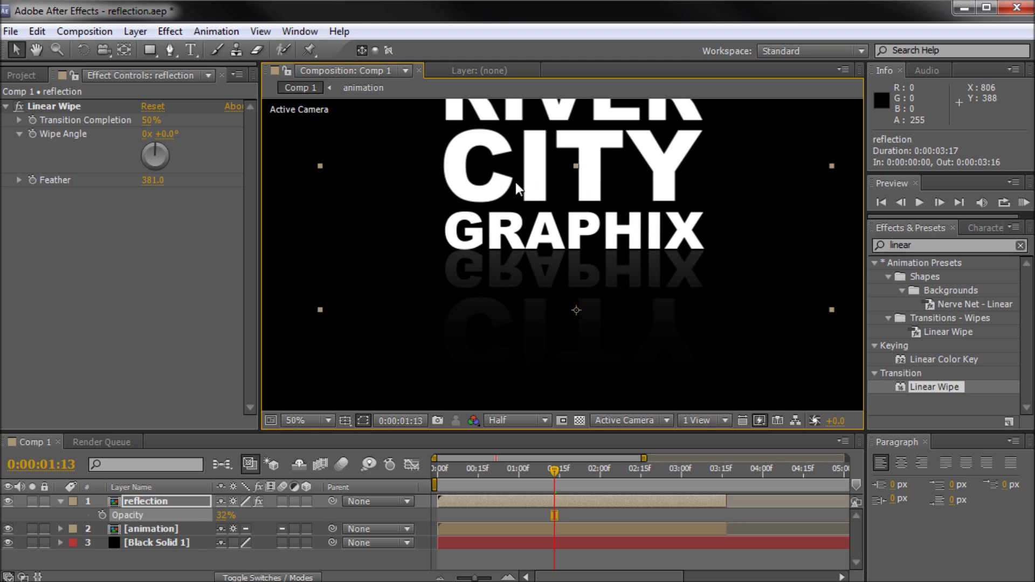
{"action": "left_click_drag", "start_coordinate": [516, 183], "coordinate": [513, 234]}
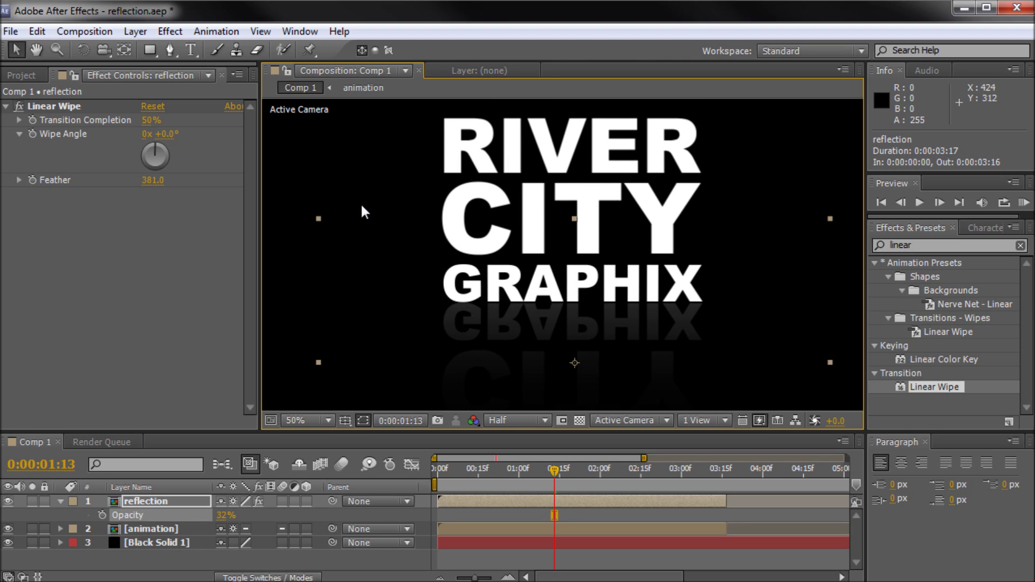
{"action": "scroll", "coordinate": [483, 199], "scroll_direction": "down", "scroll_amount": 1}
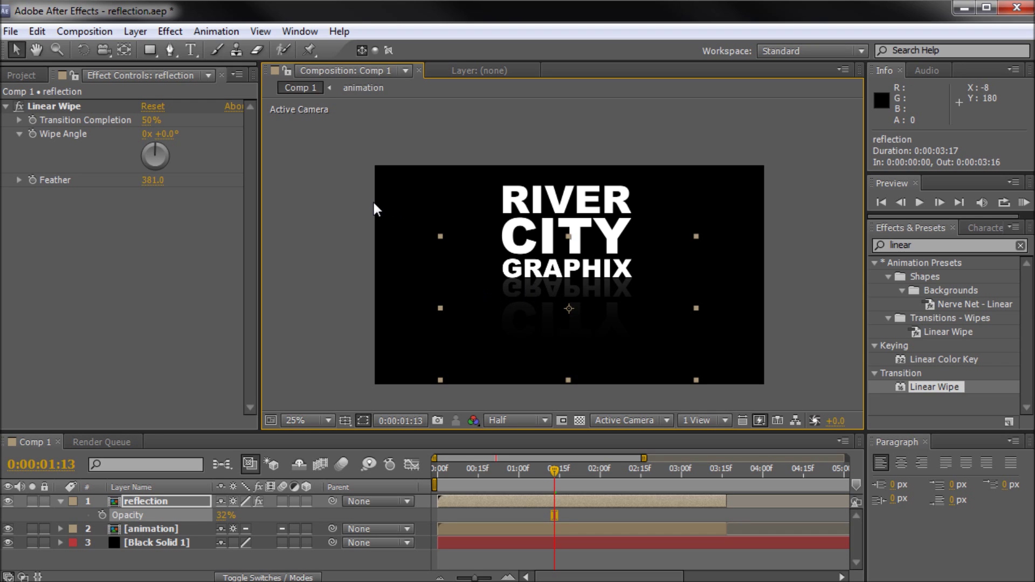
{"action": "scroll", "coordinate": [535, 300], "scroll_direction": "up", "scroll_amount": 2}
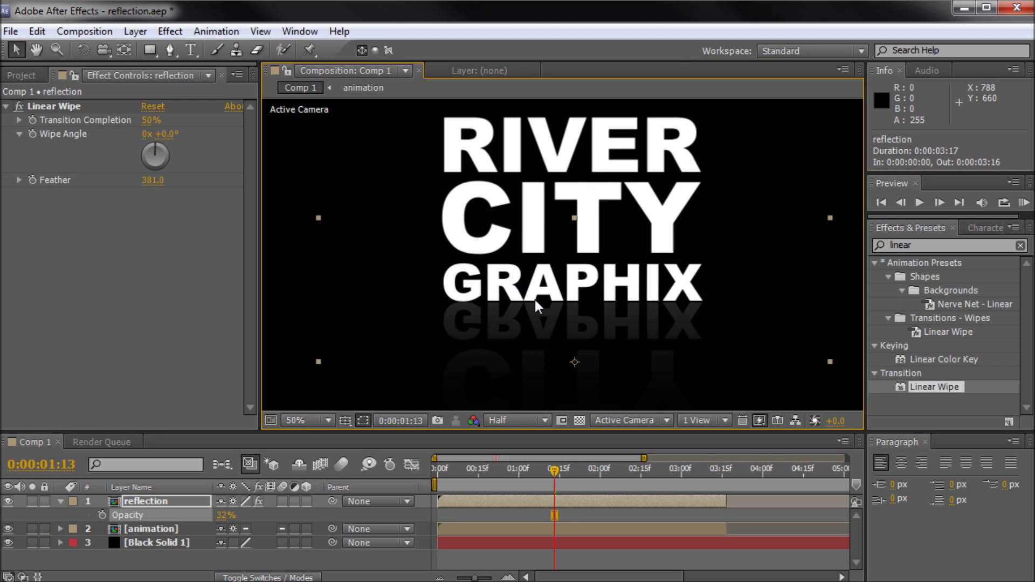
{"action": "left_click_drag", "start_coordinate": [548, 351], "coordinate": [525, 152]}
{"action": "key", "text": "v"}
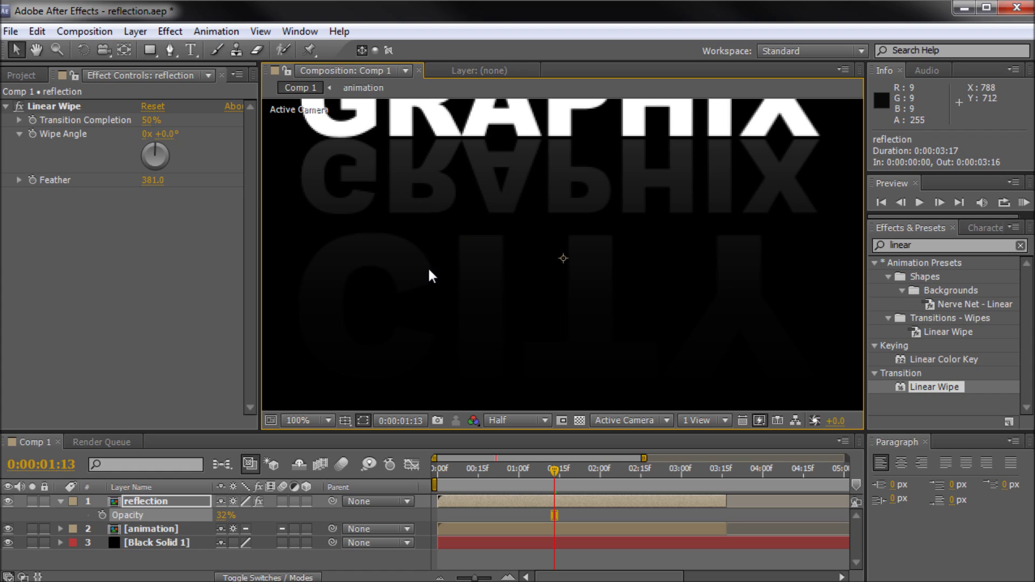
{"action": "scroll", "coordinate": [432, 267], "scroll_direction": "down", "scroll_amount": 2}
{"action": "left_click_drag", "start_coordinate": [437, 212], "coordinate": [505, 270]}
{"action": "key", "text": "v"}
{"action": "scroll", "coordinate": [541, 334], "scroll_direction": "down", "scroll_amount": 2}
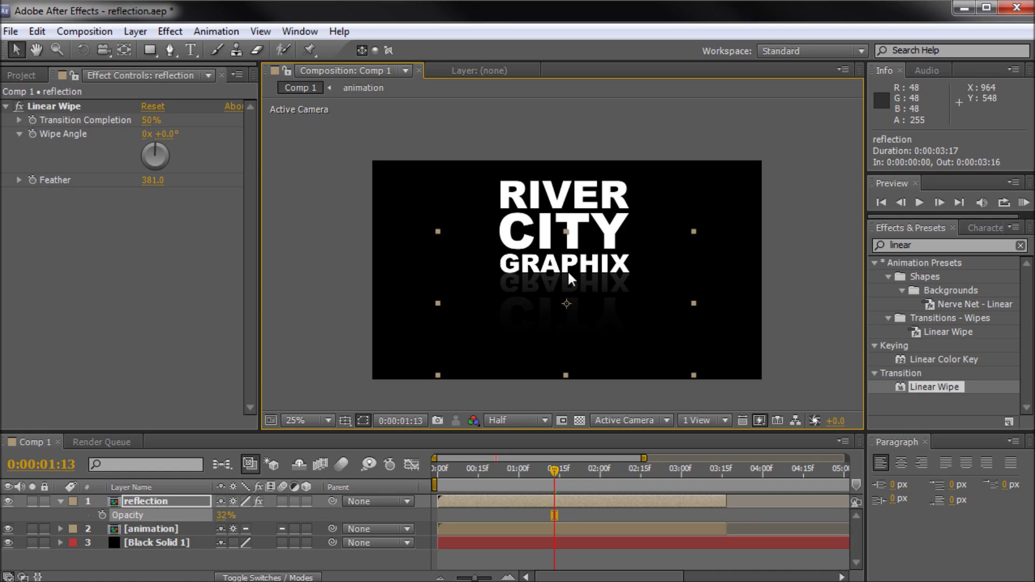
{"action": "left_click", "coordinate": [341, 274]}
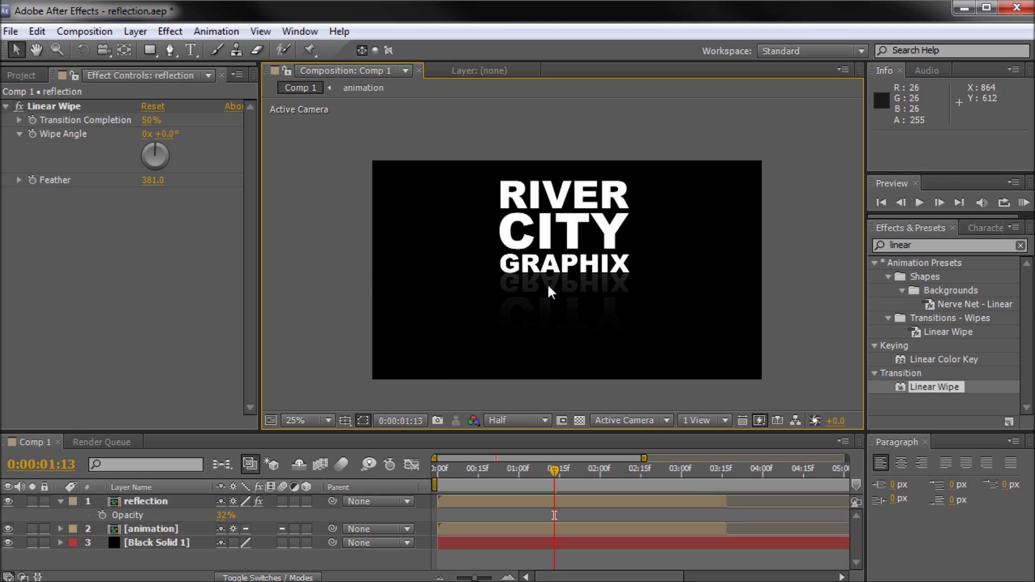
Step: Try a Transition Completion of 0% on the reflection layer's Linear Wipe, and undo the change
{"action": "left_click", "coordinate": [548, 283]}
{"action": "left_click", "coordinate": [146, 120]}
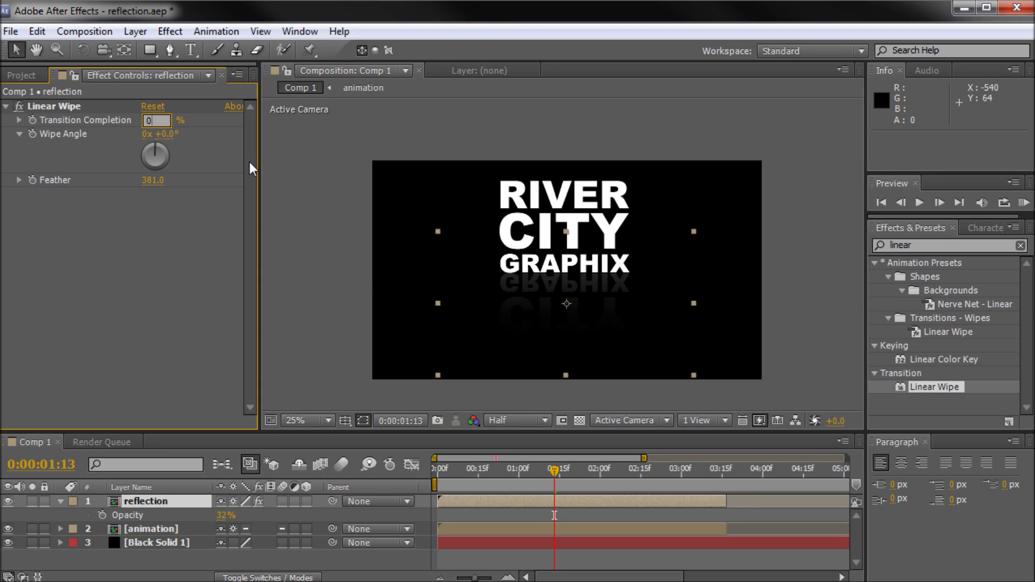
{"action": "key", "text": "Return"}
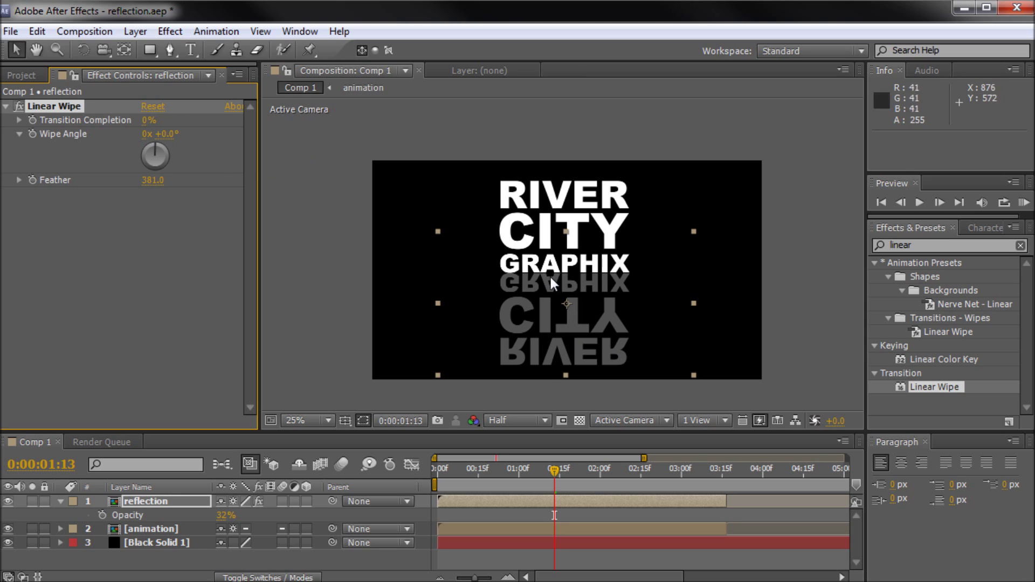
{"action": "key", "text": "ctrl+z"}
{"action": "left_click", "coordinate": [297, 293]}
Step: Examine how the reflection meets the text at several frames of the animation, ending at 0:00:01:24
{"action": "key", "text": "period"}
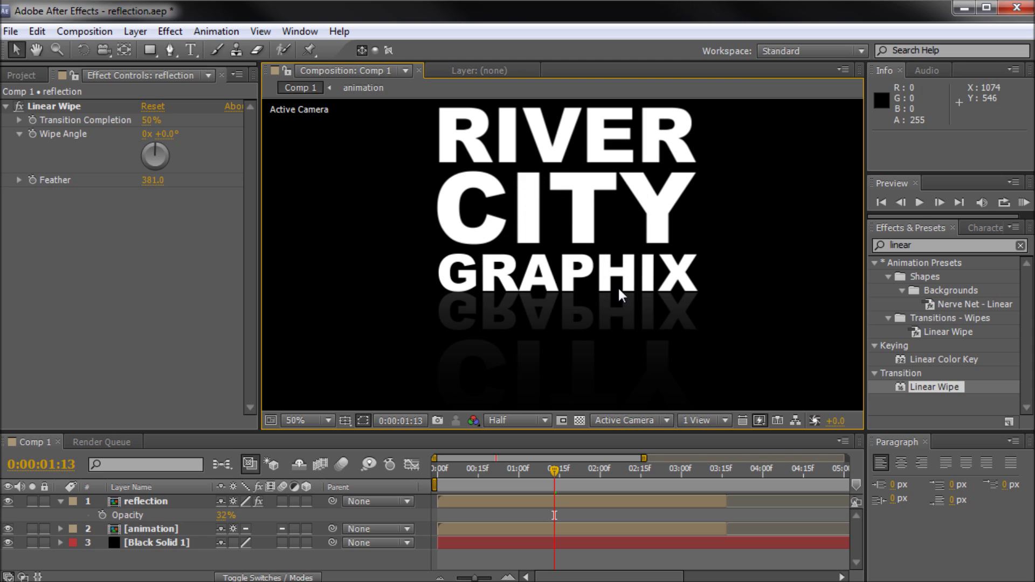
{"action": "key", "text": "h"}
{"action": "left_click_drag", "start_coordinate": [593, 332], "coordinate": [567, 328]}
{"action": "key", "text": "comma"}
{"action": "key", "text": "v"}
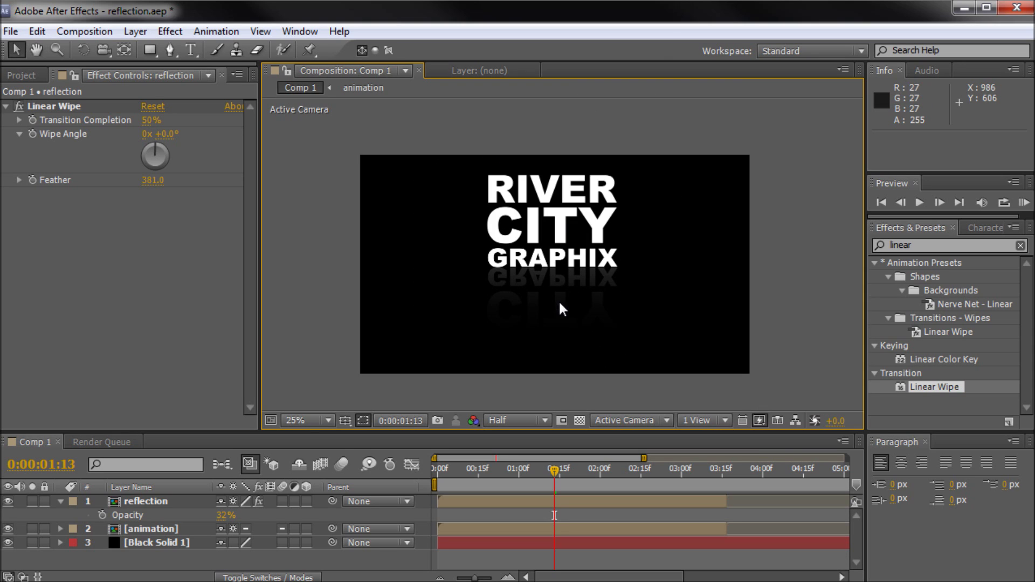
{"action": "left_click_drag", "start_coordinate": [555, 470], "coordinate": [578, 493]}
{"action": "scroll", "coordinate": [566, 296], "scroll_direction": "up", "scroll_amount": 2}
{"action": "key", "text": "space"}
{"action": "left_click_drag", "start_coordinate": [504, 303], "coordinate": [515, 323]}
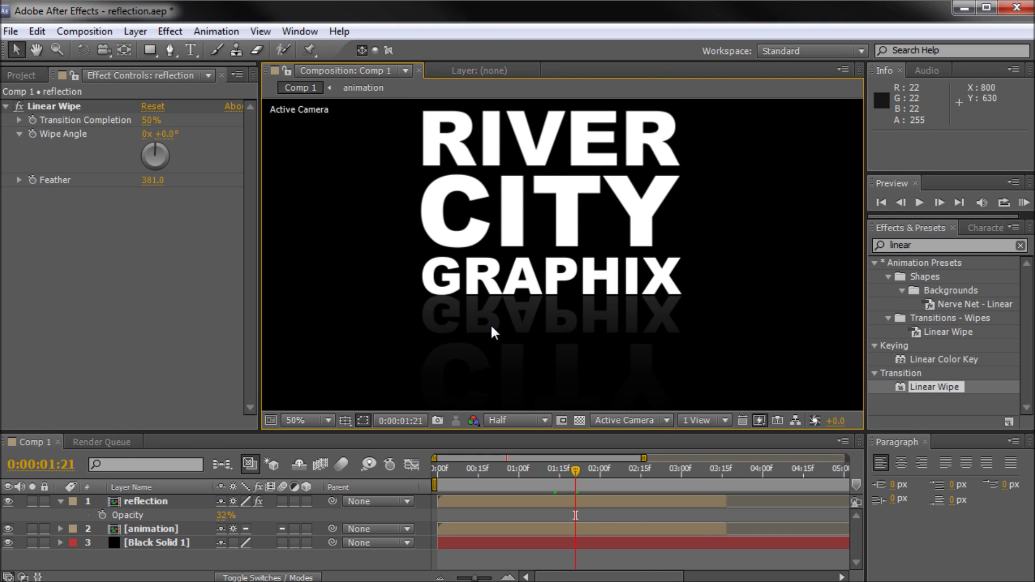
{"action": "left_click_drag", "start_coordinate": [578, 470], "coordinate": [624, 477]}
{"action": "left_click_drag", "start_coordinate": [636, 478], "coordinate": [584, 486]}
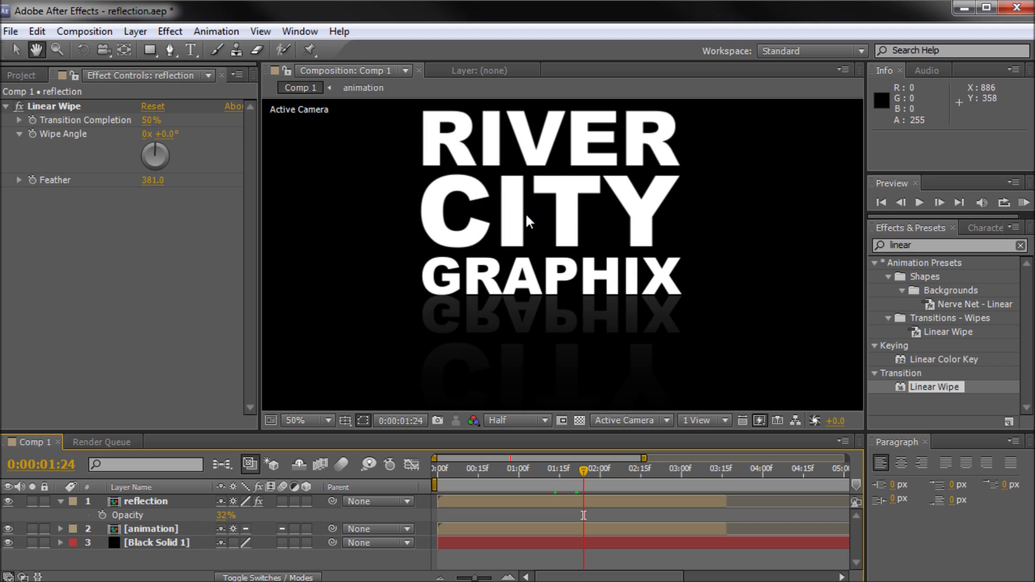
{"action": "left_click_drag", "start_coordinate": [527, 220], "coordinate": [527, 248]}
{"action": "left_click", "coordinate": [522, 304]}
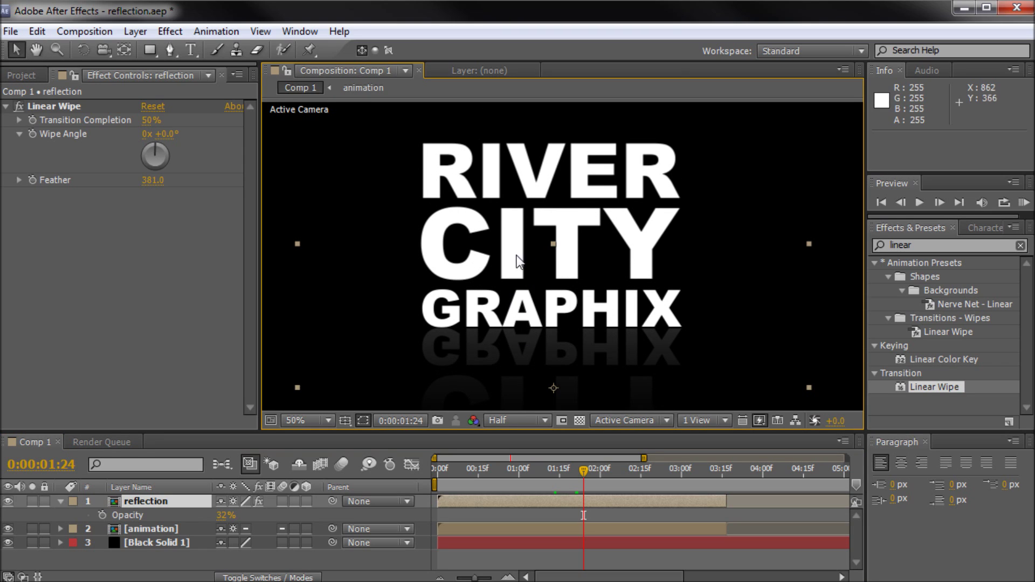
Step: Collapse the reflection layer's properties, then find the Glow effect and apply it to the original animation layer
{"action": "left_click", "coordinate": [490, 173]}
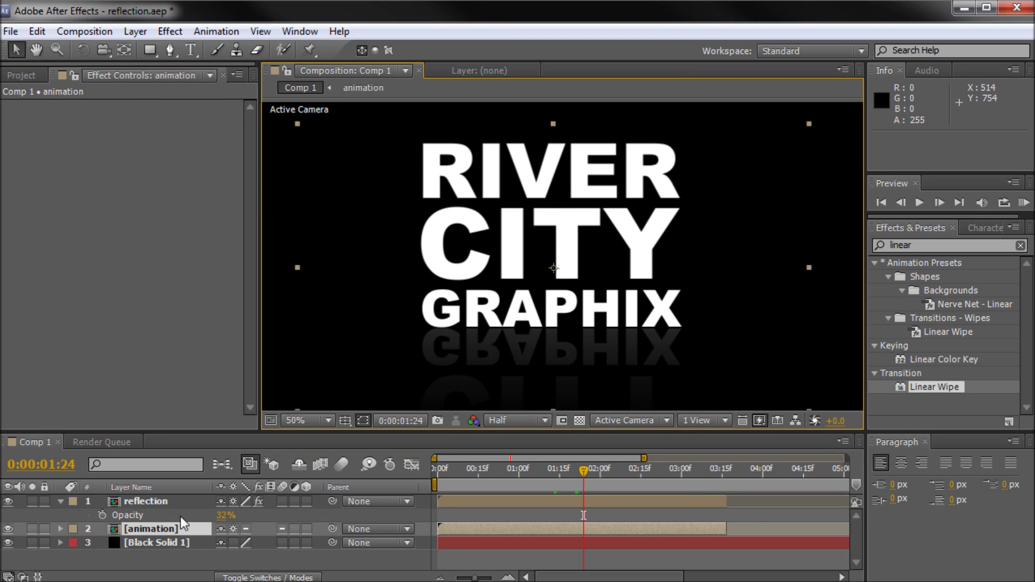
{"action": "left_click", "coordinate": [61, 501]}
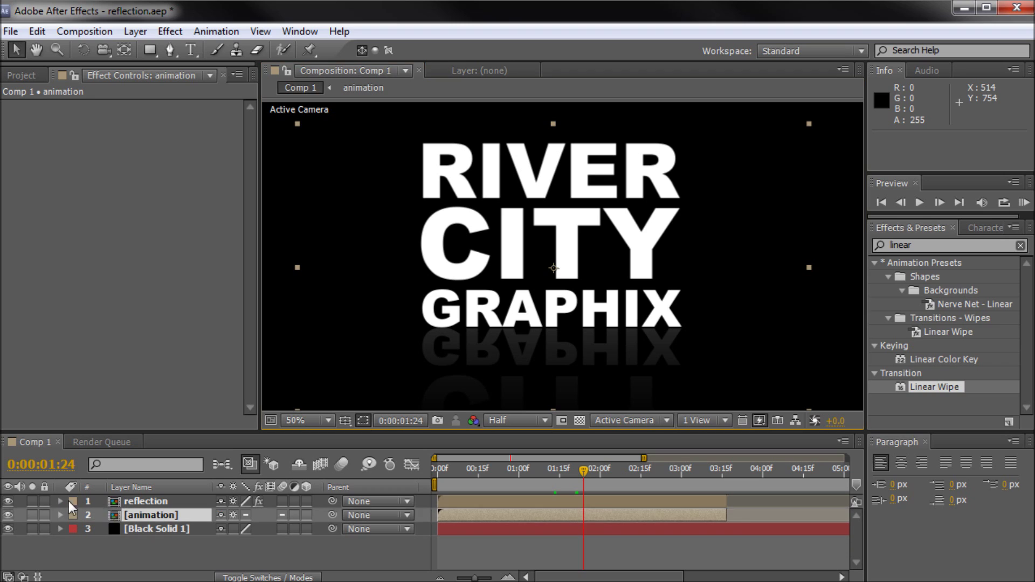
{"action": "left_click", "coordinate": [158, 539]}
{"action": "left_click", "coordinate": [147, 514]}
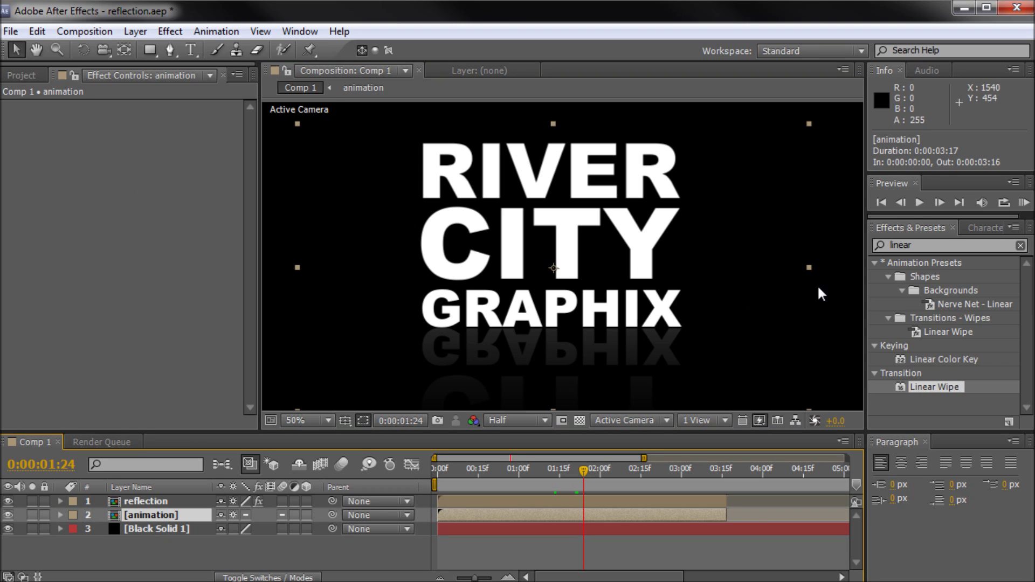
{"action": "double_click", "coordinate": [944, 246]}
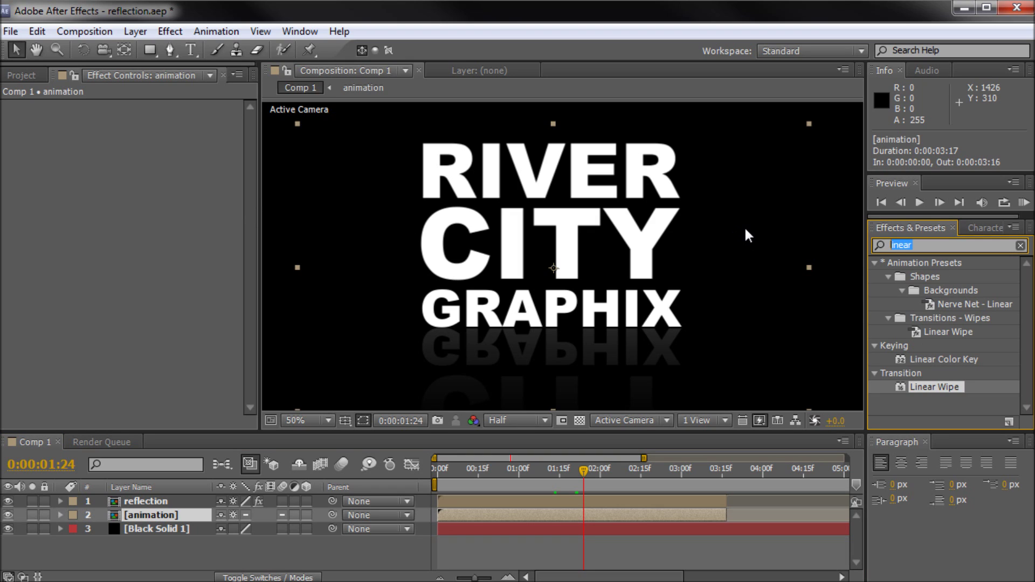
{"action": "type", "text": "glow"}
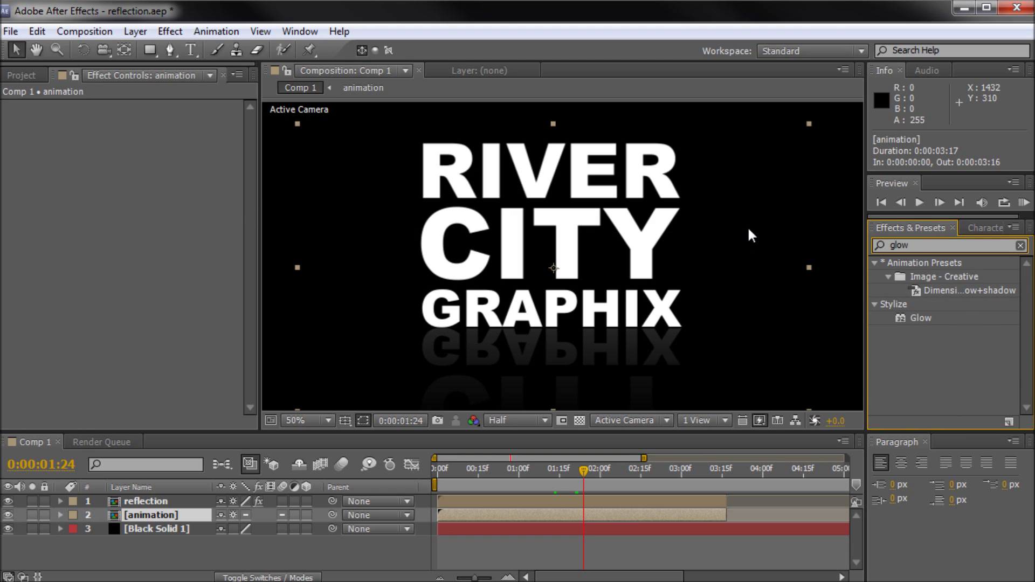
{"action": "left_click", "coordinate": [921, 312]}
{"action": "left_click_drag", "start_coordinate": [923, 318], "coordinate": [149, 515]}
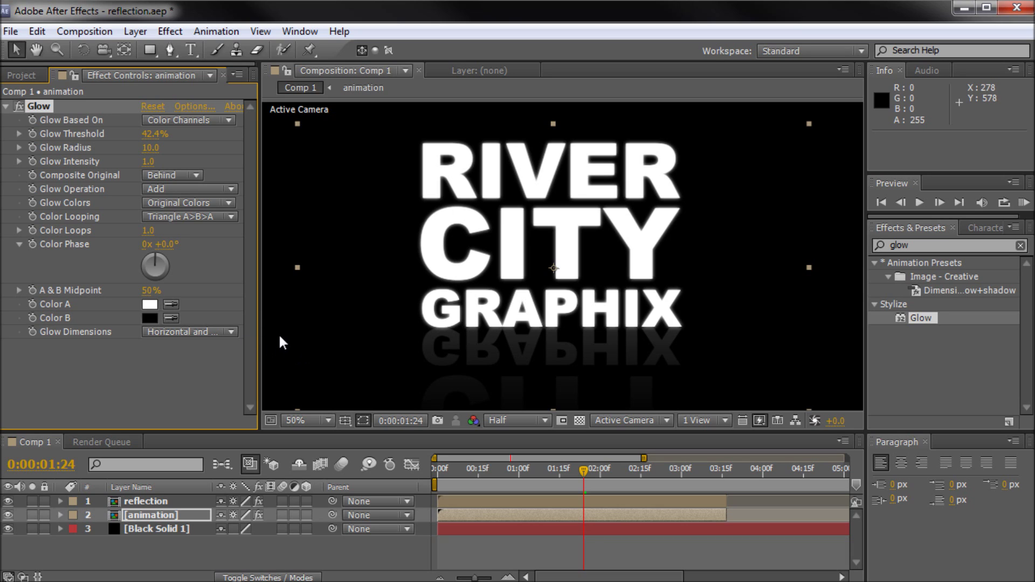
Step: Set the Glow Radius to 22 and make Color A a saturated blue with a hue of about 230°
{"action": "left_click_drag", "start_coordinate": [148, 151], "coordinate": [157, 151]}
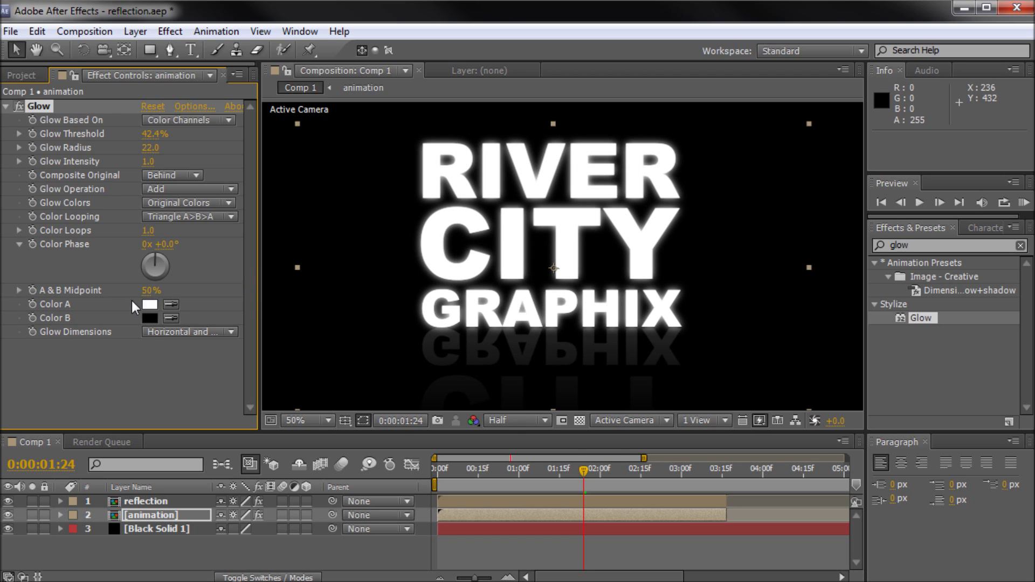
{"action": "left_click", "coordinate": [162, 299]}
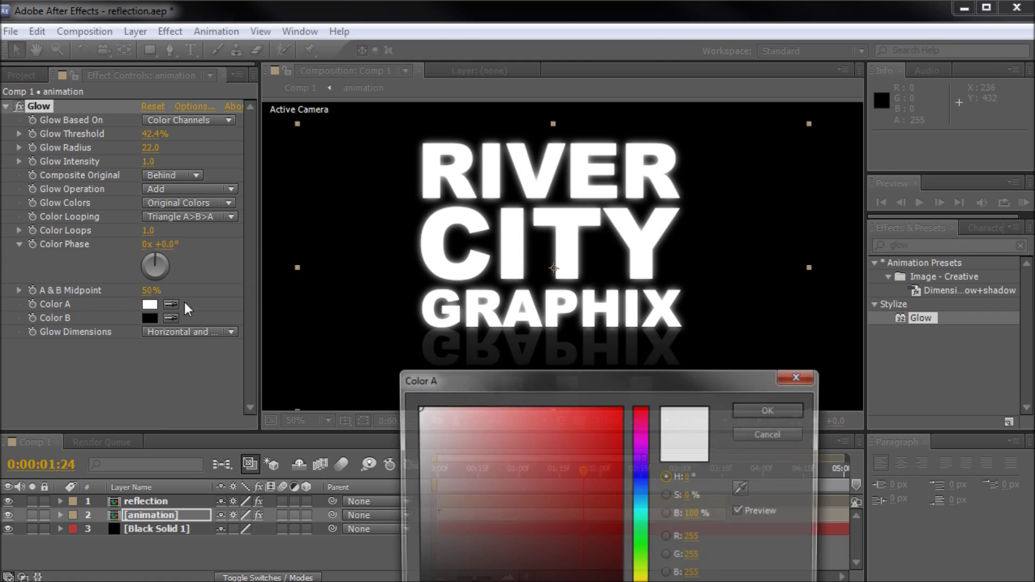
{"action": "mouse_move", "coordinate": [641, 481]}
{"action": "left_mouse_down"}
{"action": "mouse_move", "coordinate": [575, 407]}
{"action": "mouse_move", "coordinate": [597, 414]}
{"action": "left_mouse_up"}
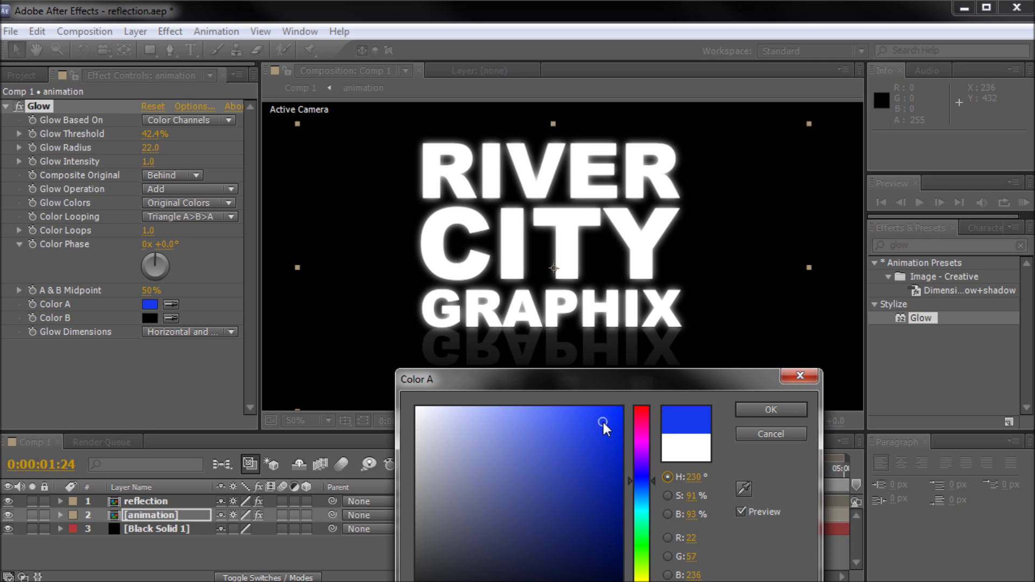
{"action": "left_click", "coordinate": [747, 411]}
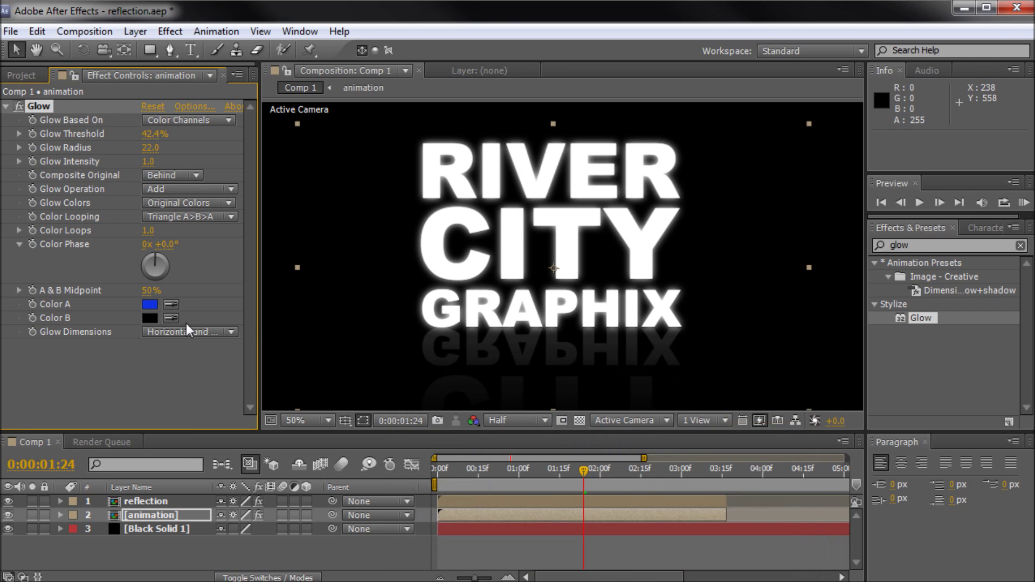
Step: Set the Glow effect's Color B to a violet-tinged blue with hue 243°, saturation 91% and brightness 95%
{"action": "left_click", "coordinate": [151, 319]}
{"action": "left_click", "coordinate": [640, 476]}
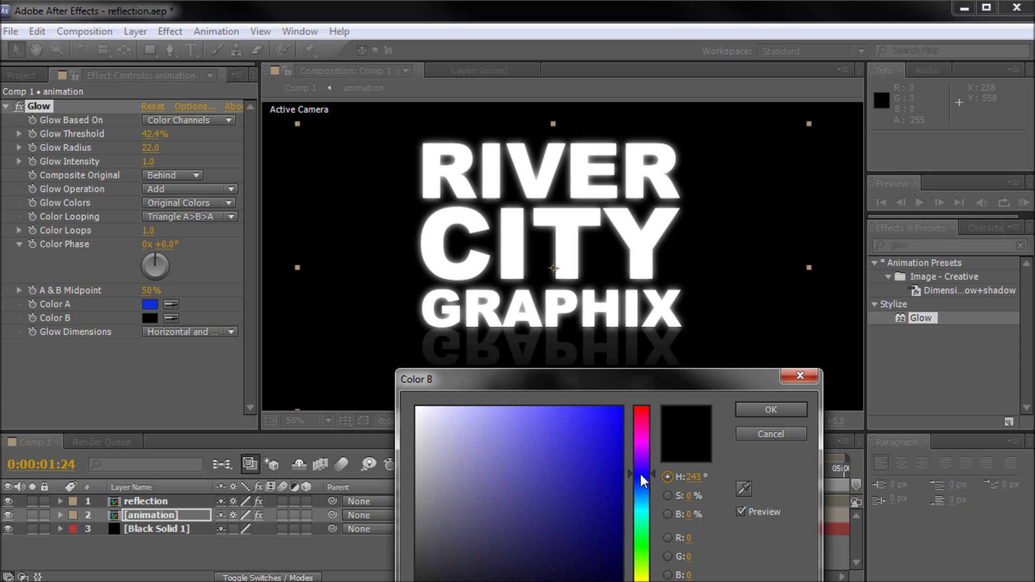
{"action": "left_click_drag", "start_coordinate": [589, 418], "coordinate": [603, 417]}
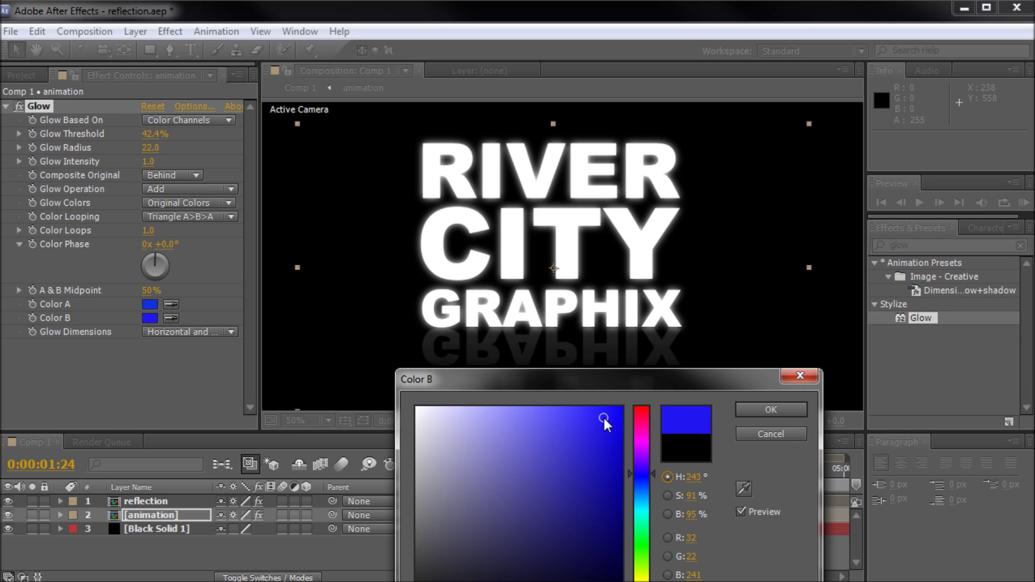
{"action": "left_click", "coordinate": [774, 410]}
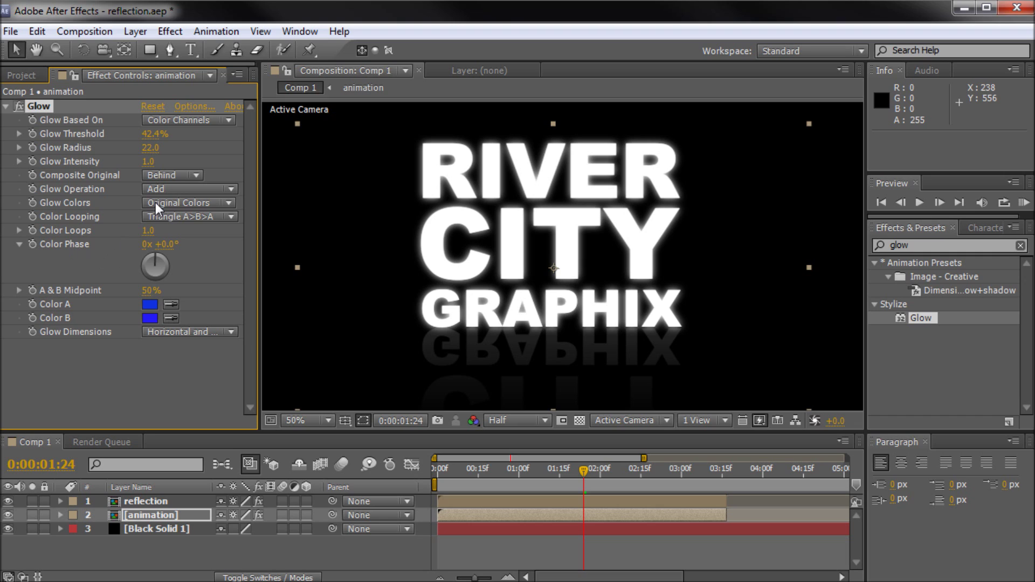
Step: Switch the Glow Colors option to A & B Colors so the text glow uses the two blues
{"action": "left_click", "coordinate": [189, 203]}
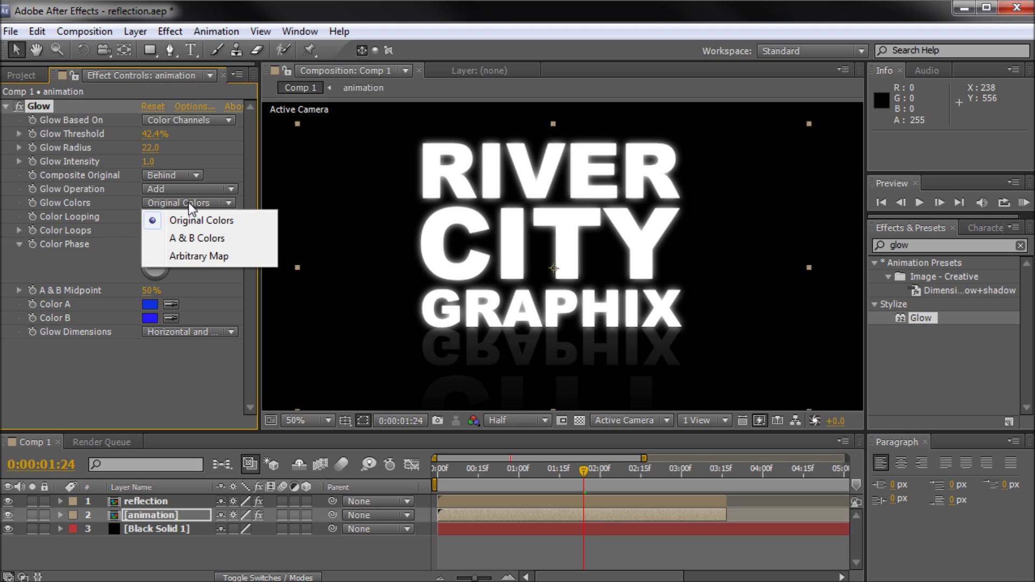
{"action": "left_click", "coordinate": [186, 243]}
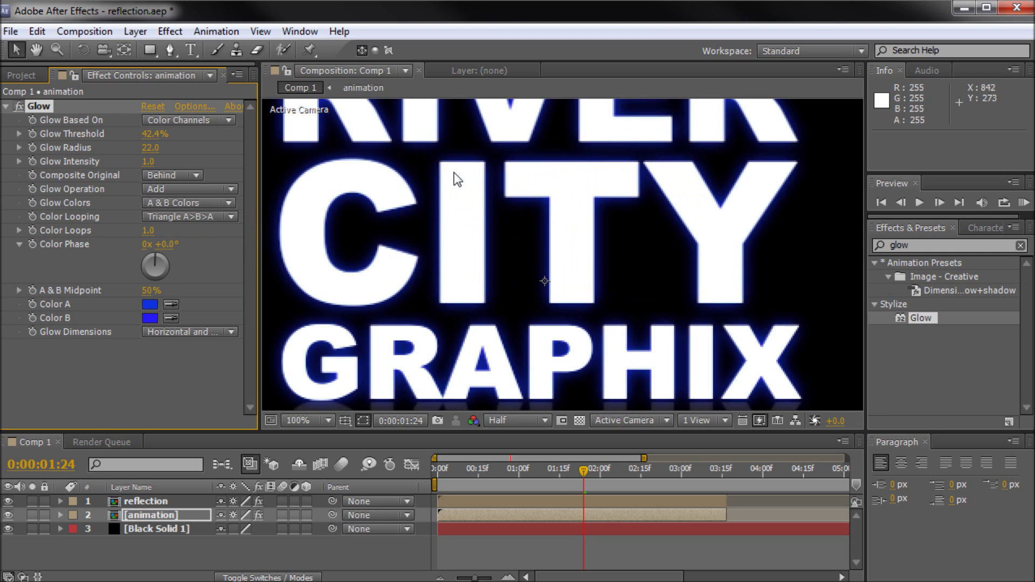
{"action": "key", "text": "slash"}
{"action": "key", "text": "comma"}
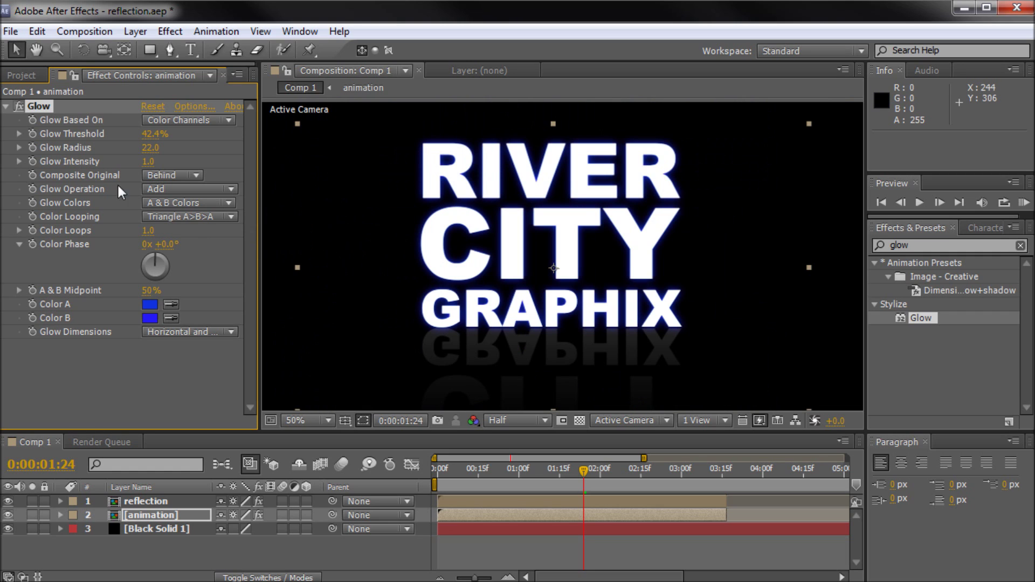
{"action": "left_click", "coordinate": [204, 202]}
{"action": "left_click", "coordinate": [190, 238]}
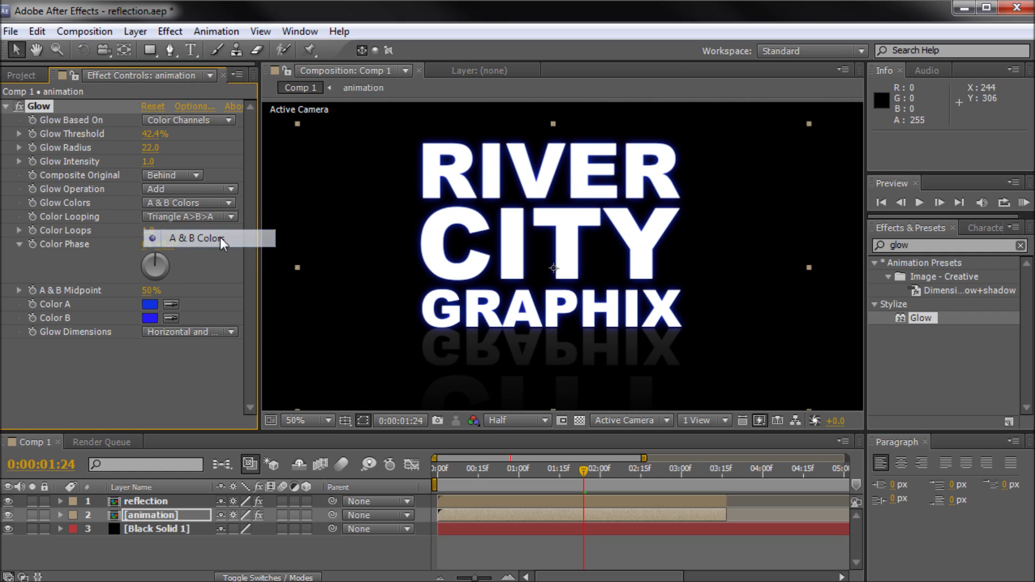
Step: Examine the blue glow around the River City Graphix text, close up and in the full frame
{"action": "key", "text": "slash"}
{"action": "key", "text": "h"}
{"action": "left_click_drag", "start_coordinate": [378, 179], "coordinate": [428, 273]}
{"action": "key", "text": "v"}
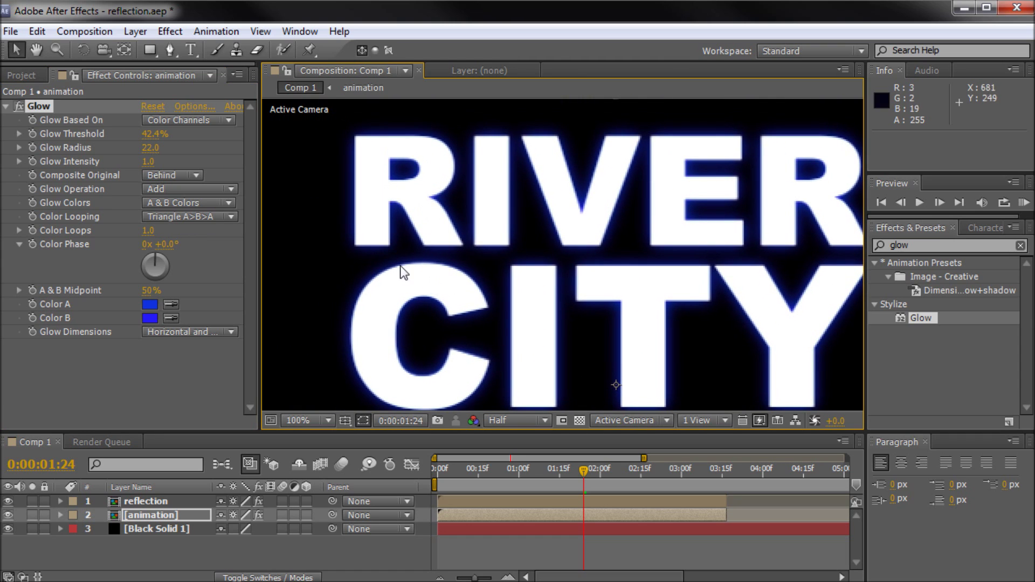
{"action": "left_click", "coordinate": [151, 147]}
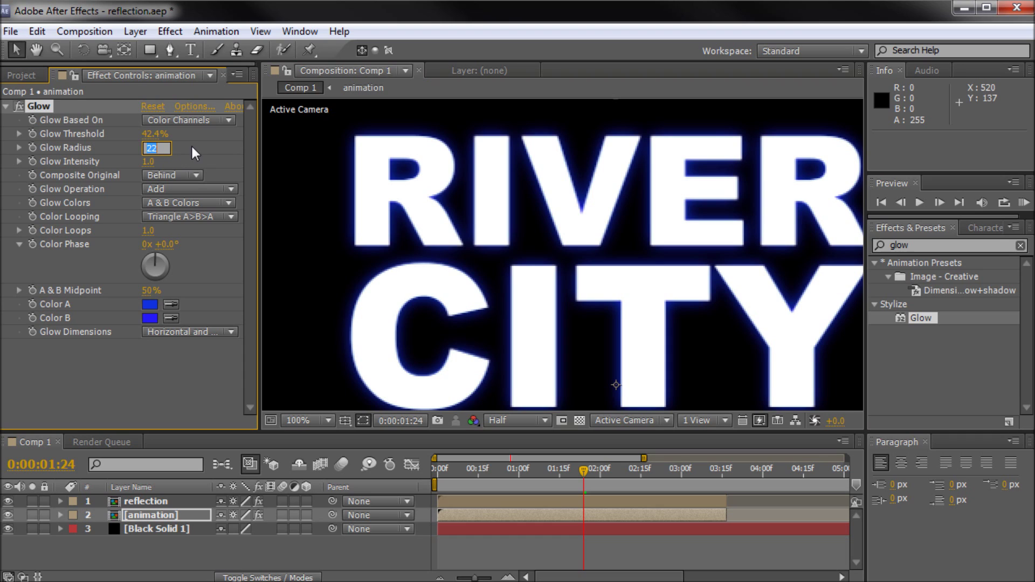
{"action": "key", "text": "Return"}
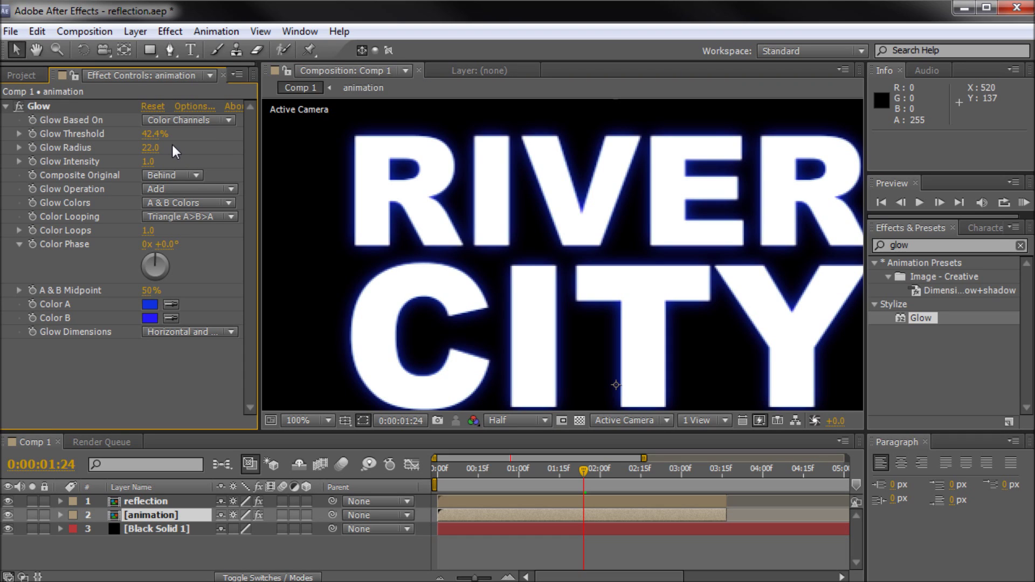
{"action": "scroll", "coordinate": [334, 210], "scroll_direction": "down", "scroll_amount": 2}
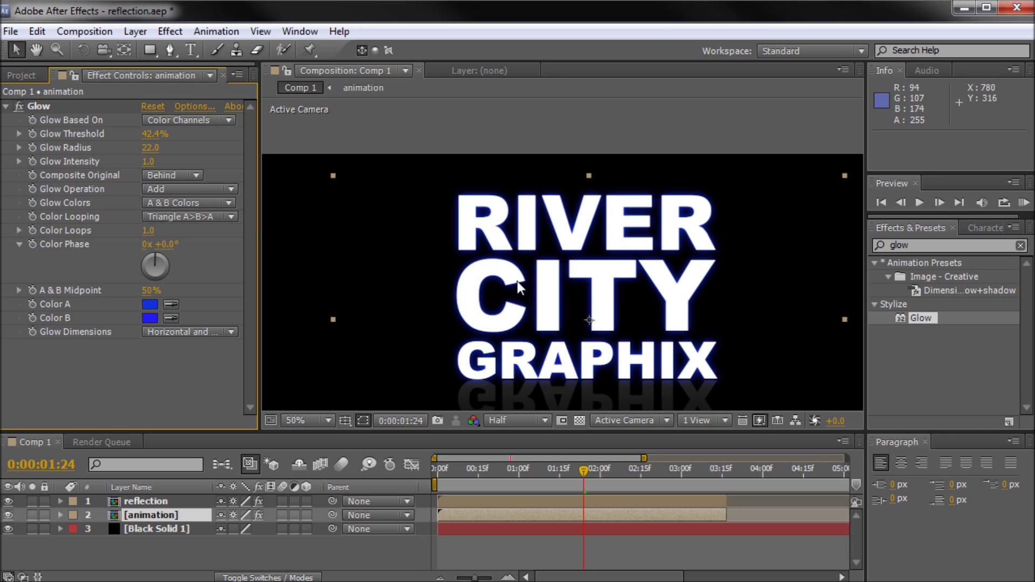
{"action": "key", "text": "space"}
{"action": "left_click_drag", "start_coordinate": [529, 296], "coordinate": [497, 240]}
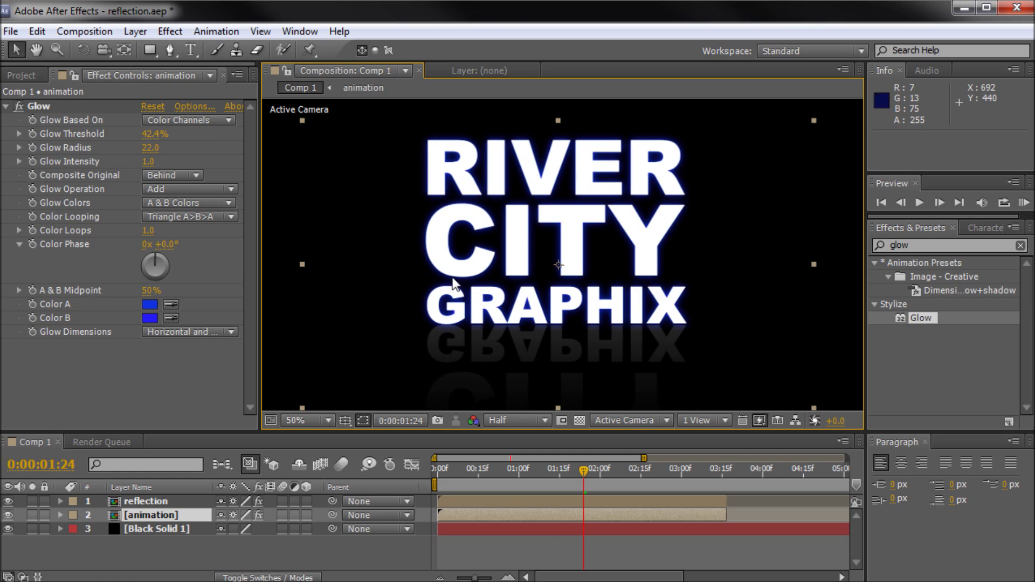
Step: Duplicate the Glow effect on the animation layer to strengthen the blue glow
{"action": "left_click", "coordinate": [177, 375]}
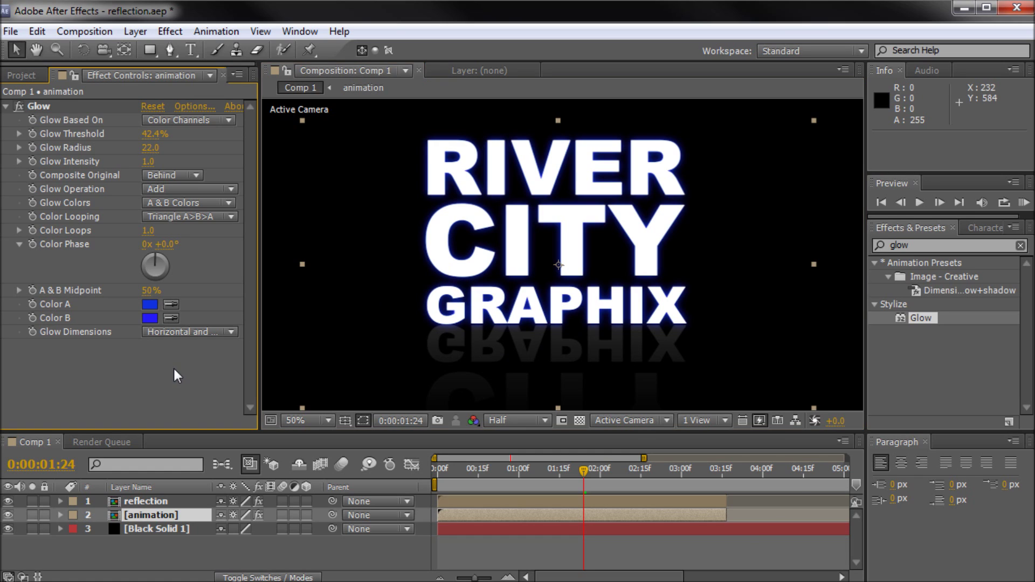
{"action": "left_click", "coordinate": [7, 106]}
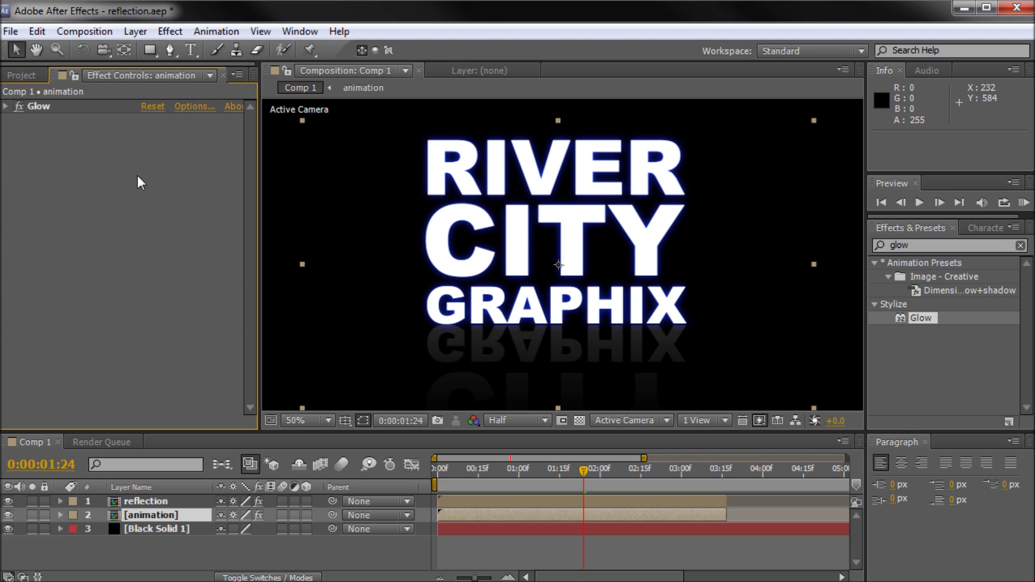
{"action": "left_click", "coordinate": [42, 107]}
{"action": "left_click", "coordinate": [6, 107]}
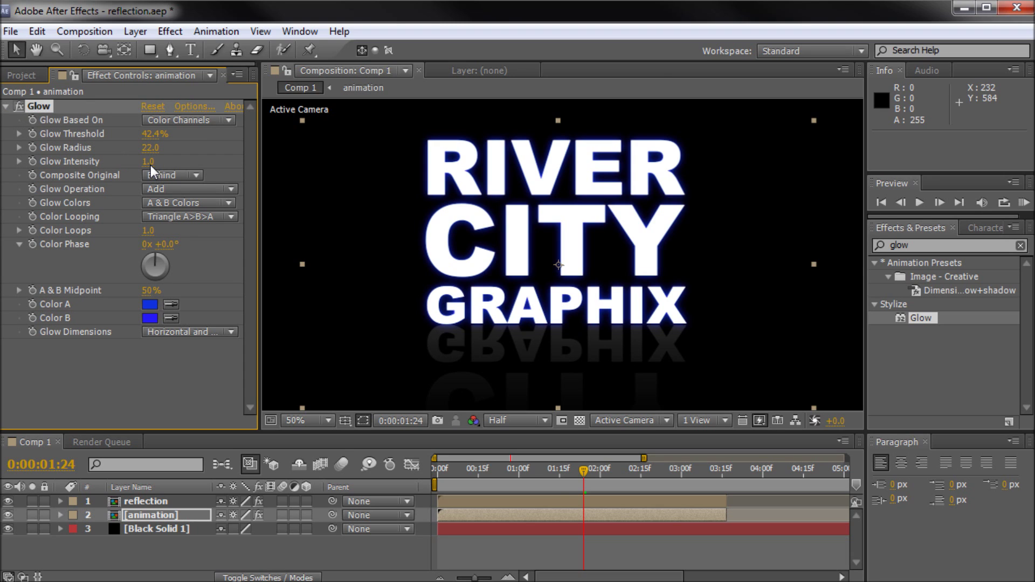
{"action": "key", "text": "ctrl+d"}
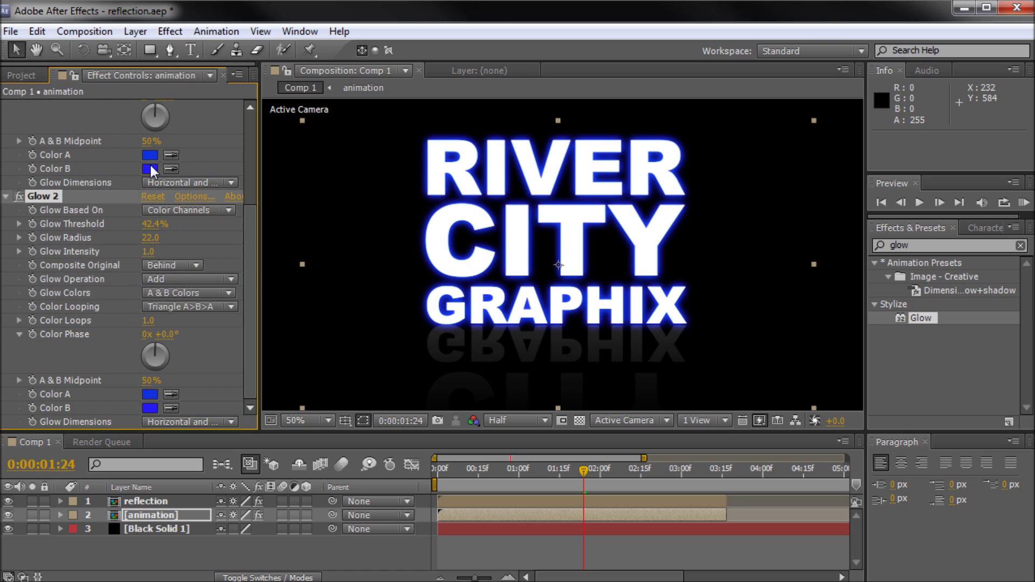
{"action": "scroll", "coordinate": [510, 225], "scroll_direction": "up", "scroll_amount": 3}
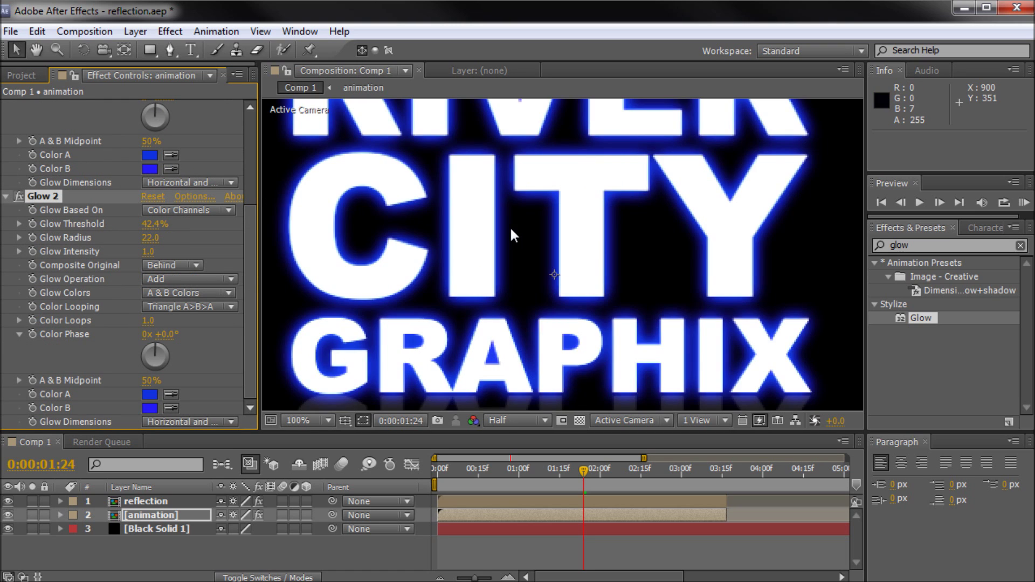
{"action": "scroll", "coordinate": [509, 225], "scroll_direction": "down", "scroll_amount": 3}
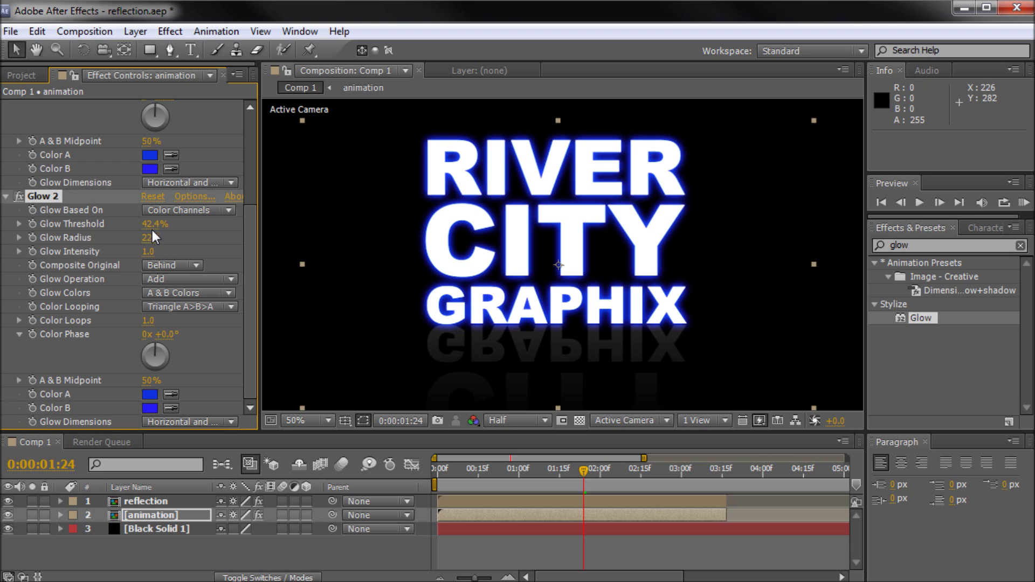
Step: Collapse the first Glow's settings, and set Glow 2's threshold to 100% and its radius to 1000
{"action": "left_click_drag", "start_coordinate": [151, 221], "coordinate": [155, 224]}
{"action": "scroll", "coordinate": [52, 208], "scroll_direction": "up", "scroll_amount": 5}
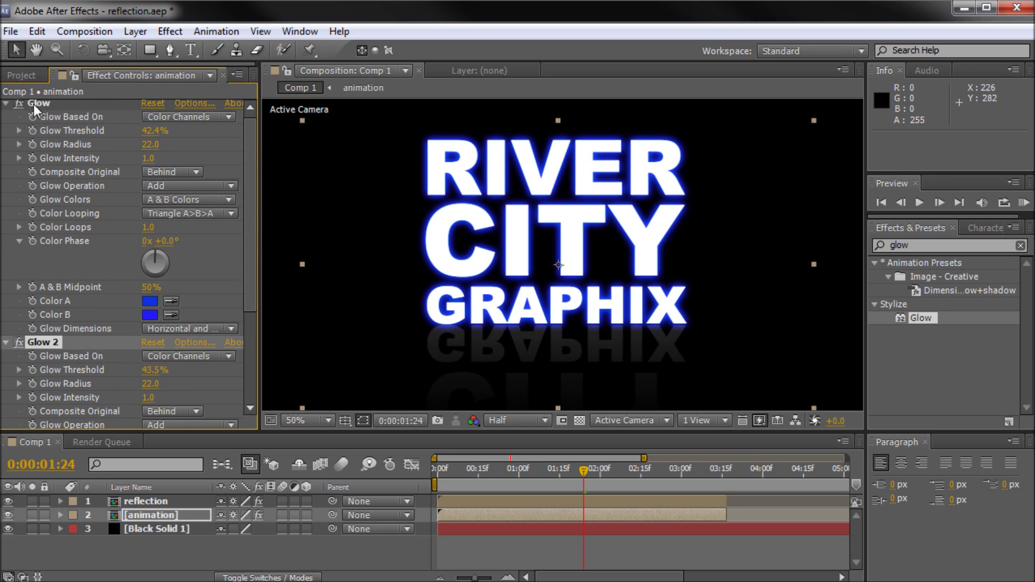
{"action": "left_click", "coordinate": [5, 104]}
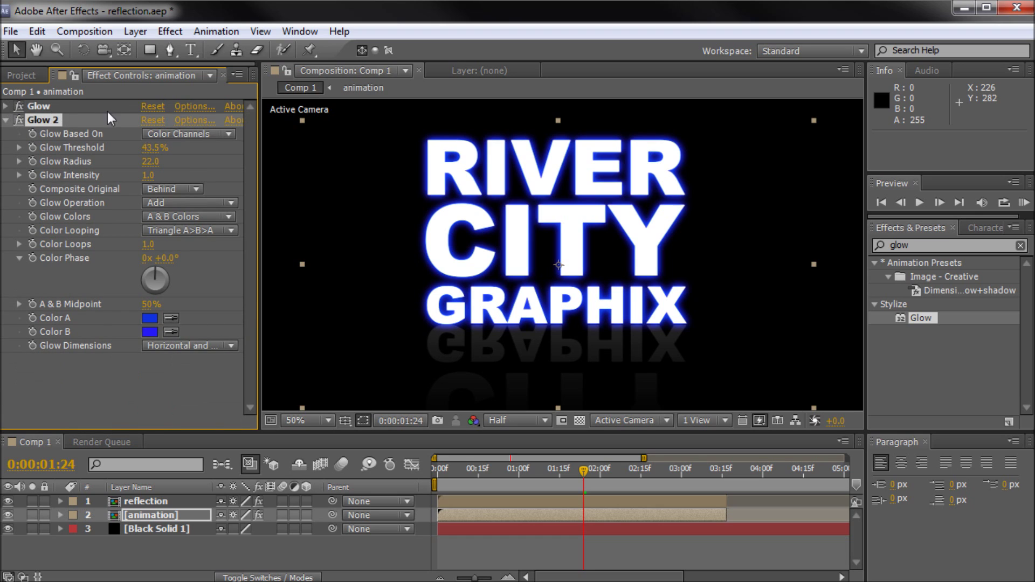
{"action": "mouse_move", "coordinate": [46, 116]}
{"action": "left_mouse_down"}
{"action": "mouse_move", "coordinate": [41, 105]}
{"action": "mouse_move", "coordinate": [40, 119]}
{"action": "left_mouse_up"}
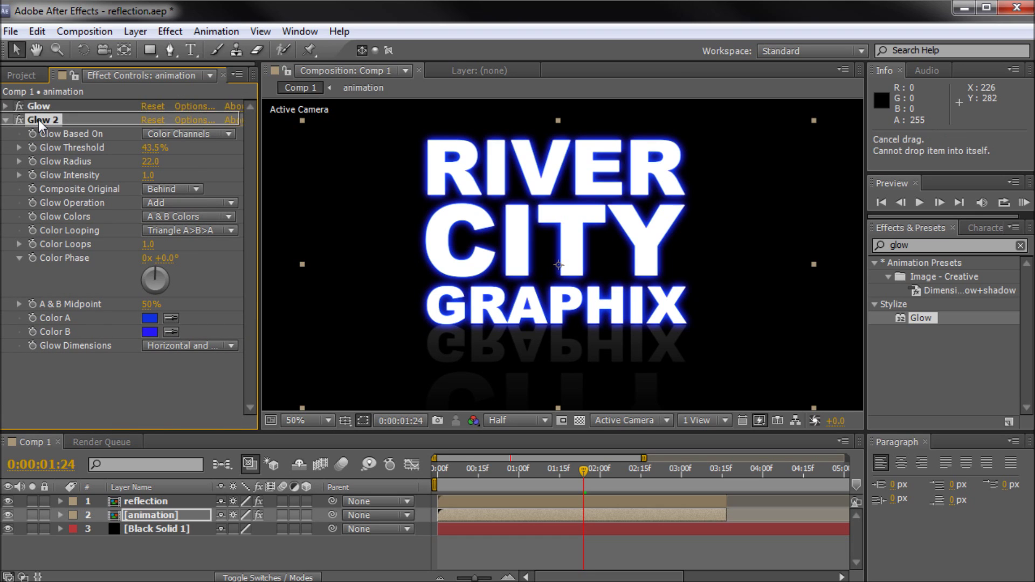
{"action": "mouse_move", "coordinate": [151, 151]}
{"action": "left_mouse_down"}
{"action": "mouse_move", "coordinate": [170, 160]}
{"action": "mouse_move", "coordinate": [920, 168]}
{"action": "mouse_move", "coordinate": [161, 161]}
{"action": "left_mouse_up"}
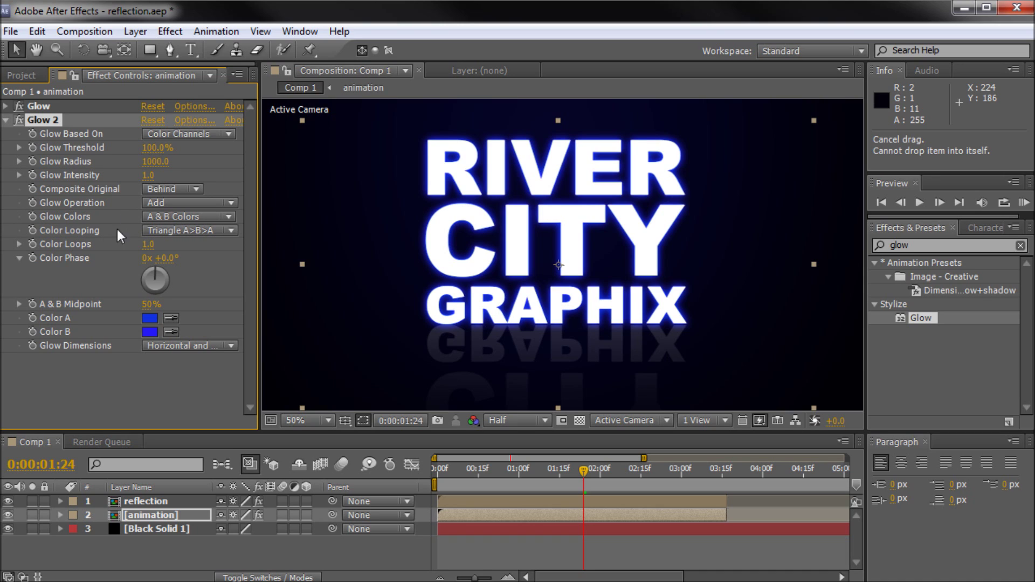
Step: Set Glow 2's Color Looping to Sawtooth B>A and check the wide glow around the text
{"action": "left_click", "coordinate": [182, 230]}
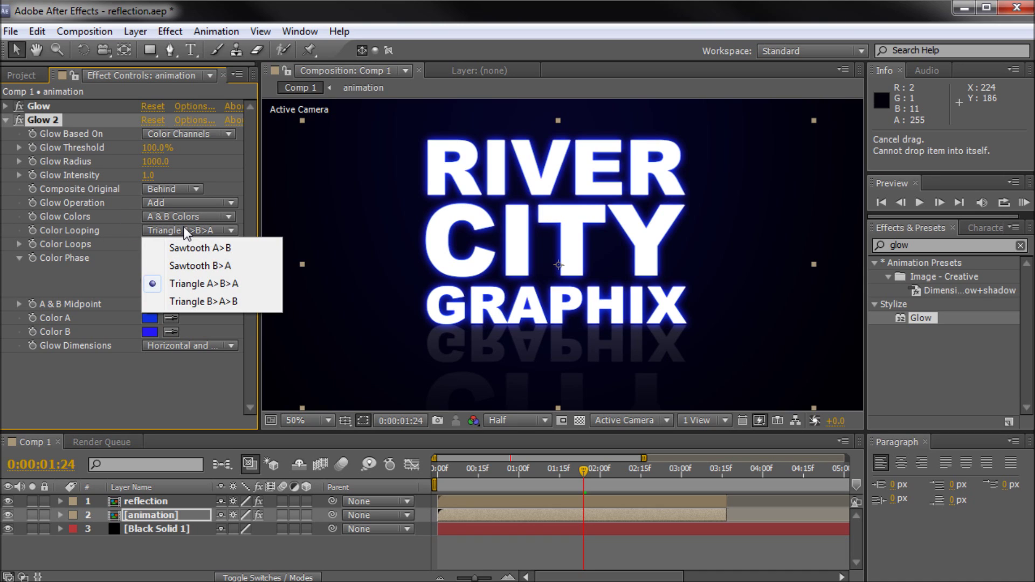
{"action": "left_click", "coordinate": [229, 267]}
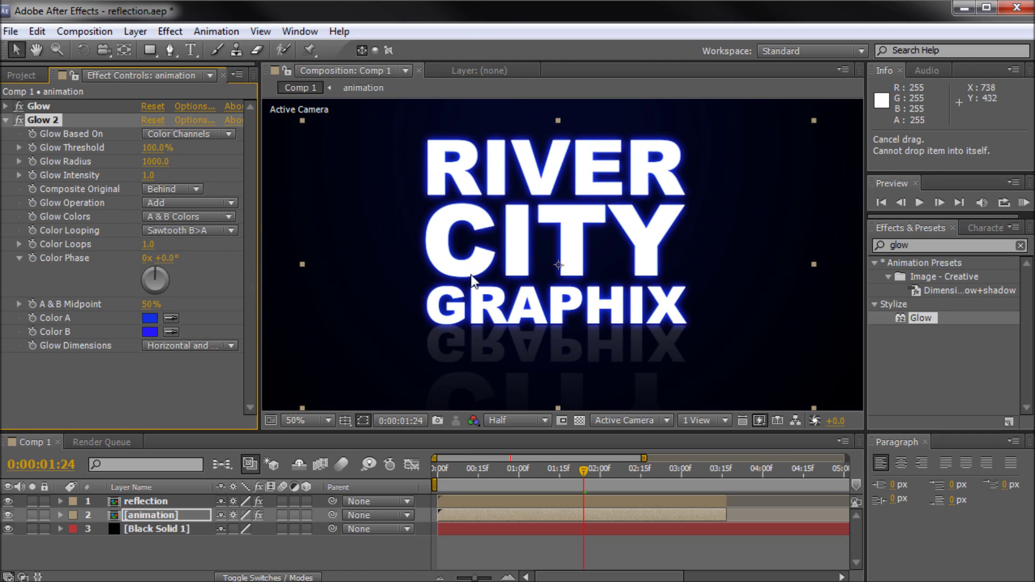
{"action": "scroll", "coordinate": [484, 266], "scroll_direction": "up", "scroll_amount": 2}
{"action": "scroll", "coordinate": [484, 266], "scroll_direction": "down", "scroll_amount": 4}
{"action": "scroll", "coordinate": [484, 267], "scroll_direction": "up", "scroll_amount": 2}
{"action": "key", "text": "period"}
{"action": "key", "text": "comma"}
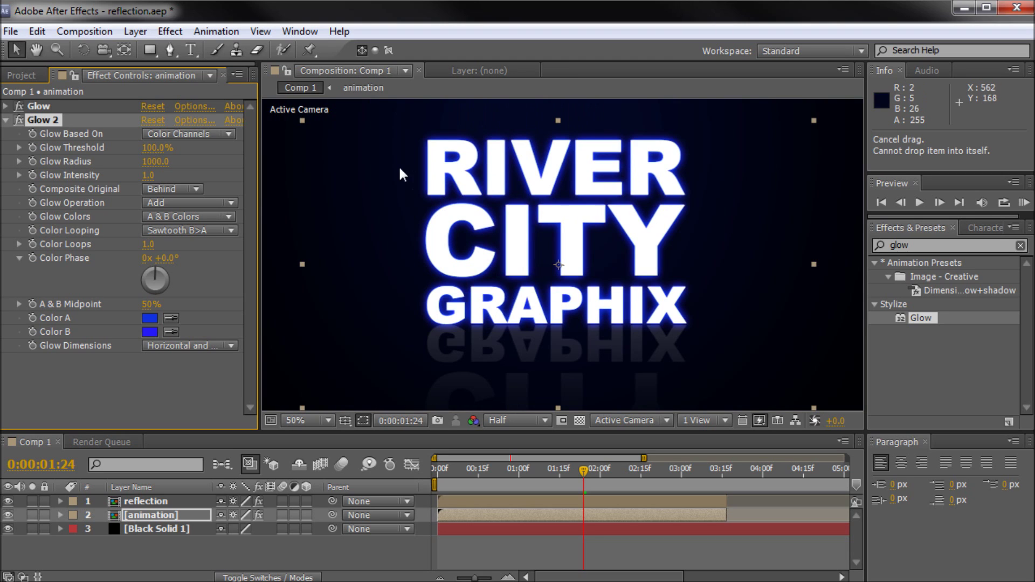
{"action": "left_click", "coordinate": [189, 232]}
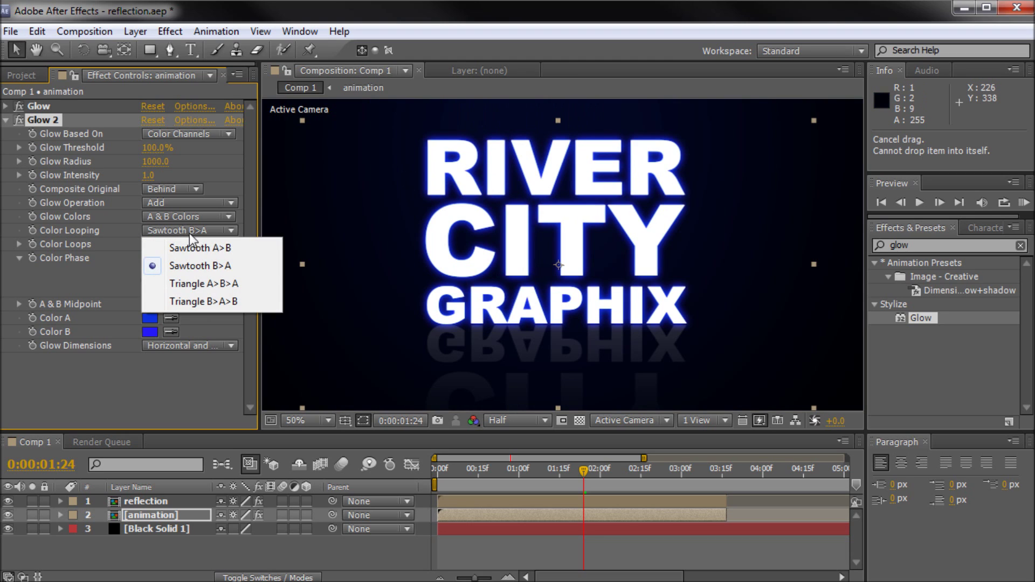
{"action": "left_click", "coordinate": [193, 266]}
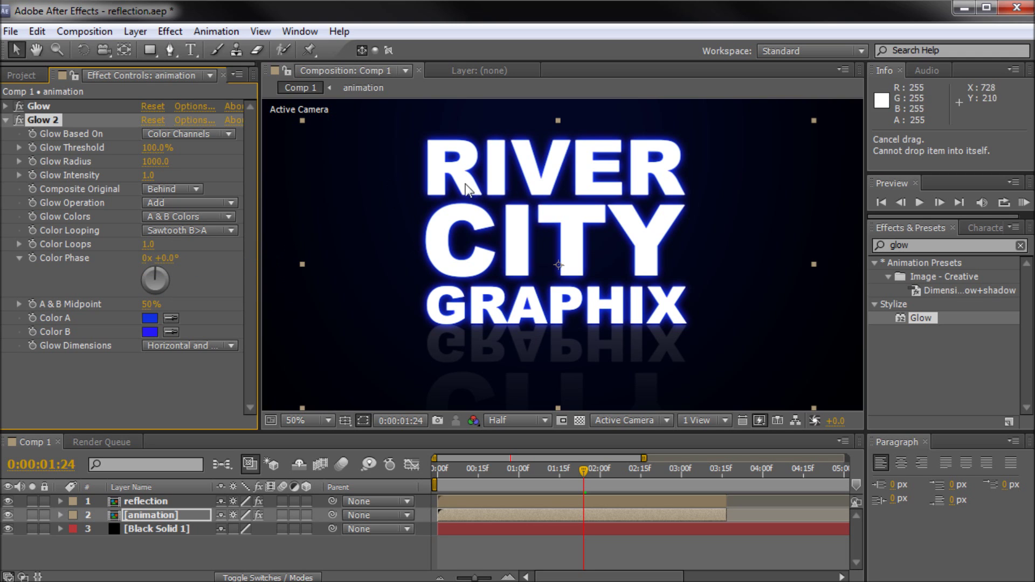
Step: Expand the first Glow effect and set its Glow Radius to 20
{"action": "key", "text": "h"}
{"action": "mouse_move", "coordinate": [397, 166]}
{"action": "left_mouse_down"}
{"action": "mouse_move", "coordinate": [503, 215]}
{"action": "mouse_move", "coordinate": [373, 83]}
{"action": "mouse_move", "coordinate": [377, 177]}
{"action": "mouse_move", "coordinate": [392, 146]}
{"action": "mouse_move", "coordinate": [390, 155]}
{"action": "left_mouse_up"}
{"action": "key", "text": "v"}
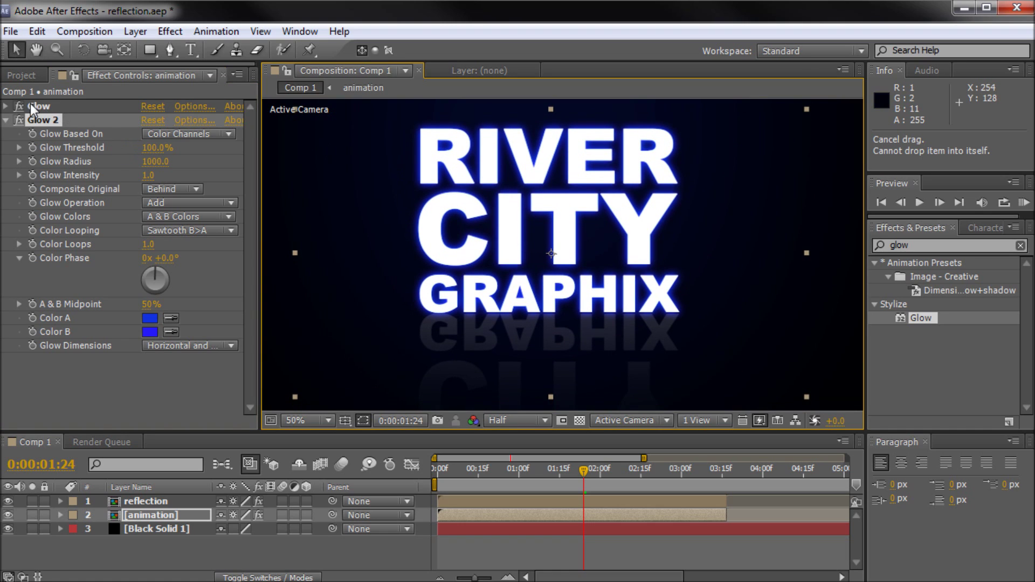
{"action": "left_click", "coordinate": [7, 106]}
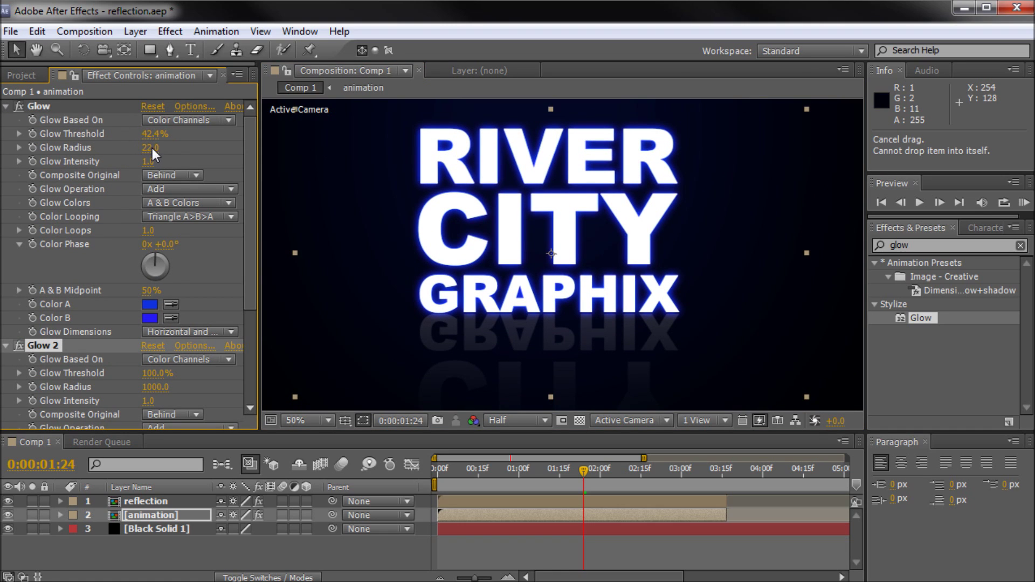
{"action": "type", "text": "20"}
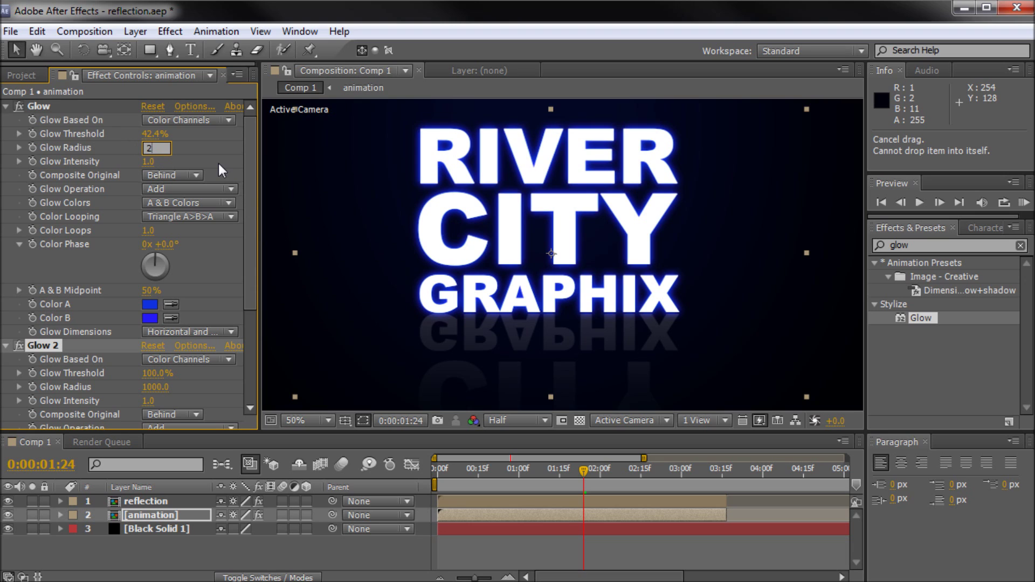
{"action": "key", "text": "Return"}
{"action": "scroll", "coordinate": [608, 169], "scroll_direction": "up", "scroll_amount": 2}
{"action": "scroll", "coordinate": [589, 162], "scroll_direction": "down", "scroll_amount": 2}
{"action": "scroll", "coordinate": [577, 161], "scroll_direction": "down", "scroll_amount": 2}
{"action": "scroll", "coordinate": [577, 161], "scroll_direction": "up", "scroll_amount": 2}
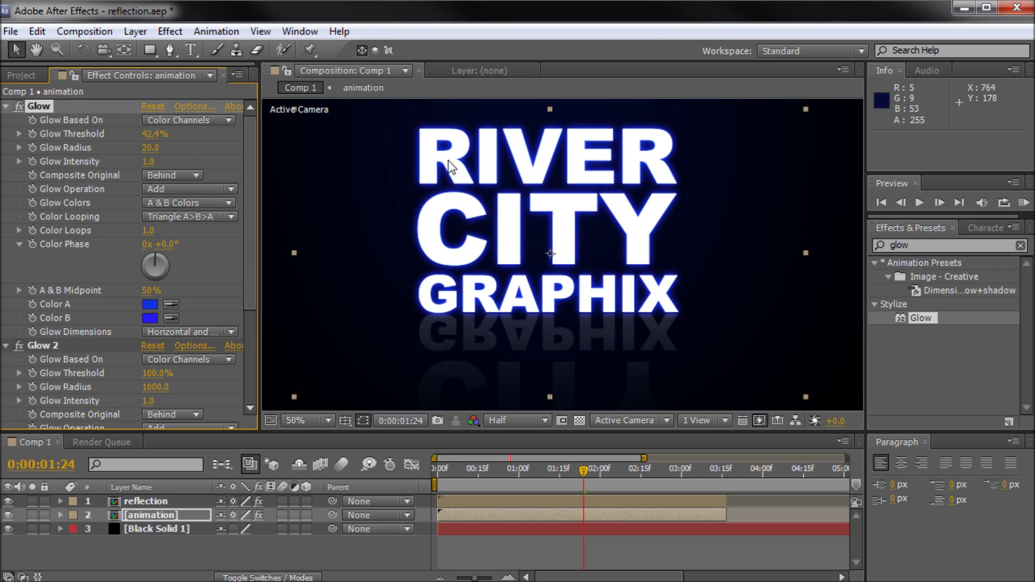
Step: Collapse both Glow effects and inspect the blue glow around the whole text up close
{"action": "left_click", "coordinate": [6, 106]}
{"action": "left_click", "coordinate": [5, 119]}
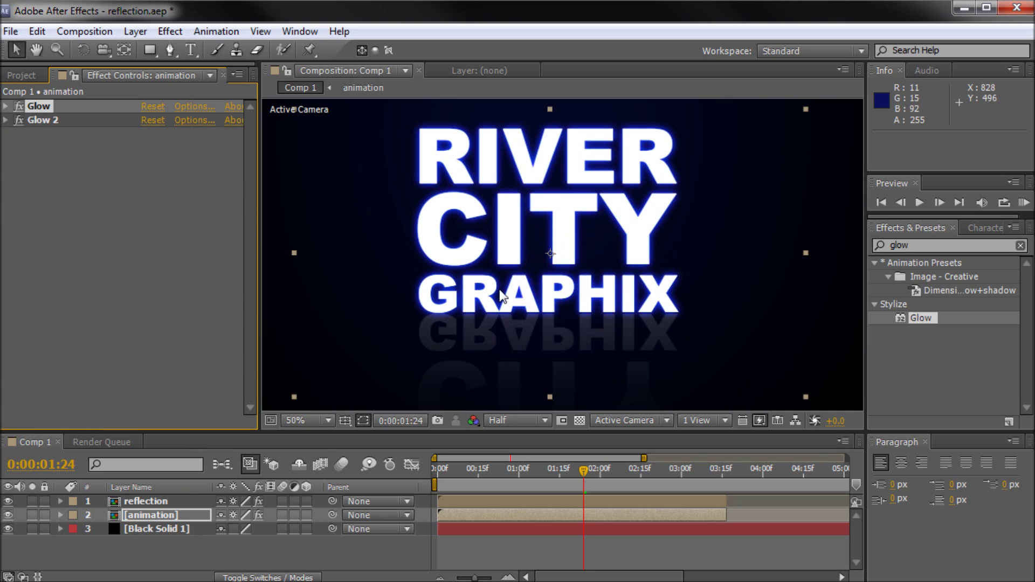
{"action": "key", "text": "h"}
{"action": "left_click_drag", "start_coordinate": [553, 273], "coordinate": [578, 270]}
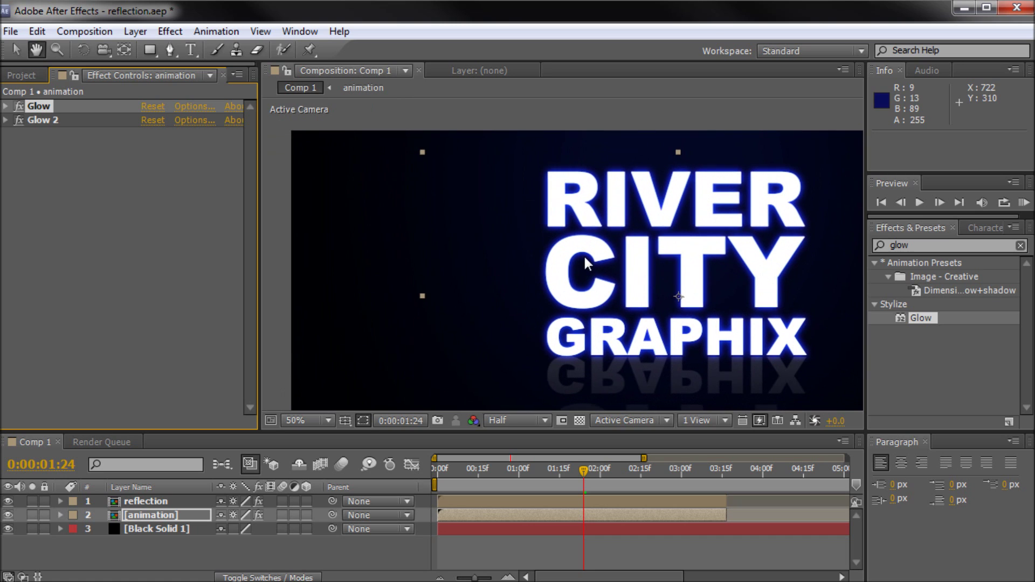
{"action": "left_click_drag", "start_coordinate": [681, 296], "coordinate": [440, 299]}
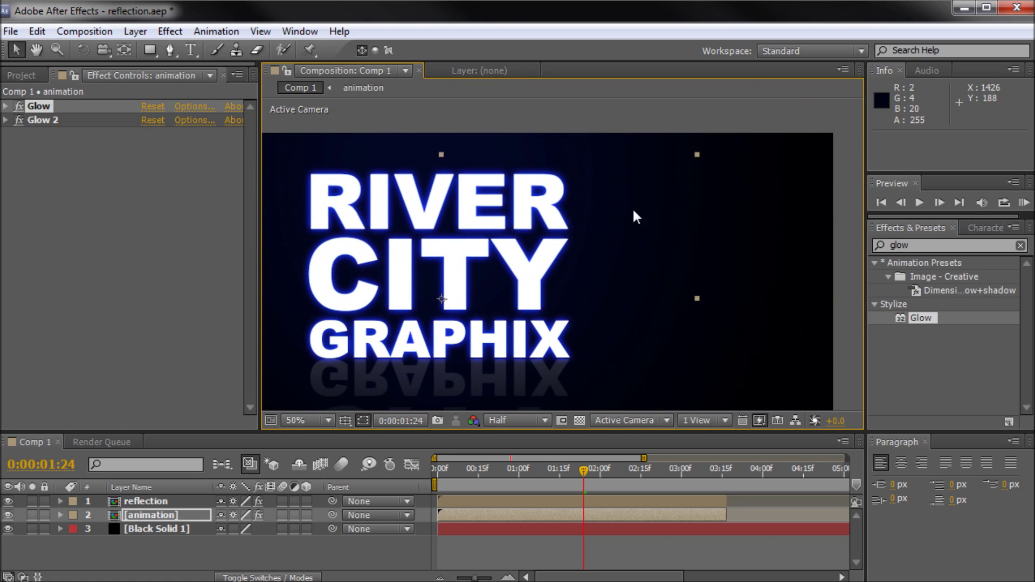
{"action": "key", "text": "v"}
{"action": "key", "text": "period"}
{"action": "key", "text": "period"}
{"action": "key", "text": "comma"}
{"action": "key", "text": "comma"}
{"action": "key", "text": "comma"}
{"action": "key", "text": "period"}
{"action": "key", "text": "h"}
{"action": "left_click_drag", "start_coordinate": [486, 256], "coordinate": [564, 219]}
{"action": "key", "text": "v"}
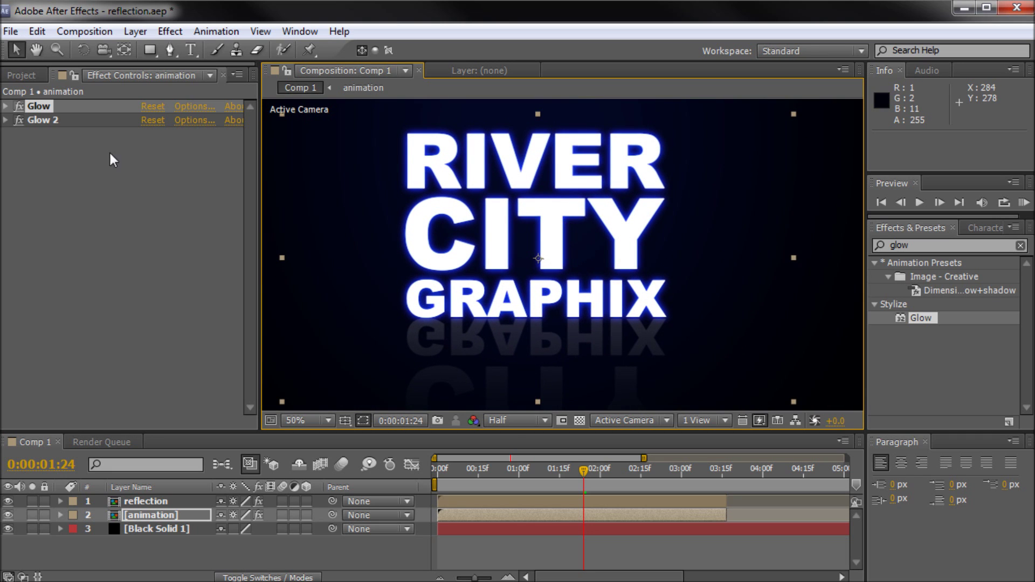
Step: Create a new black solid layer above the reflection and animation layers
{"action": "left_click", "coordinate": [136, 31]}
{"action": "mouse_move", "coordinate": [161, 46]}
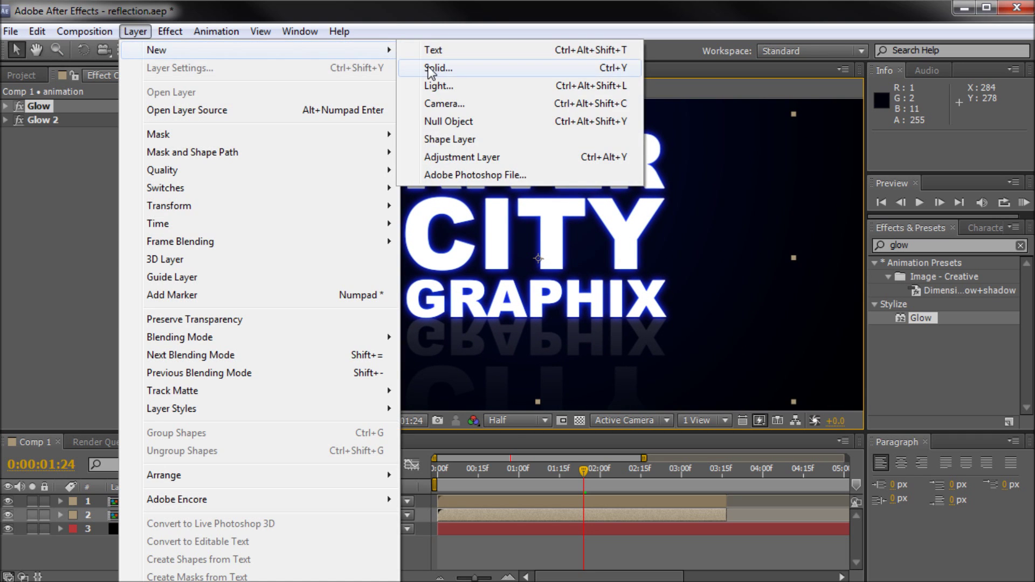
{"action": "left_click", "coordinate": [438, 67]}
{"action": "left_click", "coordinate": [465, 458]}
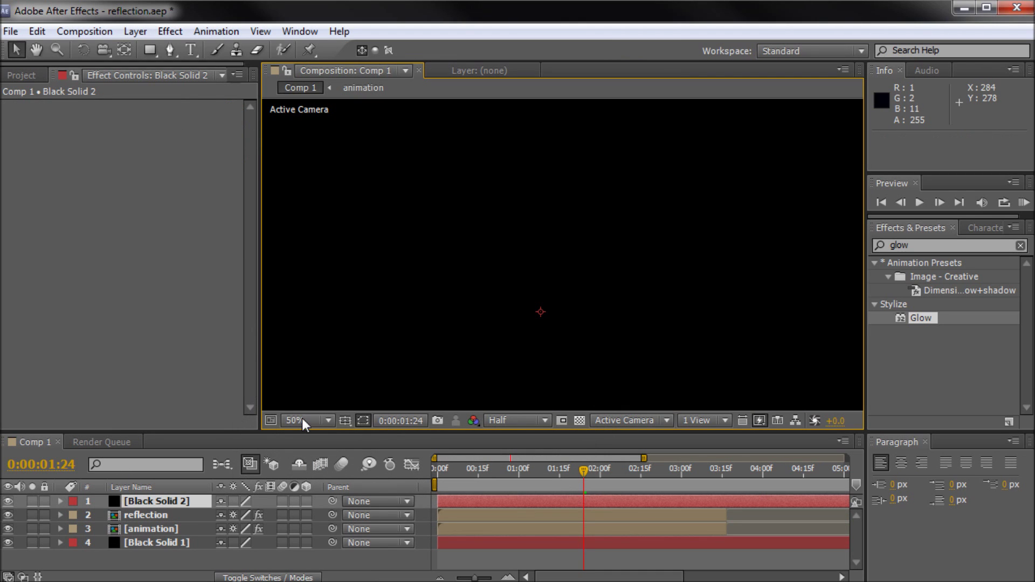
Step: Search the effects for "ramp" and apply the Ramp effect to the new black solid
{"action": "key", "text": "comma"}
{"action": "left_click", "coordinate": [327, 421]}
{"action": "left_click", "coordinate": [321, 435]}
{"action": "left_click", "coordinate": [928, 245]}
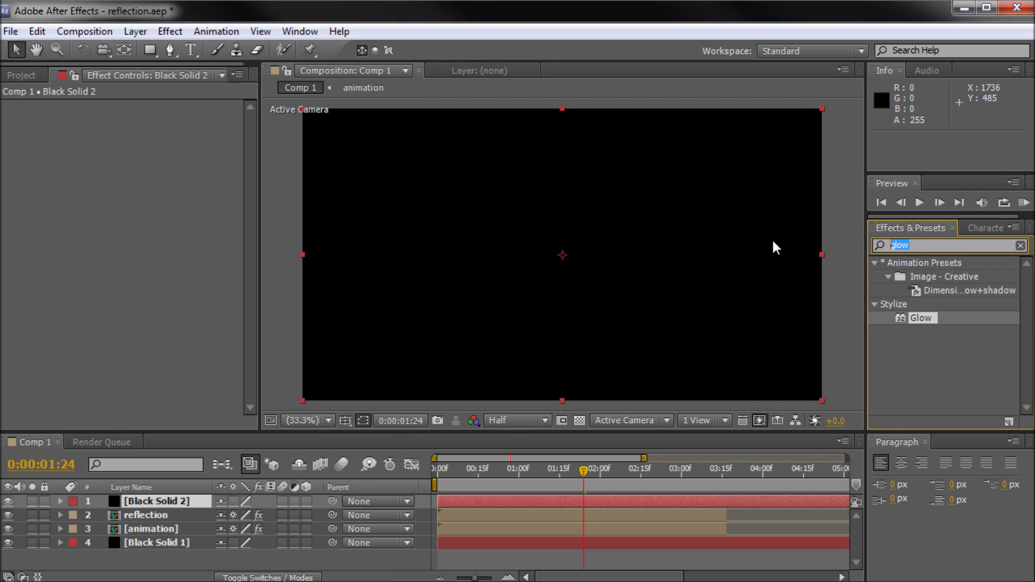
{"action": "type", "text": "r"}
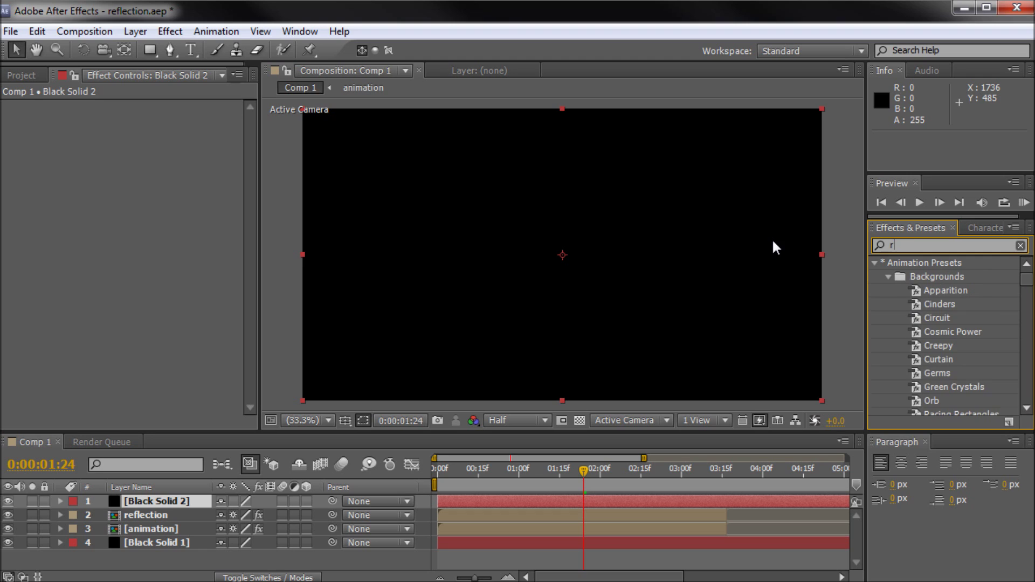
{"action": "type", "text": "amp"}
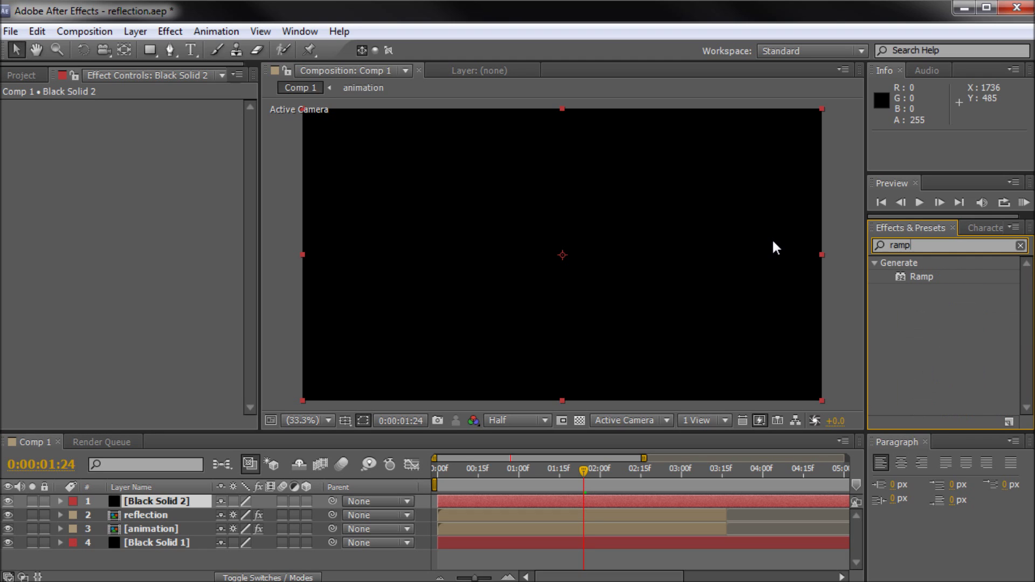
{"action": "left_click", "coordinate": [926, 277]}
{"action": "left_click_drag", "start_coordinate": [927, 277], "coordinate": [143, 502]}
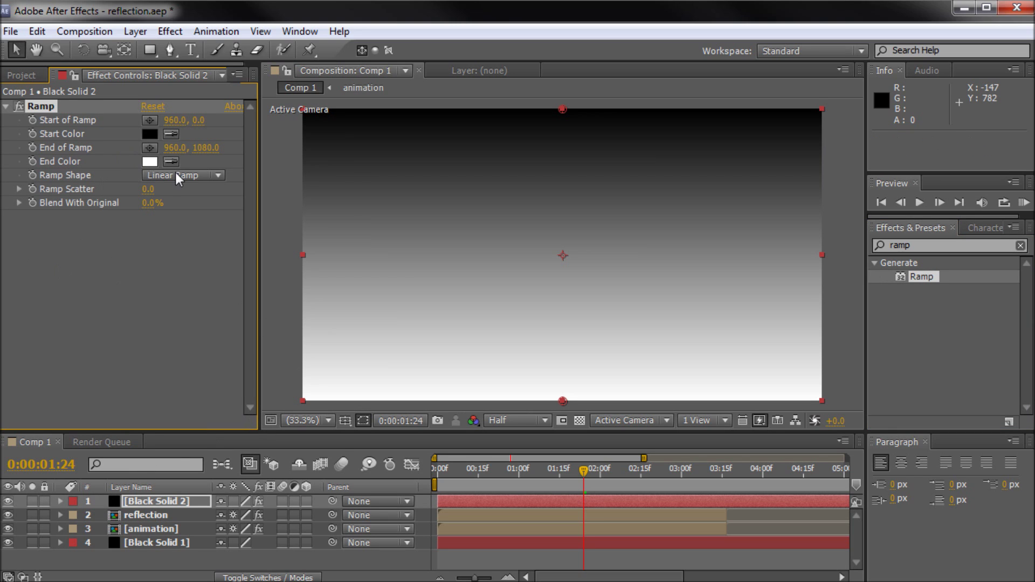
Step: Set the ramp shape to Radial Ramp and its start color to a light blue with a hue of 230°
{"action": "left_click", "coordinate": [169, 176]}
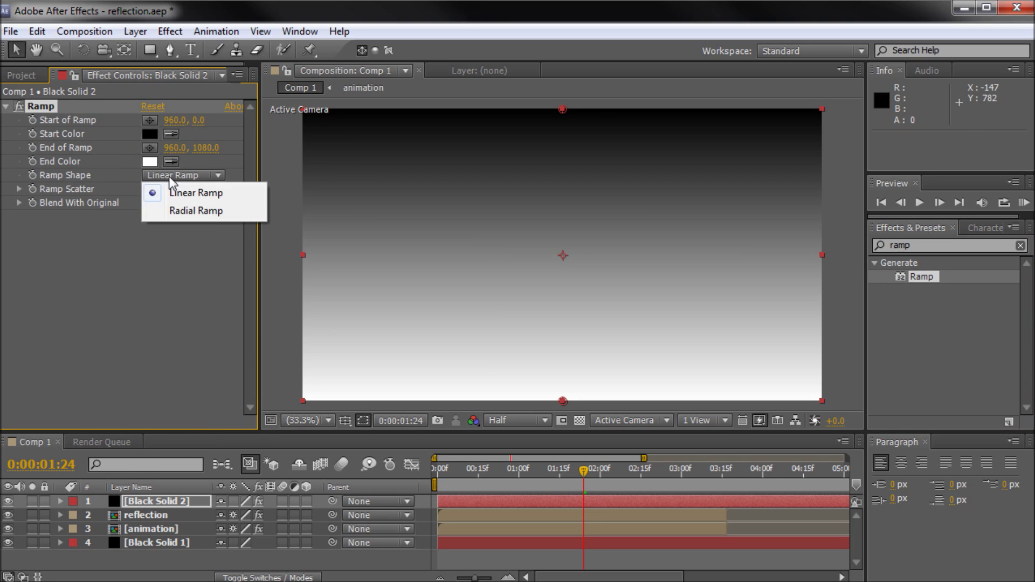
{"action": "left_click", "coordinate": [172, 212]}
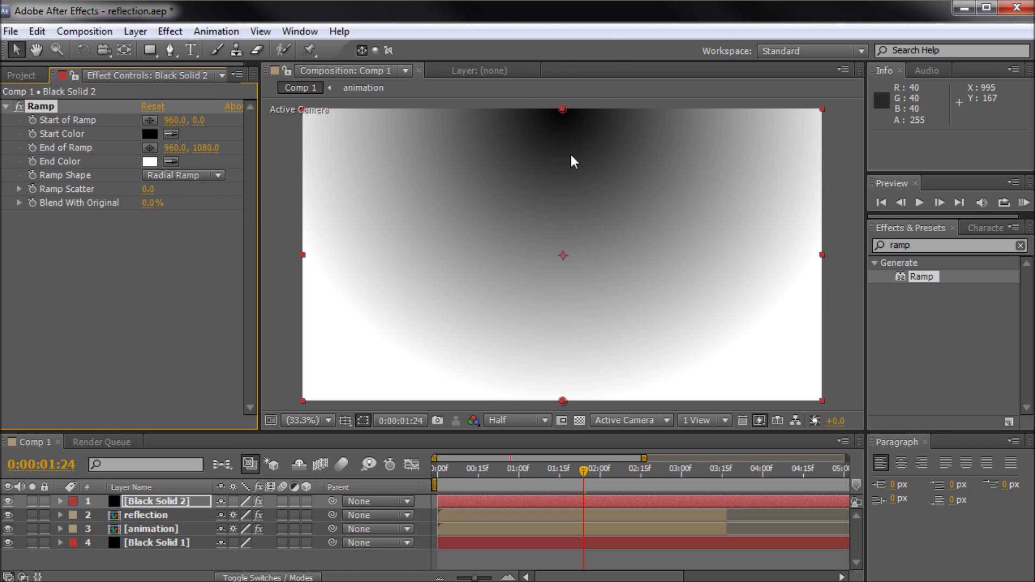
{"action": "left_click", "coordinate": [154, 133]}
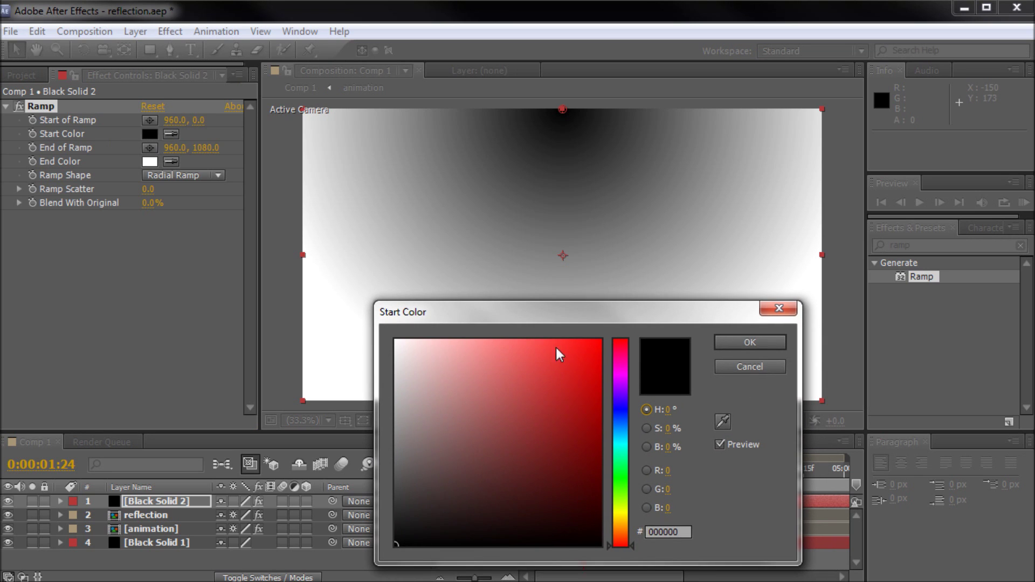
{"action": "left_click", "coordinate": [616, 408]}
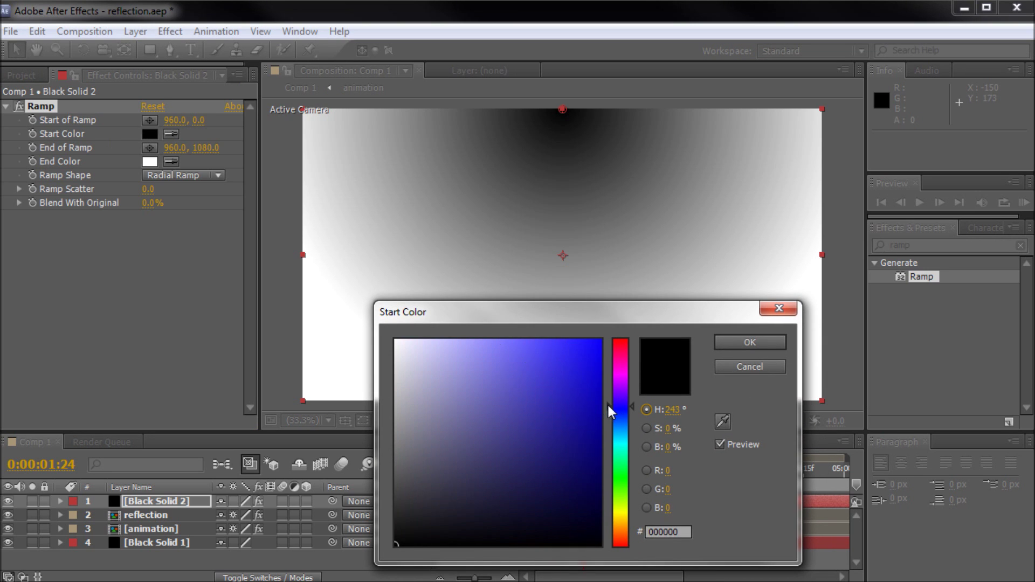
{"action": "left_click_drag", "start_coordinate": [611, 409], "coordinate": [611, 416]}
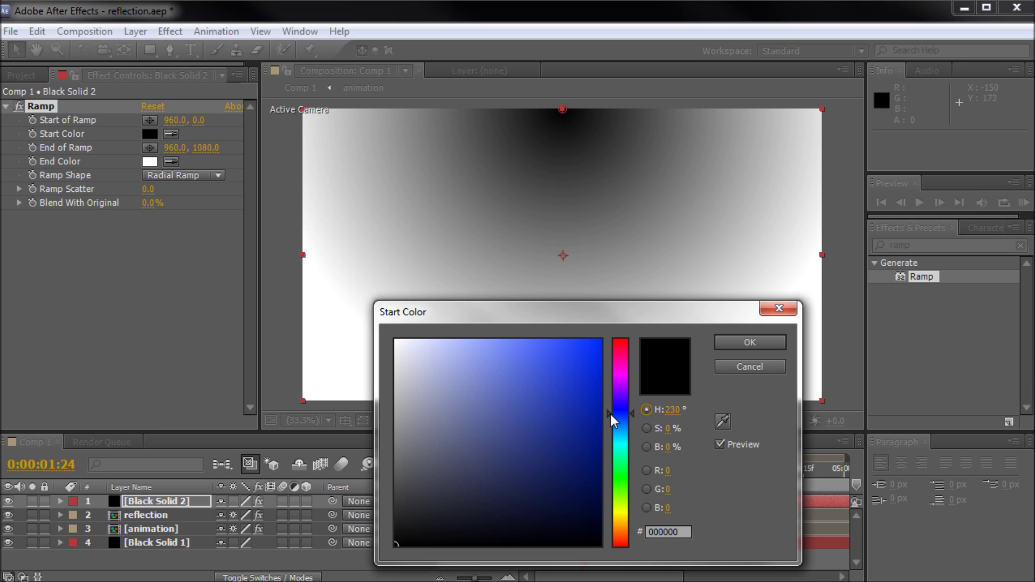
{"action": "left_click_drag", "start_coordinate": [527, 368], "coordinate": [477, 336]}
{"action": "left_click", "coordinate": [717, 343]}
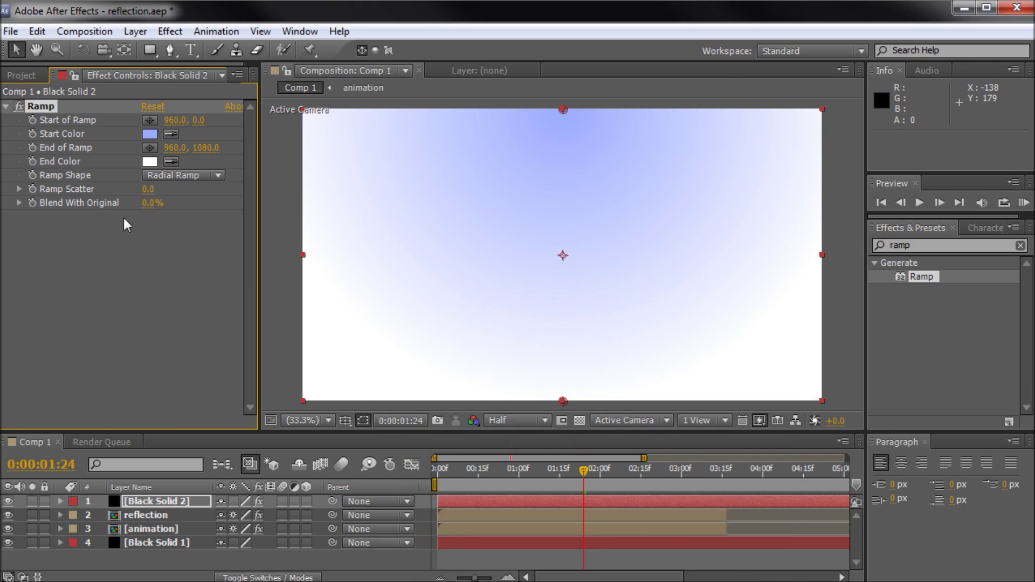
Step: Set the ramp's end color to black (000000)
{"action": "left_click", "coordinate": [149, 161]}
{"action": "left_click_drag", "start_coordinate": [534, 487], "coordinate": [395, 546]}
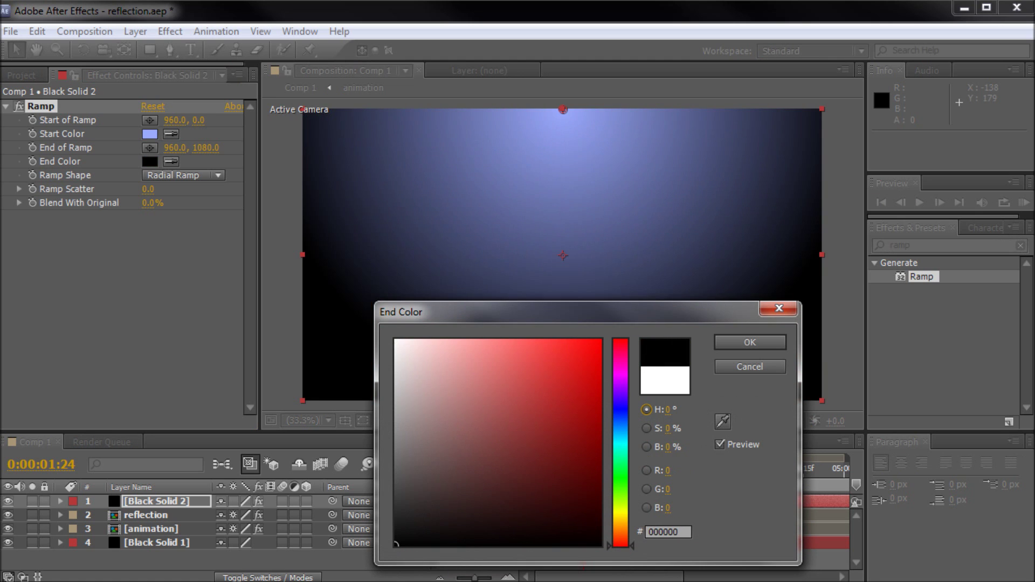
{"action": "left_click", "coordinate": [750, 342]}
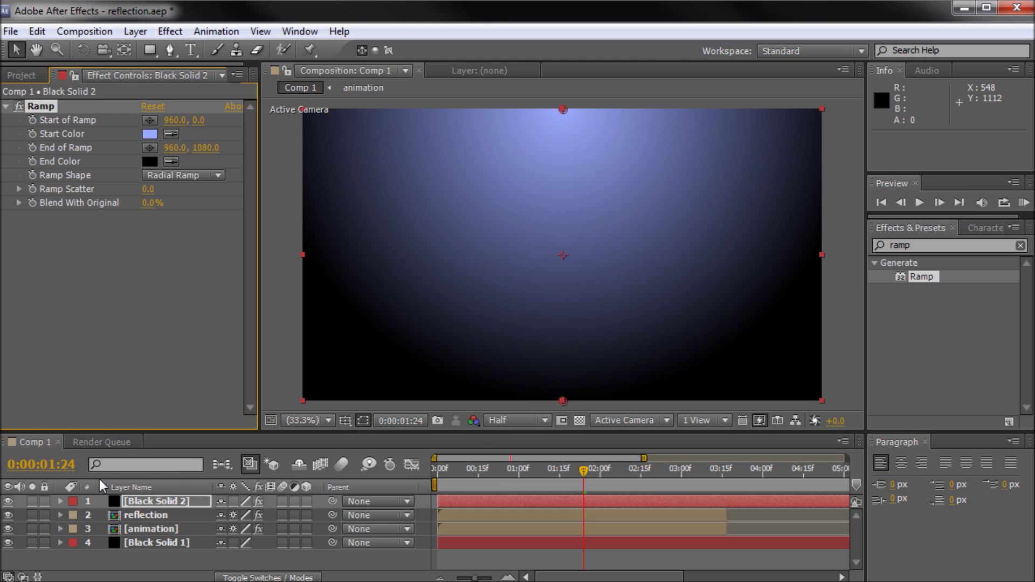
Step: Reveal the ramp solid's opacity and set it to 30%
{"action": "key", "text": "t"}
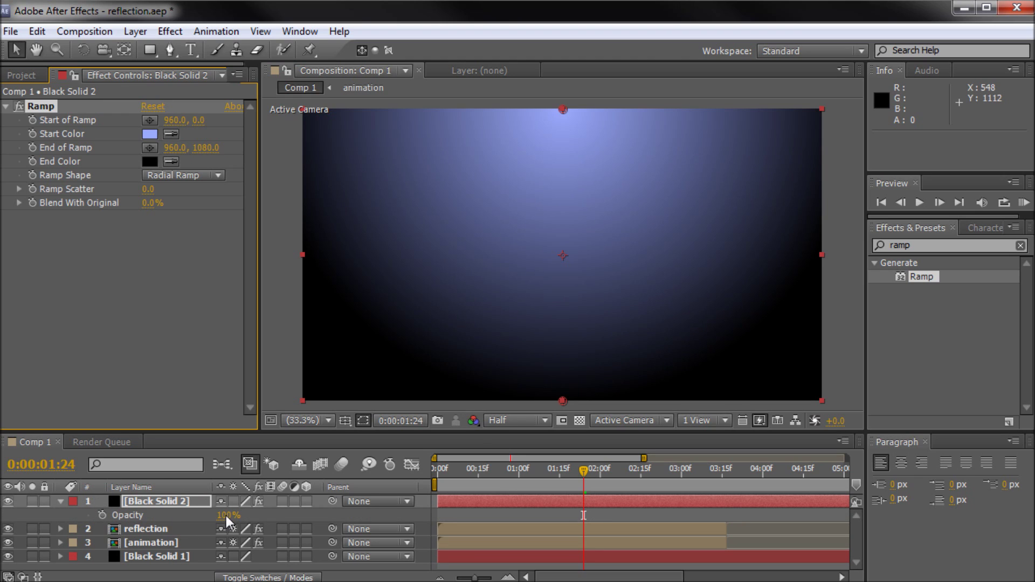
{"action": "left_click_drag", "start_coordinate": [227, 514], "coordinate": [173, 519]}
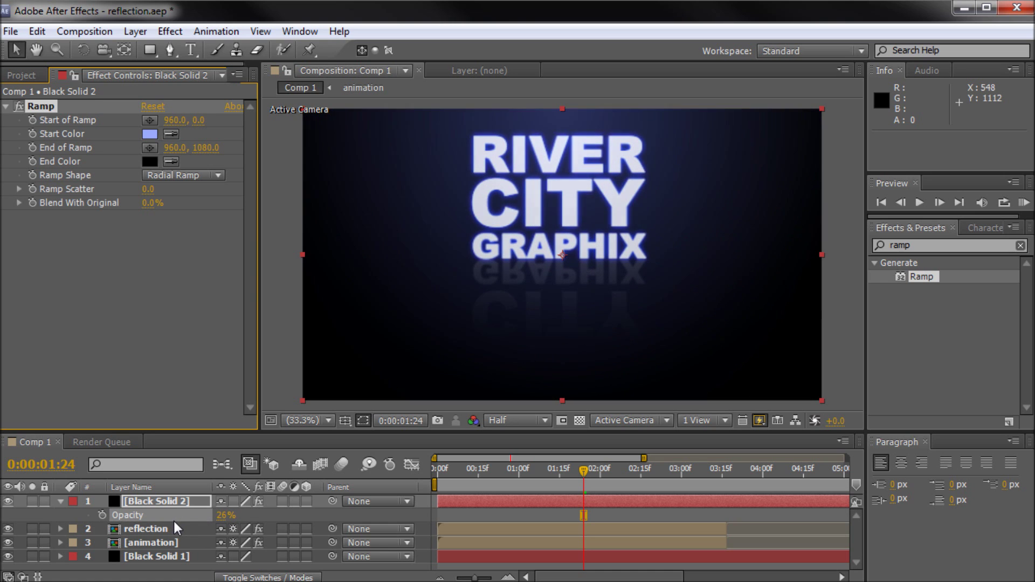
{"action": "left_click_drag", "start_coordinate": [177, 522], "coordinate": [176, 522]}
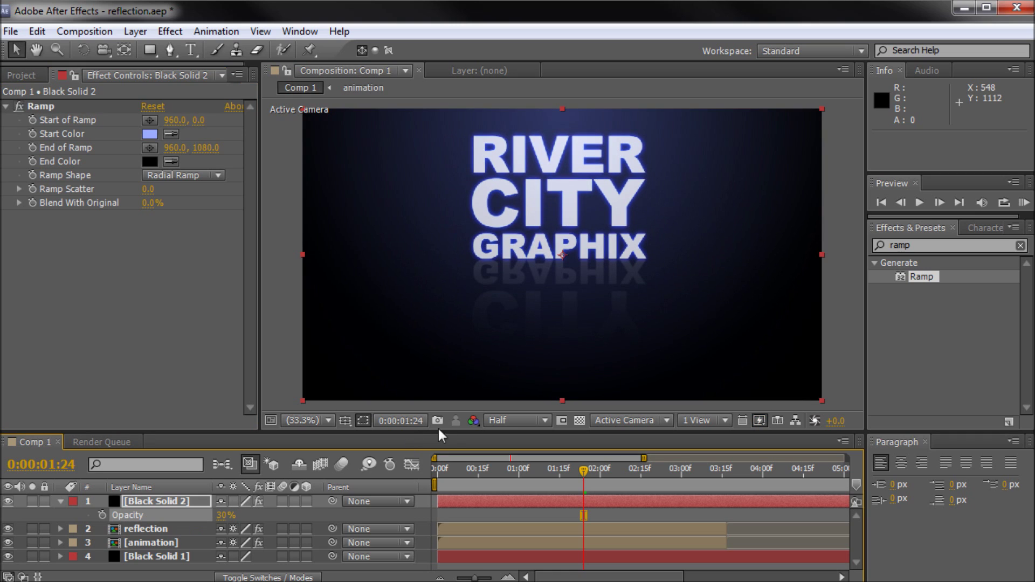
Step: Stretch the ramp solid horizontally to a scale of 140%, 100% so it extends past both sides of the frame
{"action": "left_click", "coordinate": [301, 241]}
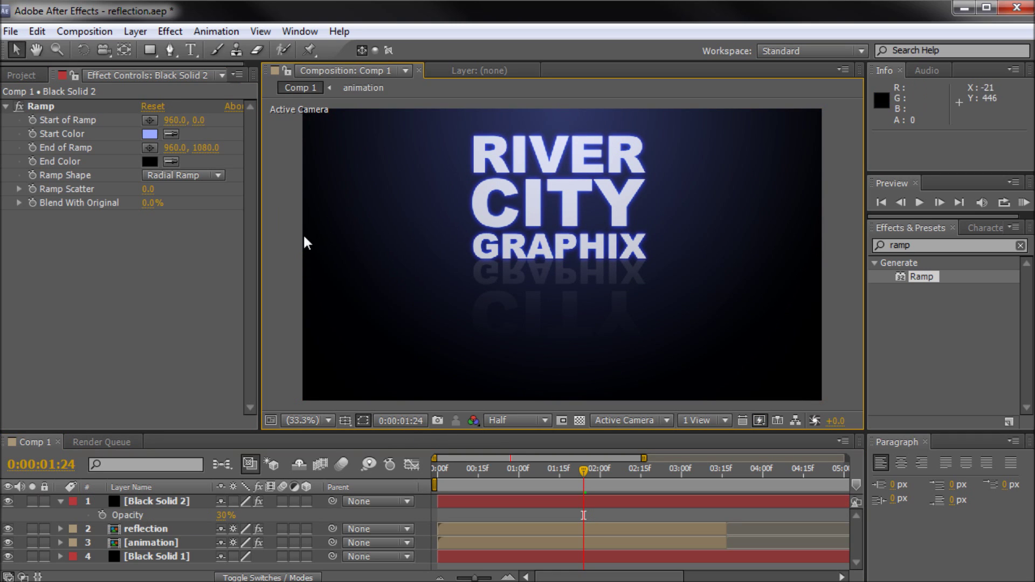
{"action": "left_click", "coordinate": [151, 502]}
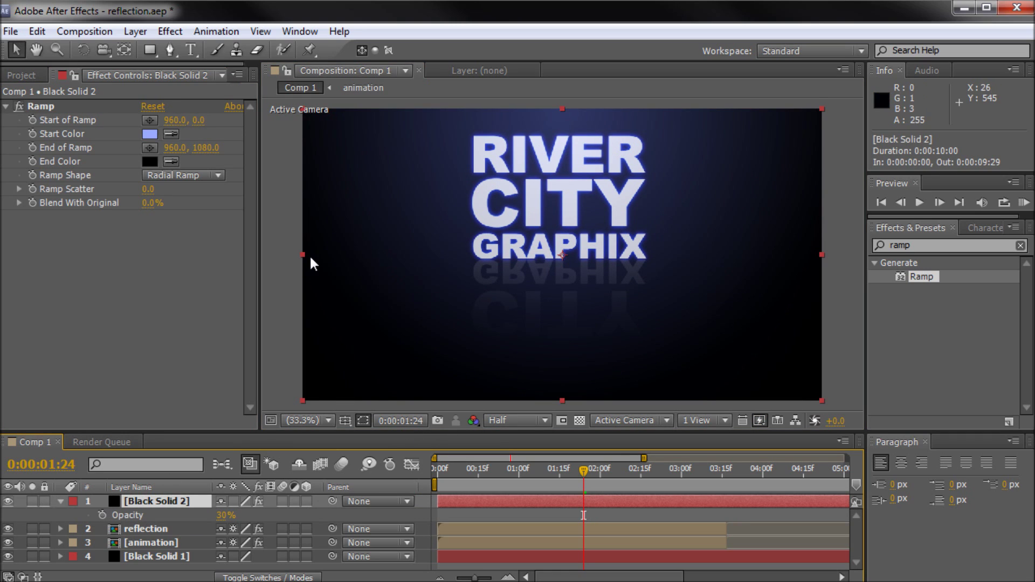
{"action": "left_click_drag", "start_coordinate": [301, 256], "coordinate": [243, 251]}
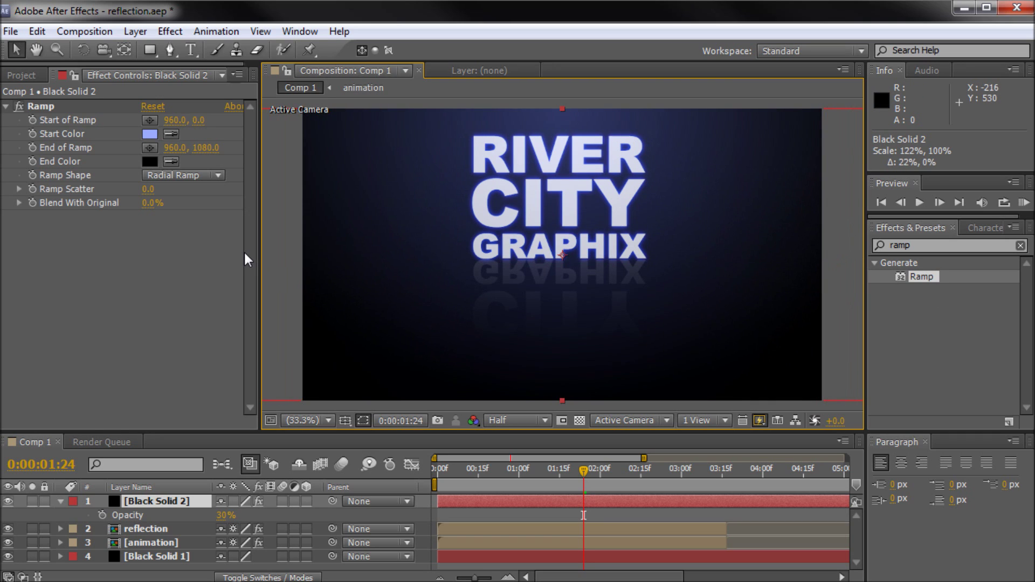
{"action": "key", "text": "comma"}
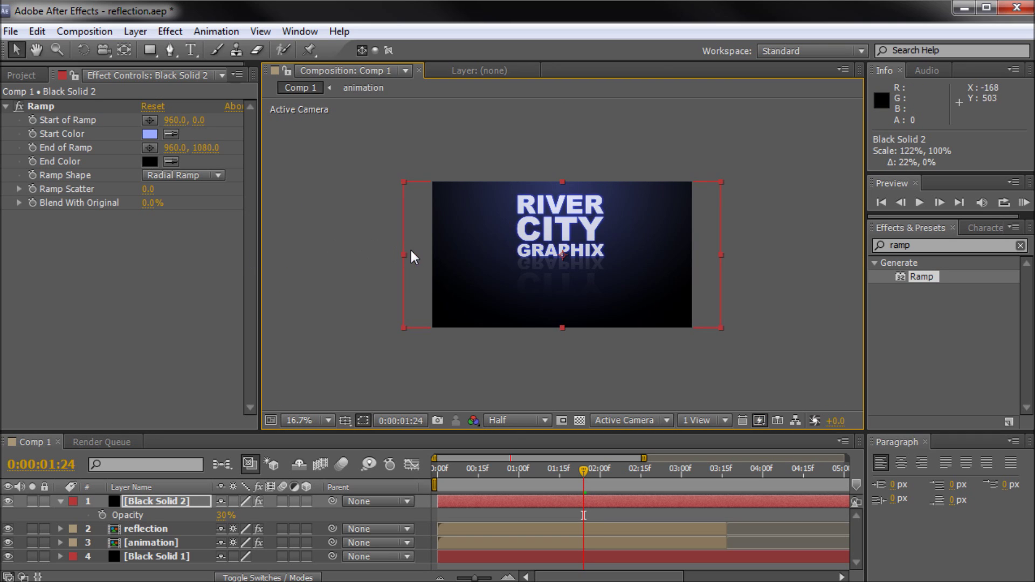
{"action": "left_click_drag", "start_coordinate": [402, 251], "coordinate": [381, 254]}
{"action": "key", "text": "period"}
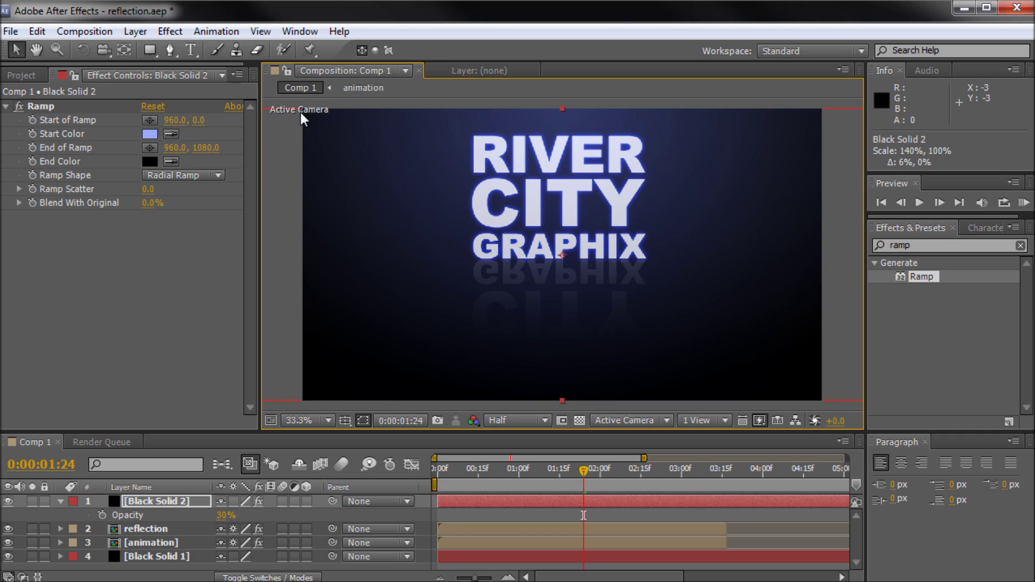
Step: Move the ramp solid below the animation layer, just above the original black solid, and set its opacity to 27%
{"action": "left_click", "coordinate": [150, 500]}
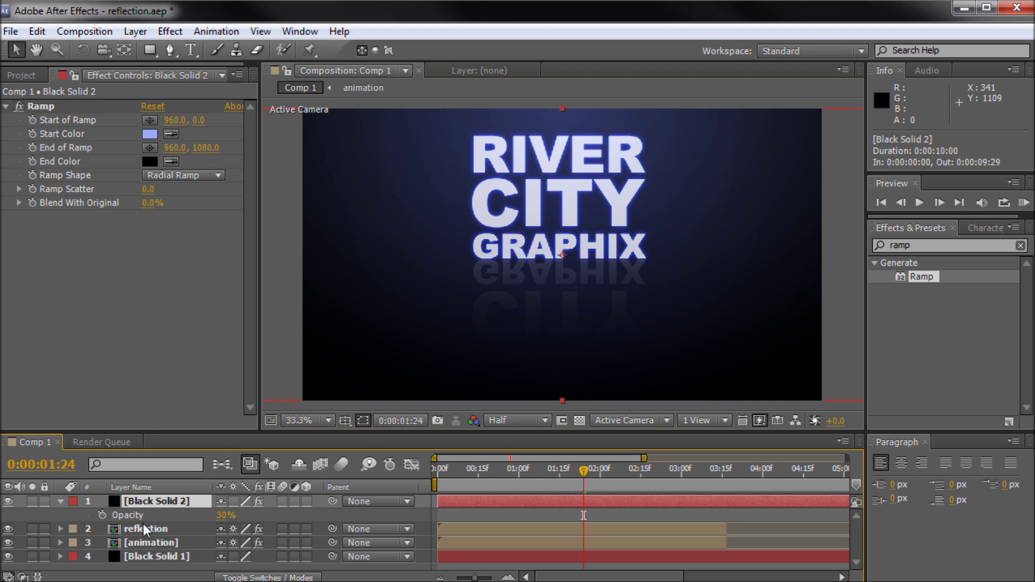
{"action": "left_click_drag", "start_coordinate": [144, 514], "coordinate": [141, 549]}
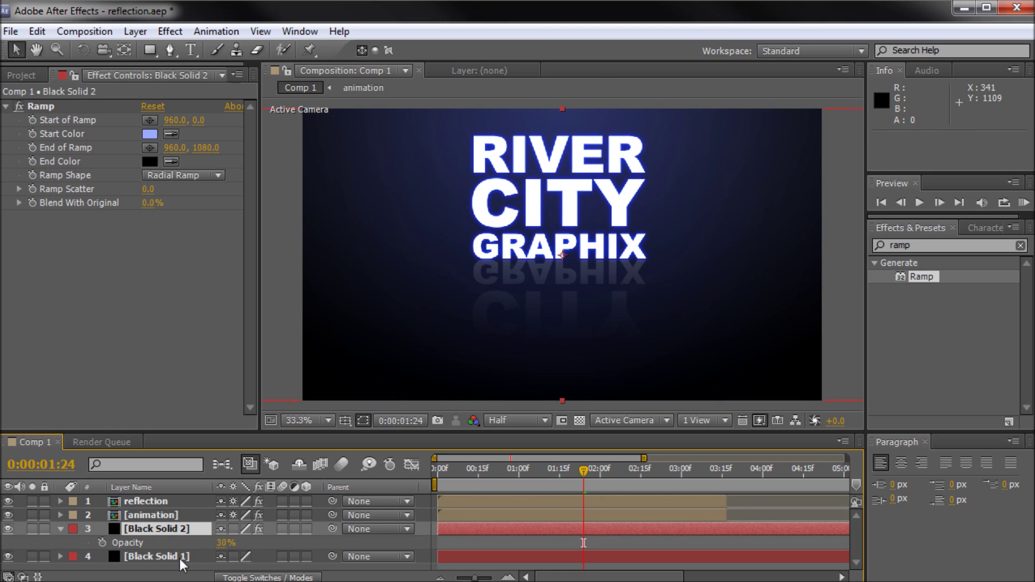
{"action": "left_click", "coordinate": [147, 557]}
{"action": "left_click", "coordinate": [129, 530]}
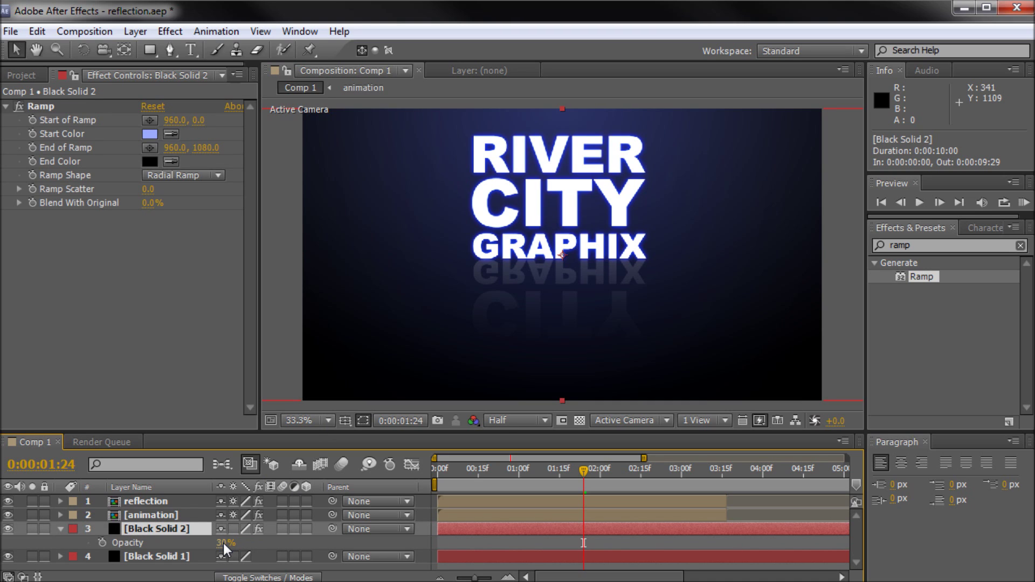
{"action": "left_click_drag", "start_coordinate": [221, 542], "coordinate": [221, 543]}
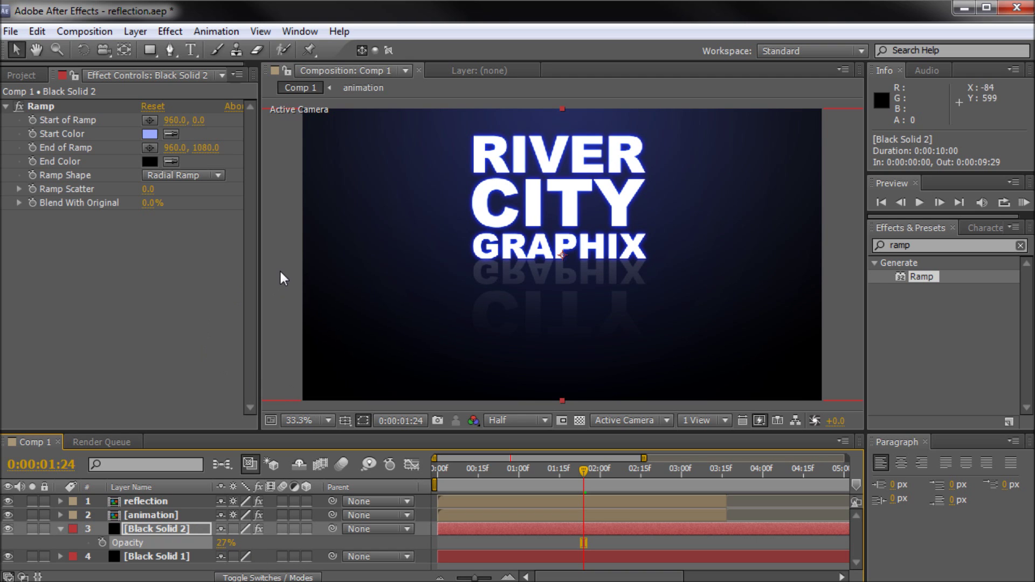
Step: Check the text, glow, reflection and ramp background at several zoom levels and scrub the animation between 0:00:01:22 and 0:00:02:20
{"action": "scroll", "coordinate": [610, 231], "scroll_direction": "up", "scroll_amount": 1}
{"action": "scroll", "coordinate": [574, 216], "scroll_direction": "down", "scroll_amount": 2}
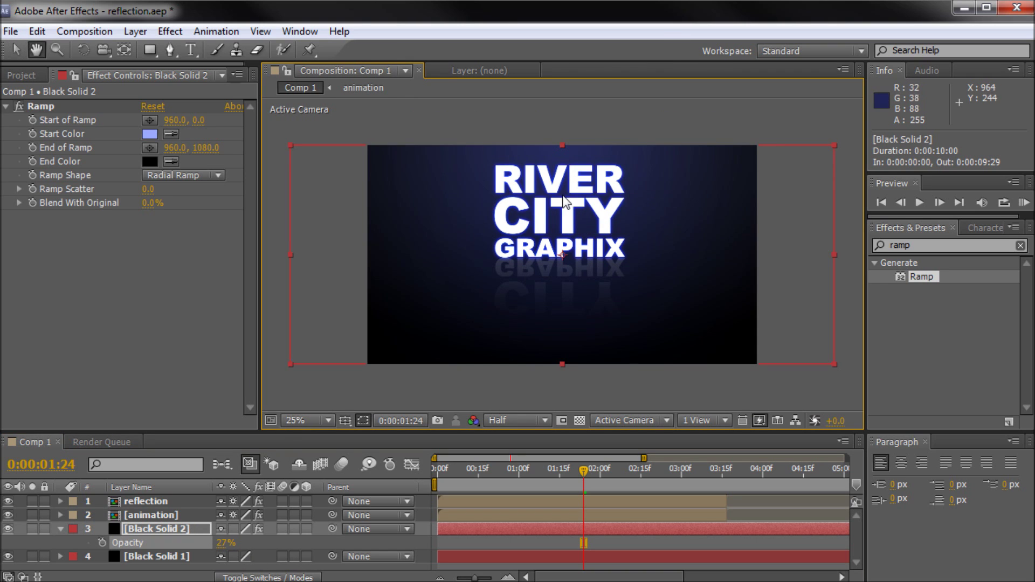
{"action": "scroll", "coordinate": [552, 242], "scroll_direction": "up", "scroll_amount": 2}
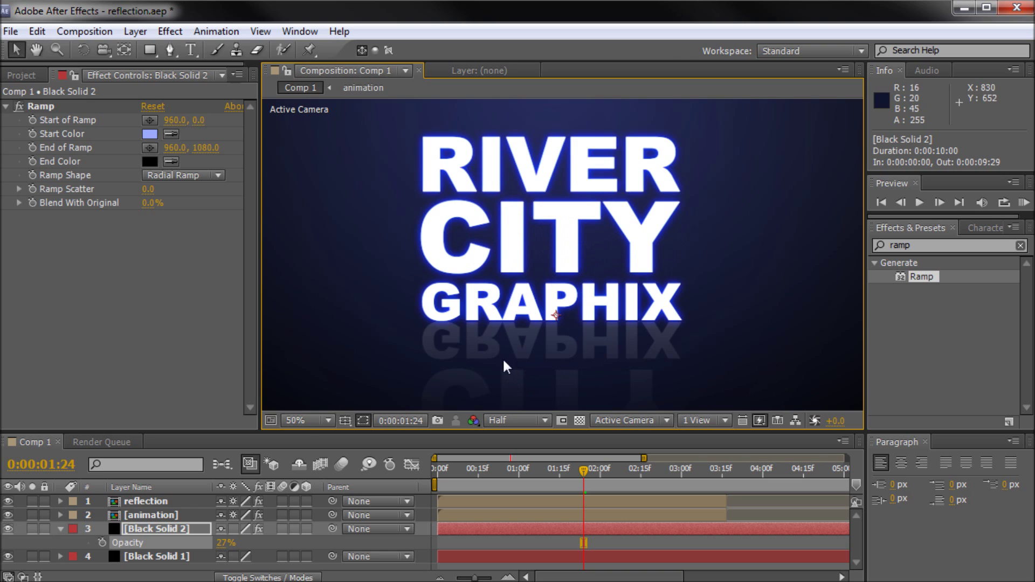
{"action": "scroll", "coordinate": [511, 323], "scroll_direction": "down", "scroll_amount": 2}
{"action": "key", "text": "h"}
{"action": "key", "text": "v"}
{"action": "left_click_drag", "start_coordinate": [581, 469], "coordinate": [653, 506]}
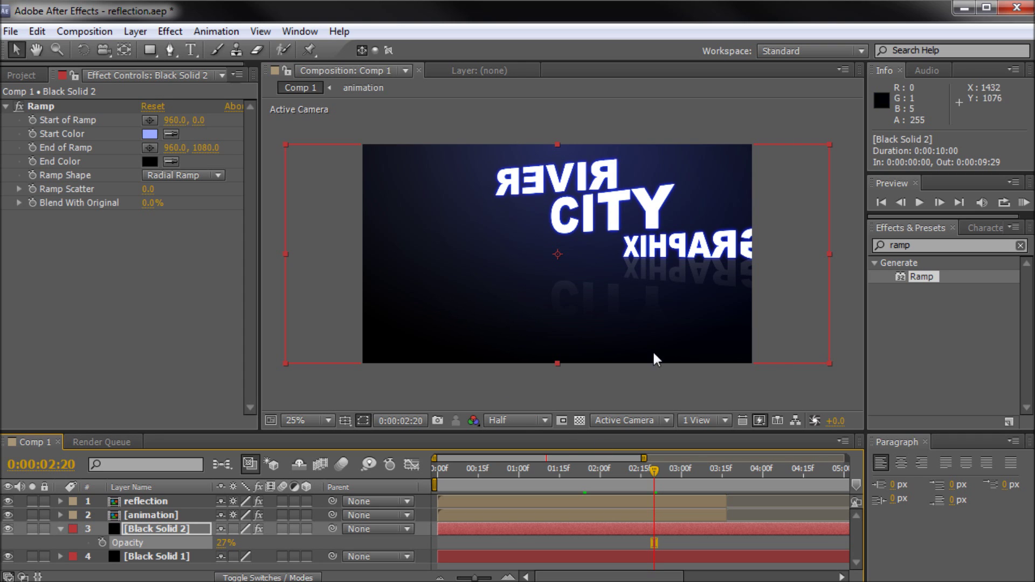
{"action": "left_click", "coordinate": [650, 472]}
{"action": "mouse_move", "coordinate": [648, 470]}
{"action": "left_mouse_down"}
{"action": "mouse_move", "coordinate": [614, 475]}
{"action": "mouse_move", "coordinate": [650, 476]}
{"action": "left_mouse_up"}
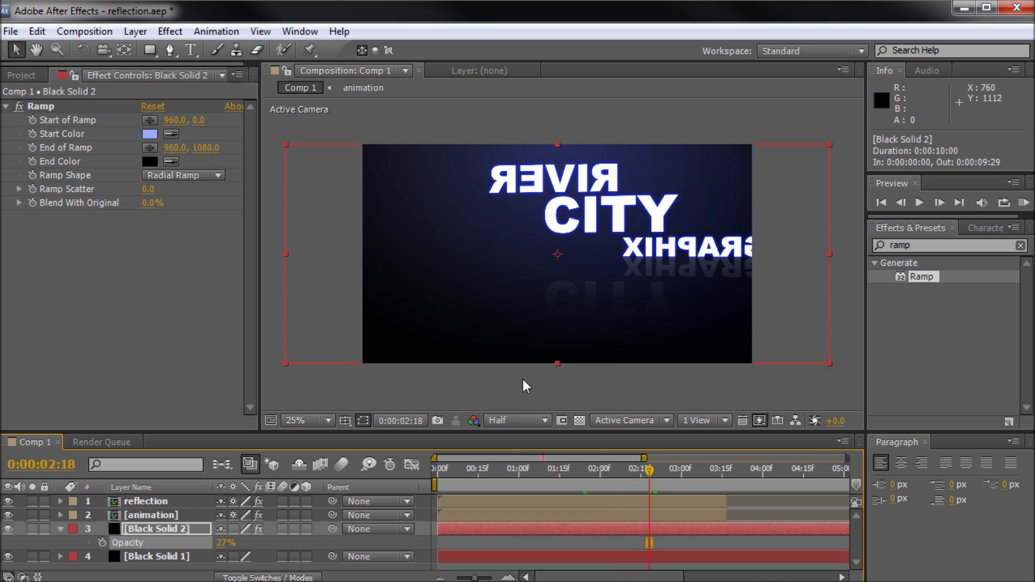
{"action": "left_click_drag", "start_coordinate": [649, 471], "coordinate": [578, 484]}
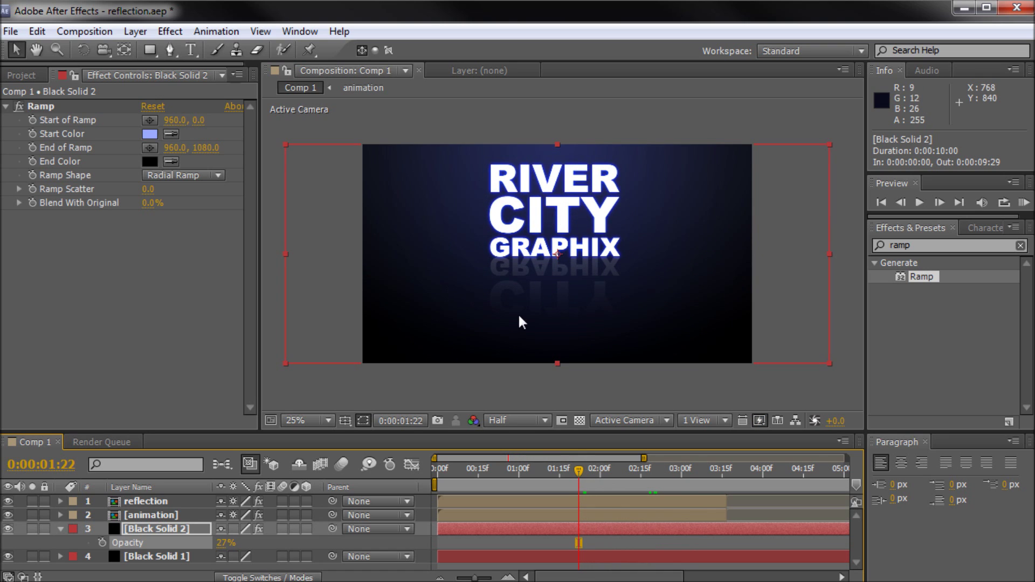
Step: Examine the glowing text, its reflection and the background up close at 50% zoom with the ramp solid deselected
{"action": "key", "text": "period"}
{"action": "key", "text": "period"}
{"action": "key", "text": "comma"}
{"action": "key", "text": "comma"}
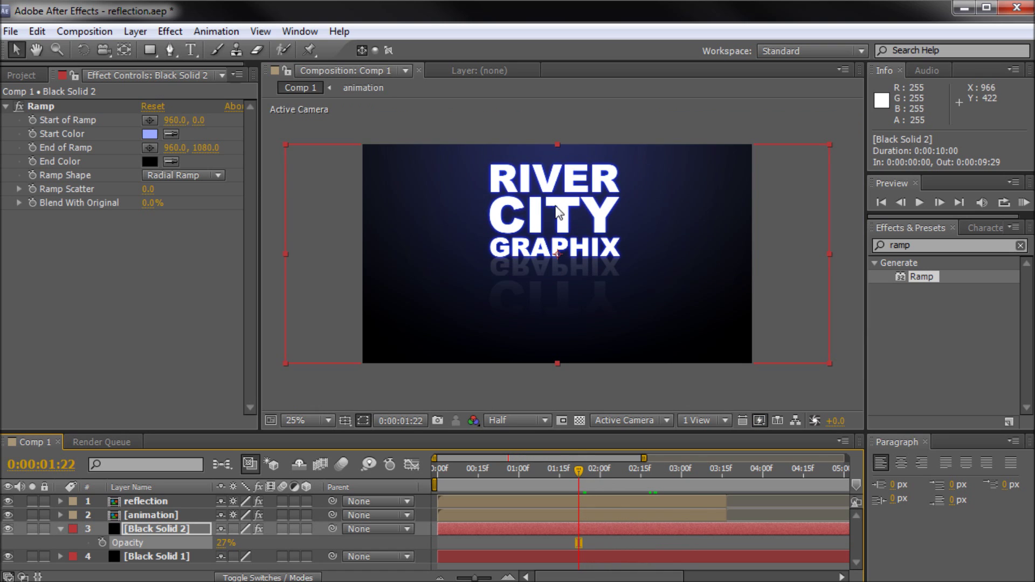
{"action": "key", "text": "period"}
{"action": "key", "text": "period"}
{"action": "key", "text": "h"}
{"action": "left_click_drag", "start_coordinate": [512, 196], "coordinate": [511, 248]}
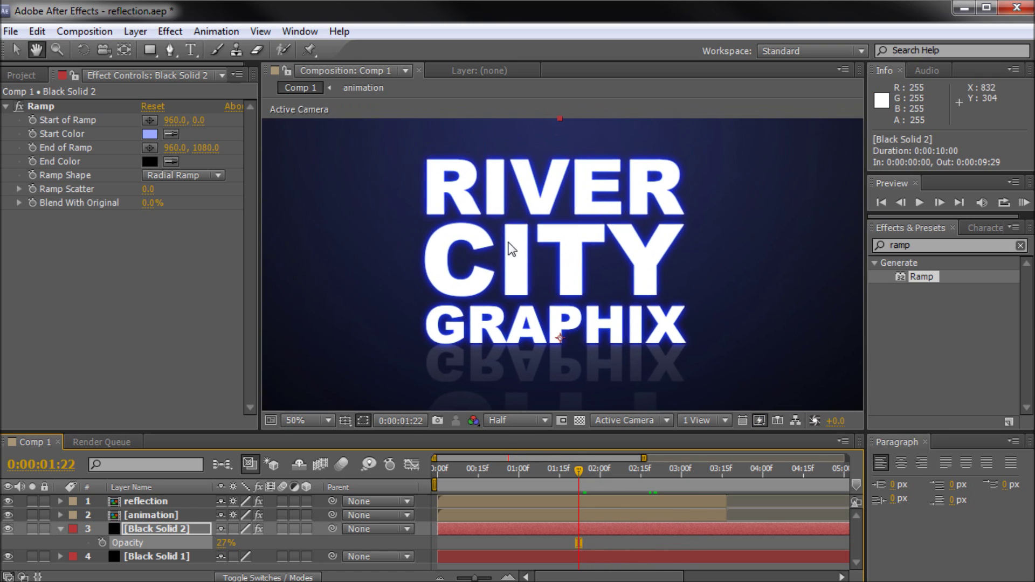
{"action": "key", "text": "v"}
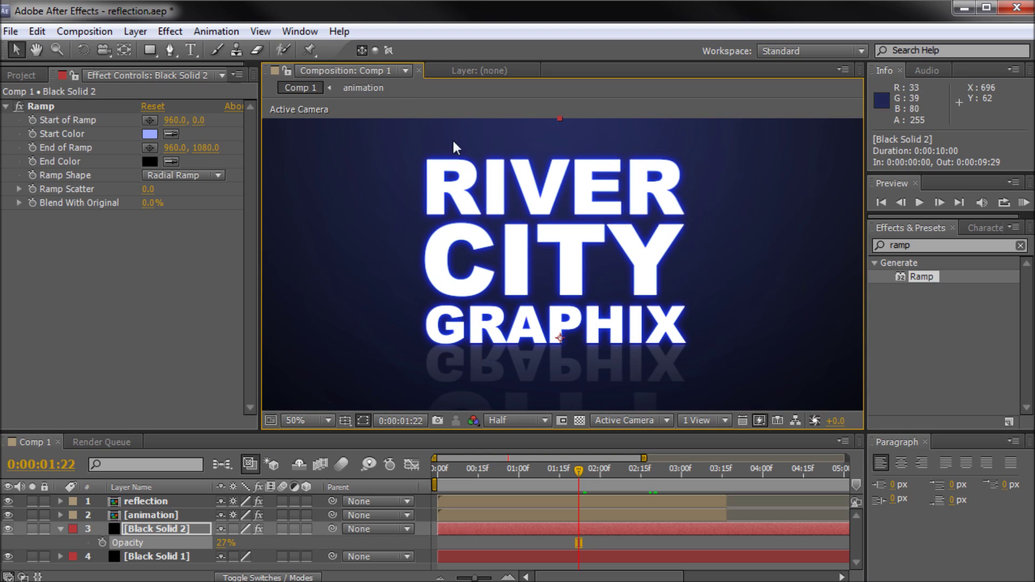
{"action": "left_click", "coordinate": [451, 109]}
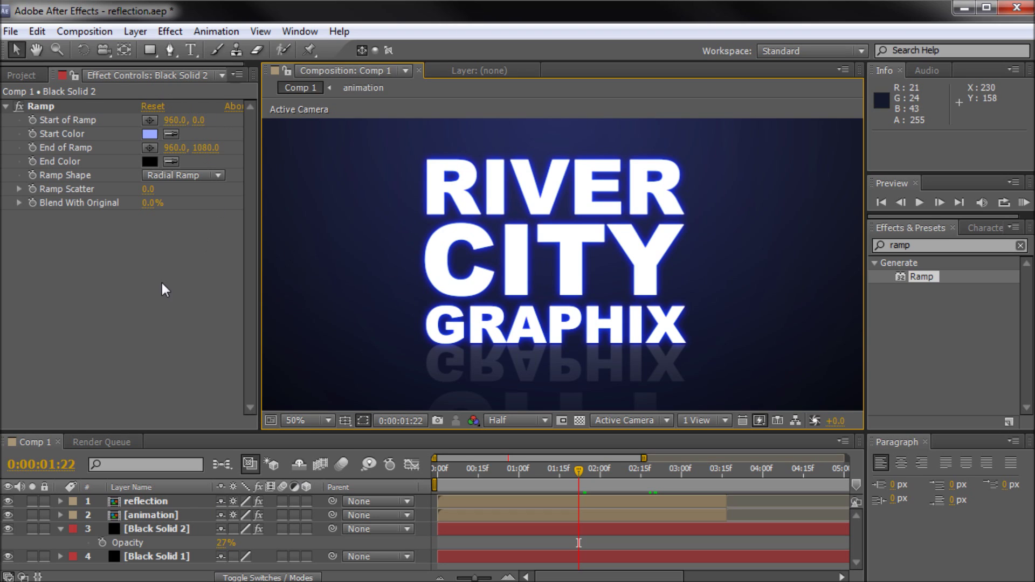
Step: Add a new adjustment layer above the reflection layer
{"action": "left_click", "coordinate": [170, 503]}
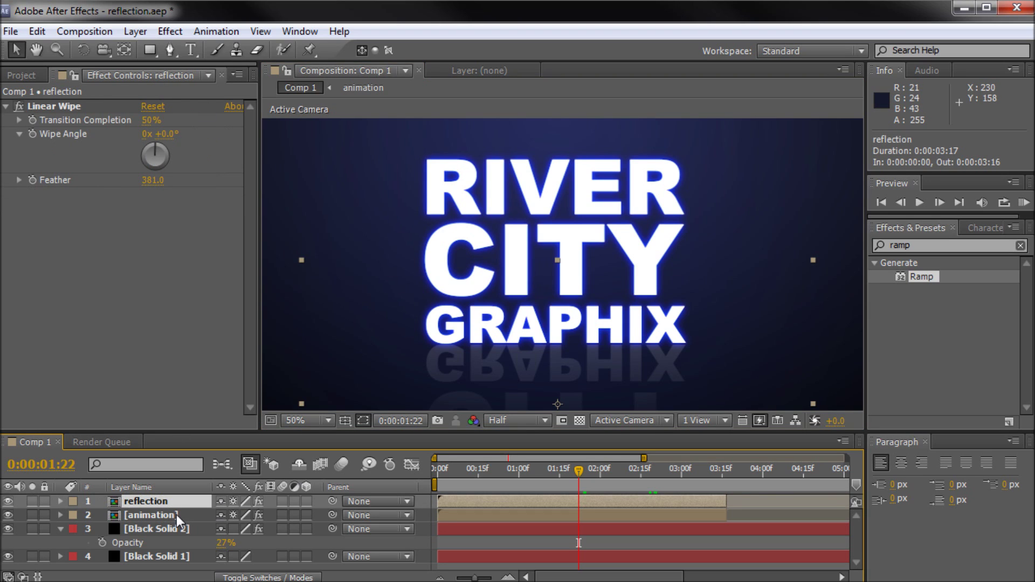
{"action": "left_click", "coordinate": [134, 32]}
{"action": "mouse_move", "coordinate": [164, 50]}
{"action": "left_click", "coordinate": [433, 163]}
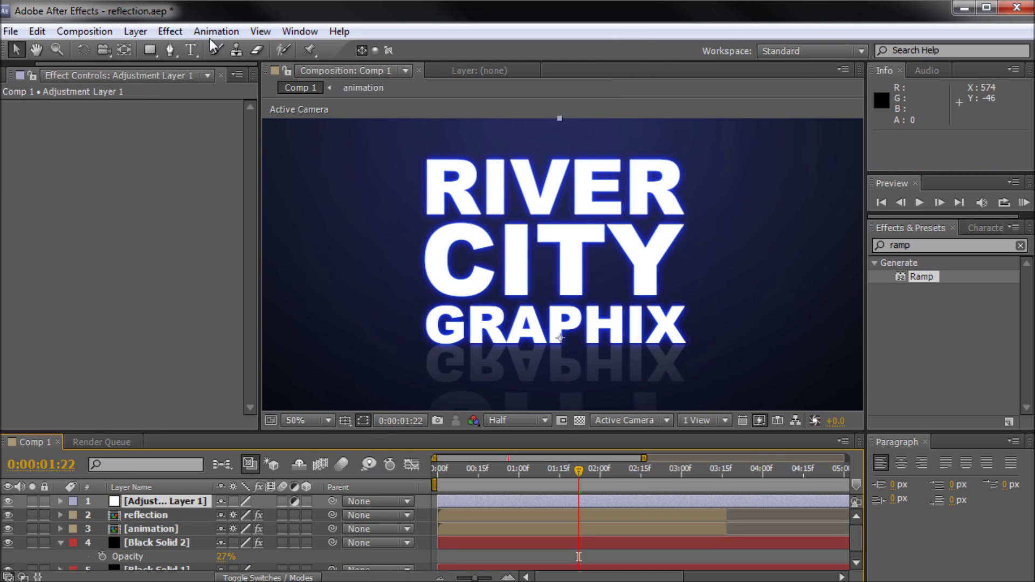
Step: Apply the Lens Flare effect to the adjustment layer and move the flare centre beside the text, at about 460, 292
{"action": "left_click", "coordinate": [170, 31]}
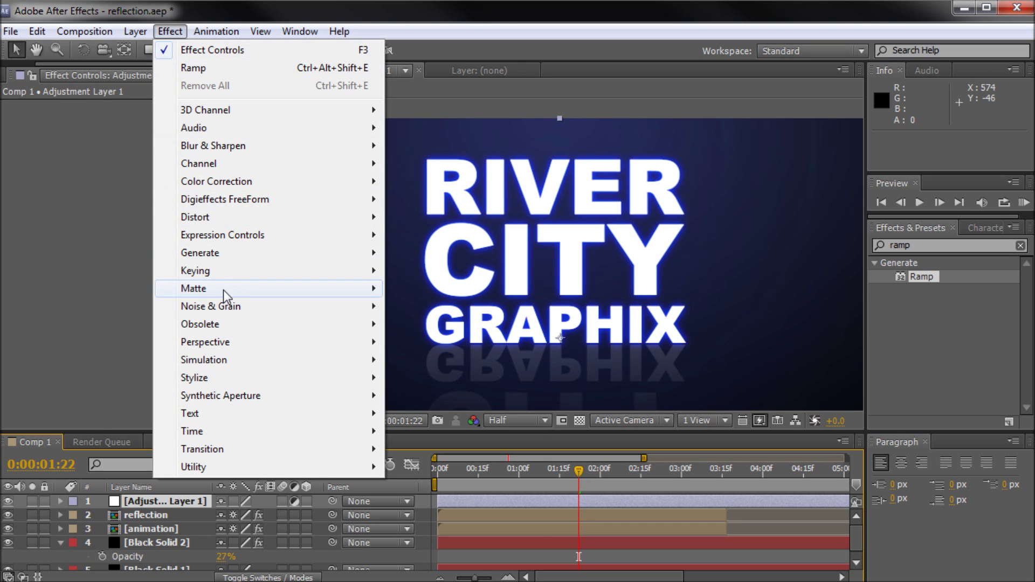
{"action": "mouse_move", "coordinate": [321, 254]}
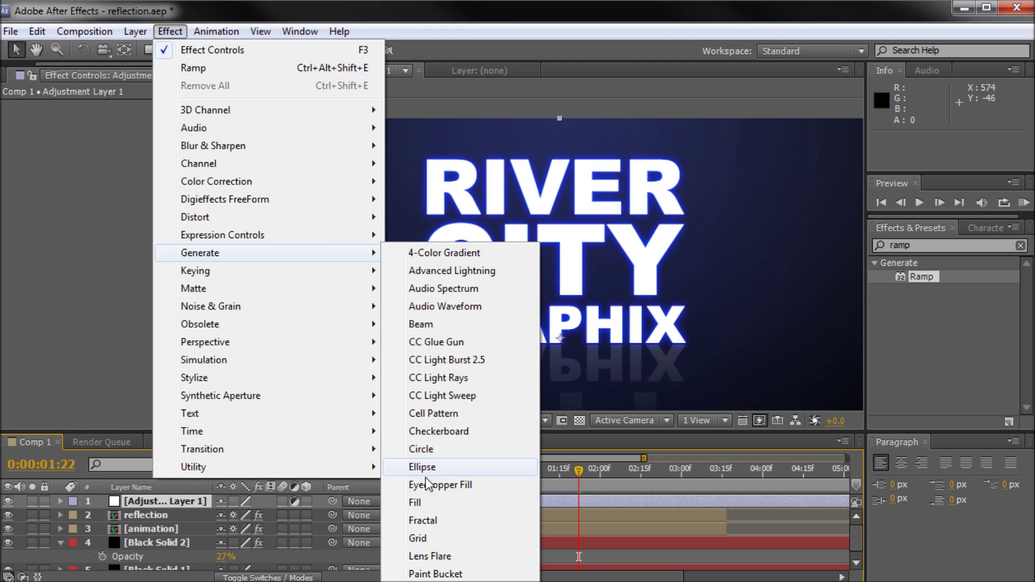
{"action": "left_click", "coordinate": [427, 556]}
{"action": "key", "text": "comma"}
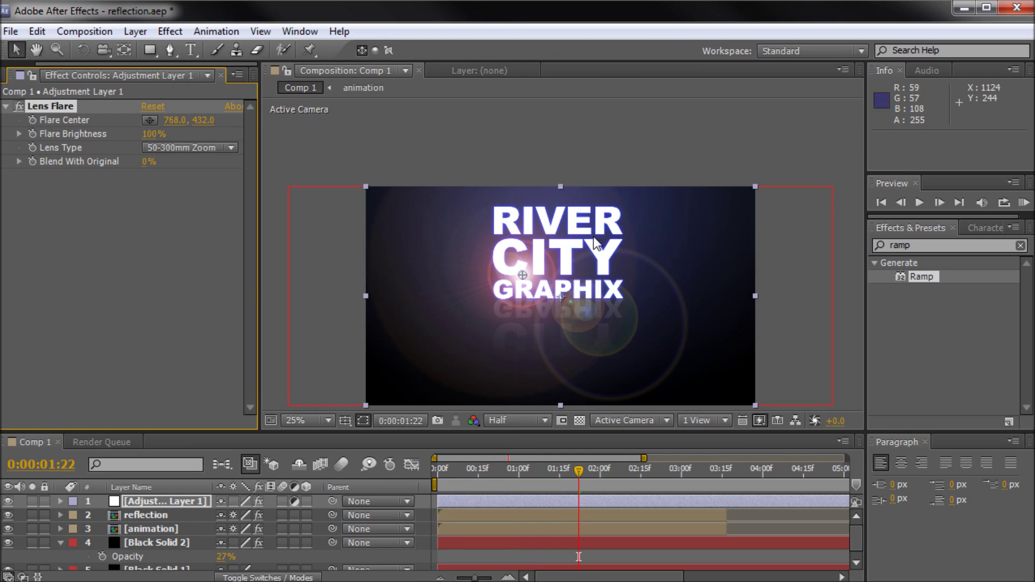
{"action": "left_click_drag", "start_coordinate": [522, 276], "coordinate": [460, 247]}
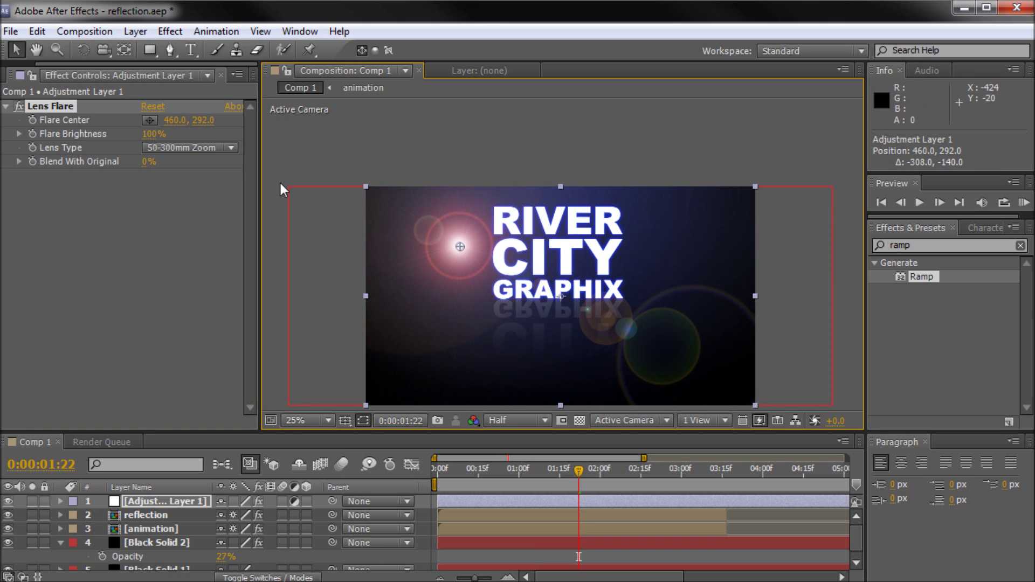
Step: Compare the 105mm Prime and 35mm Prime lens types for the flare and settle on 105mm Prime
{"action": "left_click", "coordinate": [188, 148]}
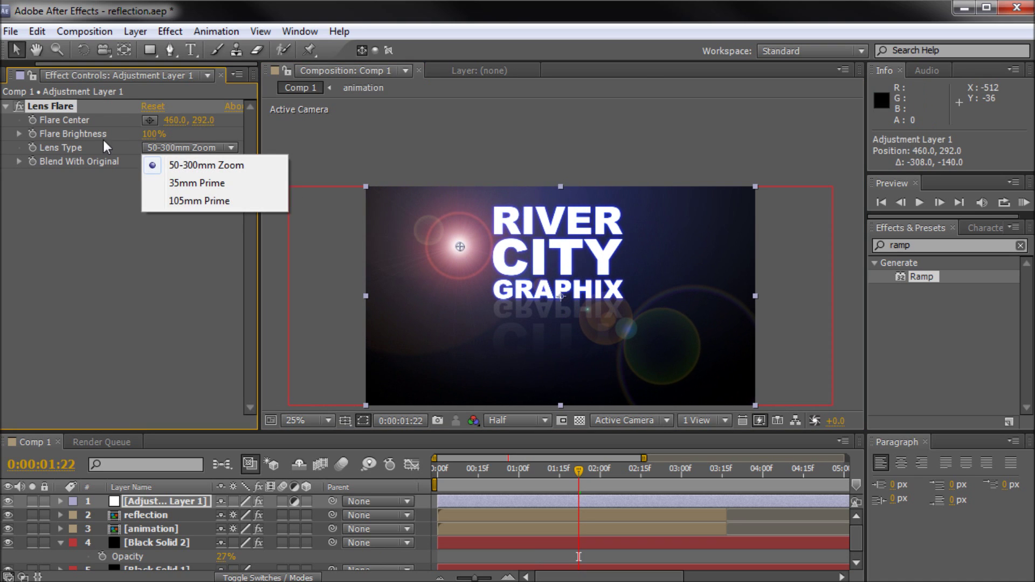
{"action": "left_click", "coordinate": [176, 202]}
{"action": "left_click", "coordinate": [164, 148]}
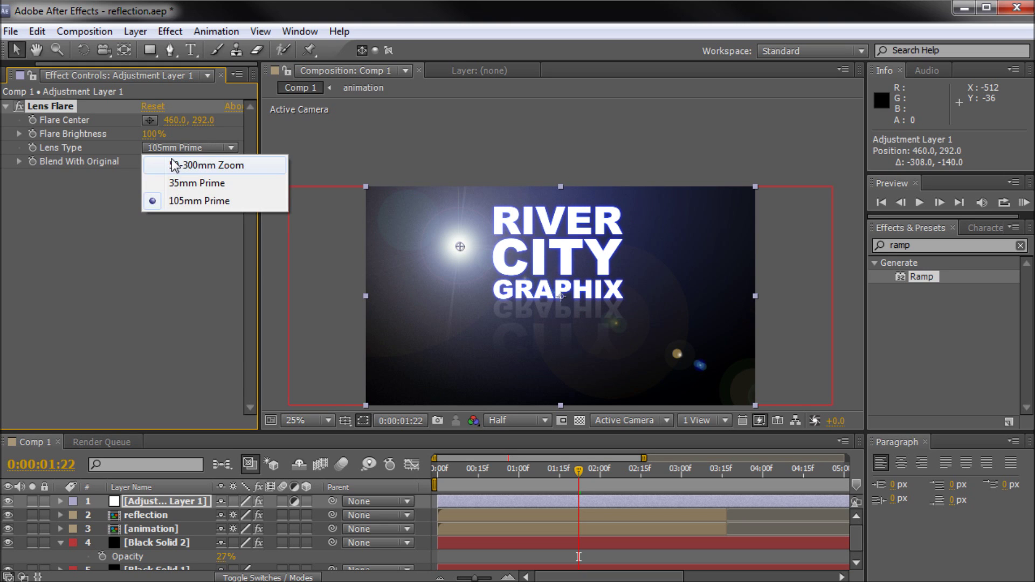
{"action": "left_click", "coordinate": [173, 183]}
{"action": "left_click", "coordinate": [171, 149]}
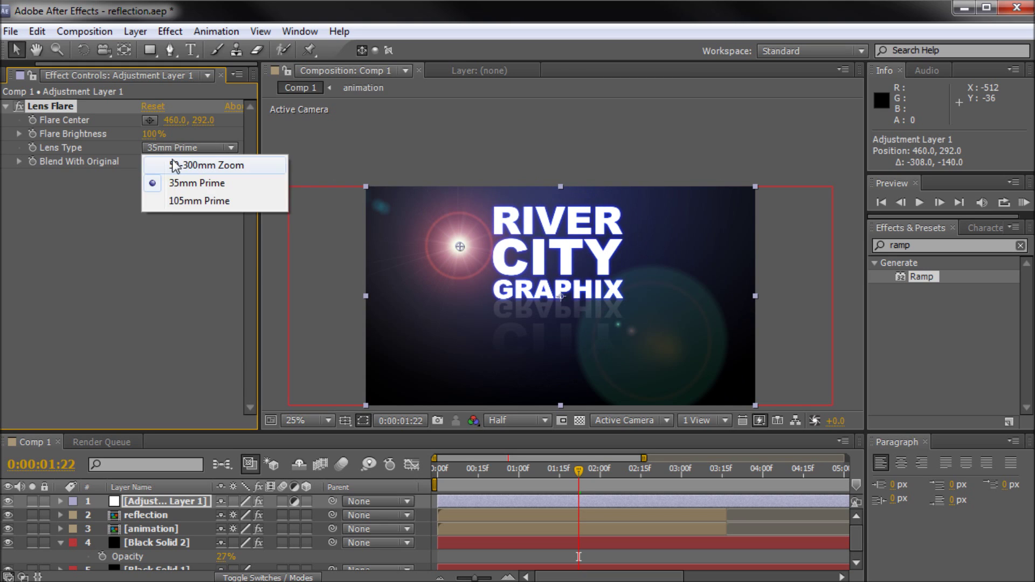
{"action": "left_click", "coordinate": [175, 200]}
Step: Move the flare centre to the upper-left corner of the R in RIVER, at about 630, 106
{"action": "left_click_drag", "start_coordinate": [449, 232], "coordinate": [477, 244]}
{"action": "left_click_drag", "start_coordinate": [496, 220], "coordinate": [468, 226]}
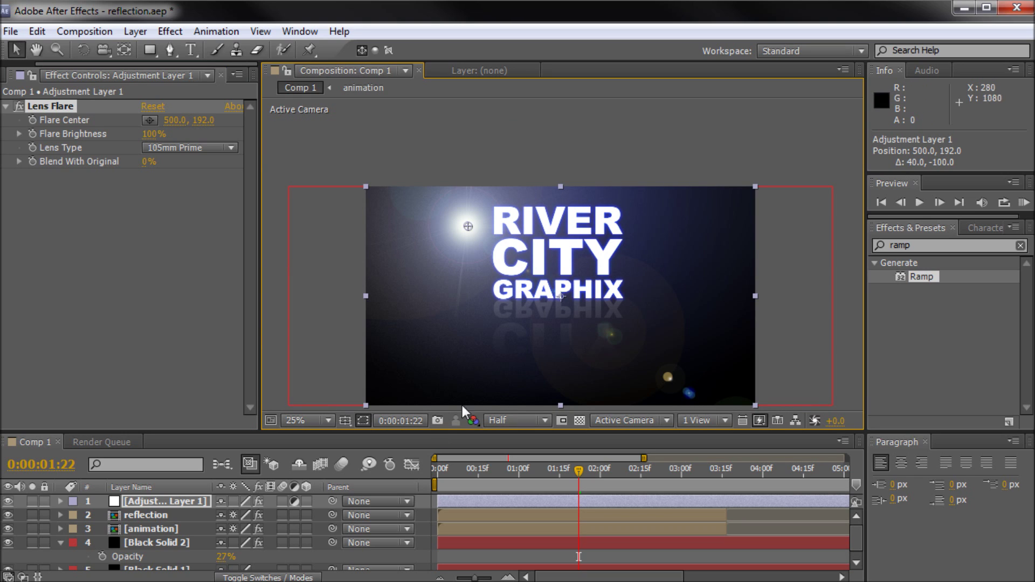
{"action": "left_click_drag", "start_coordinate": [463, 305], "coordinate": [438, 264]}
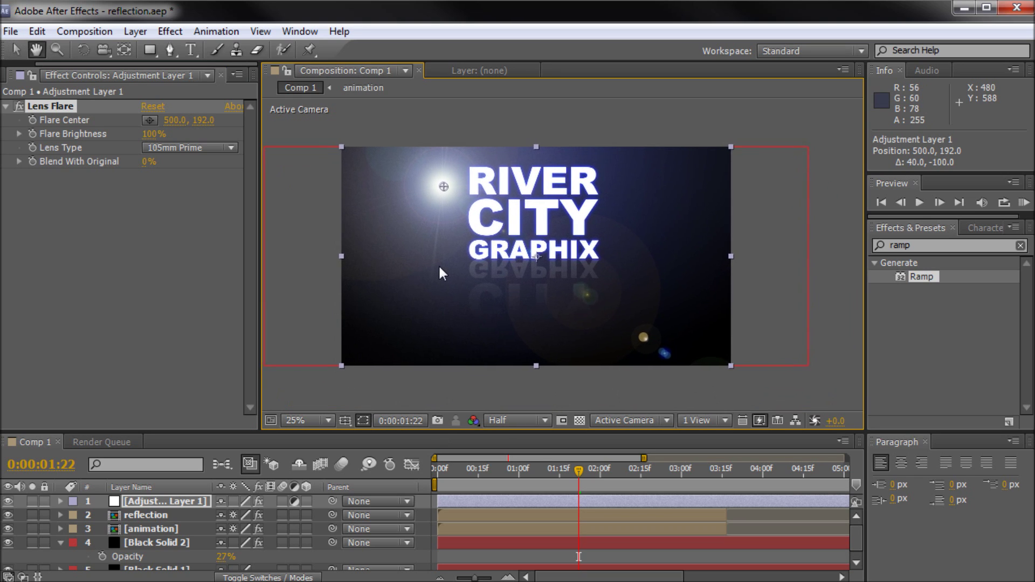
{"action": "key", "text": "period"}
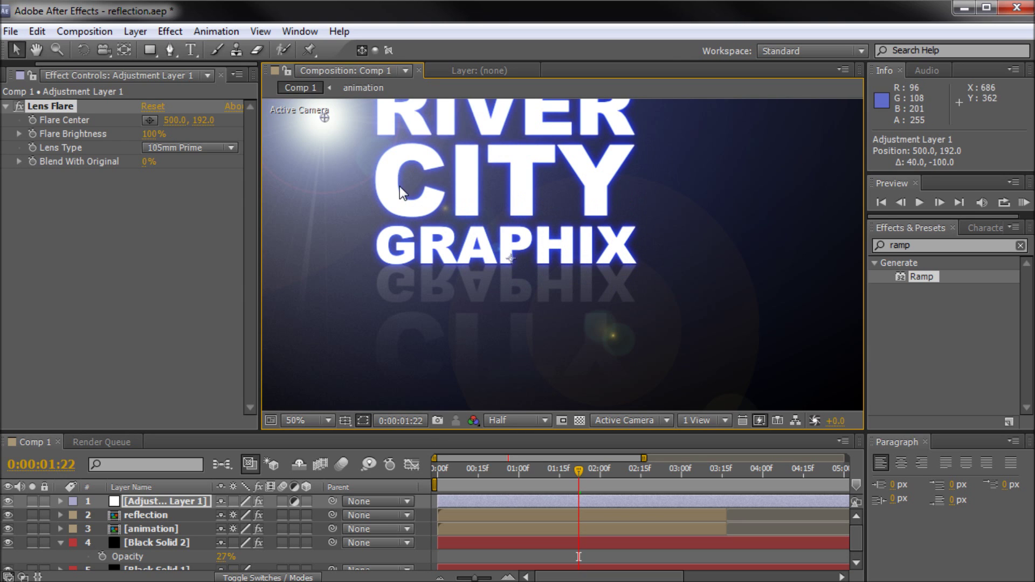
{"action": "left_click_drag", "start_coordinate": [359, 151], "coordinate": [392, 249]}
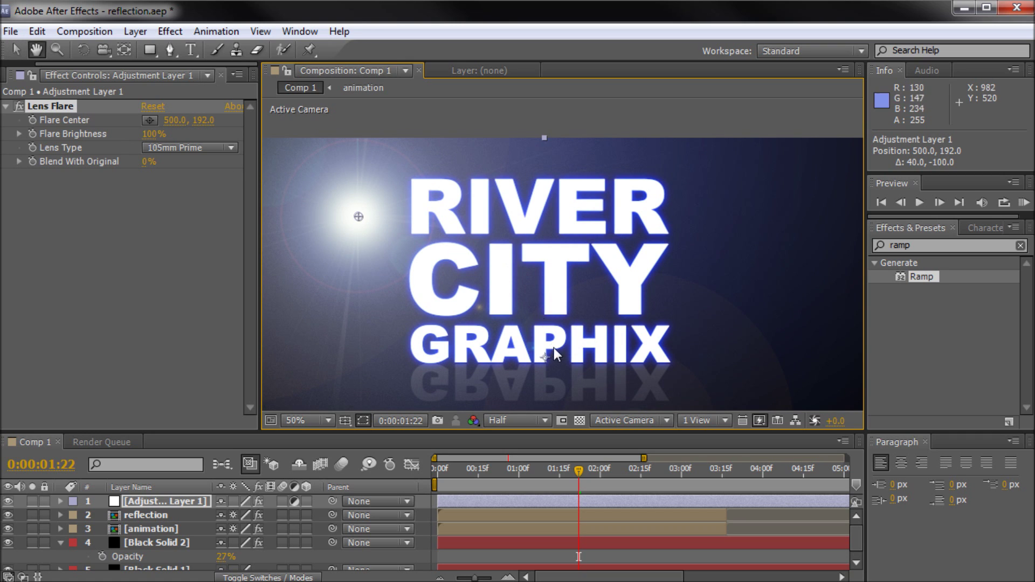
{"action": "left_click_drag", "start_coordinate": [549, 299], "coordinate": [512, 206]}
{"action": "left_click_drag", "start_coordinate": [358, 179], "coordinate": [498, 272]}
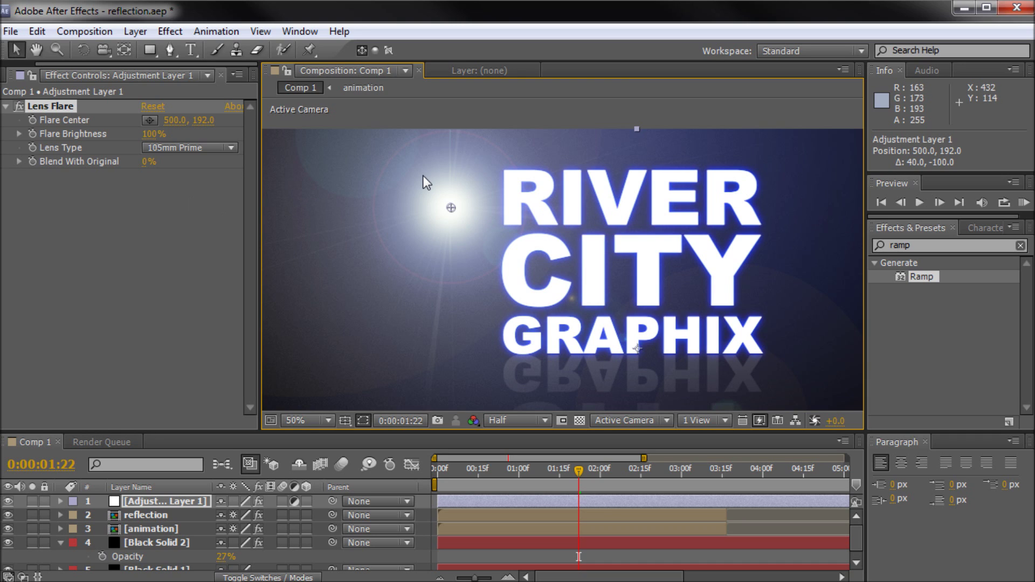
{"action": "left_click_drag", "start_coordinate": [451, 207], "coordinate": [502, 172]}
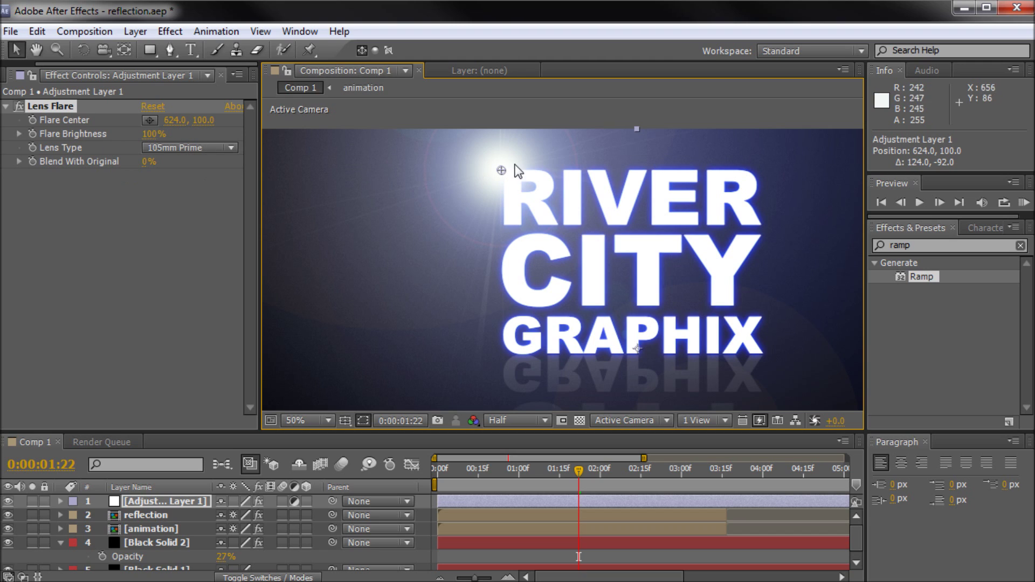
{"action": "left_click_drag", "start_coordinate": [502, 171], "coordinate": [505, 172]}
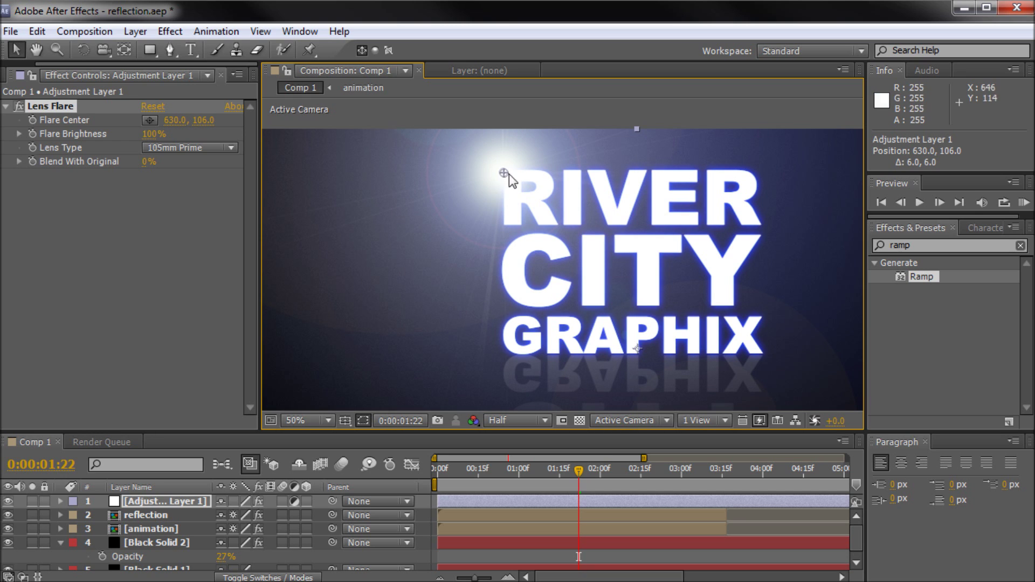
Step: Reduce the flare brightness to 5%
{"action": "left_click_drag", "start_coordinate": [152, 134], "coordinate": [82, 137]}
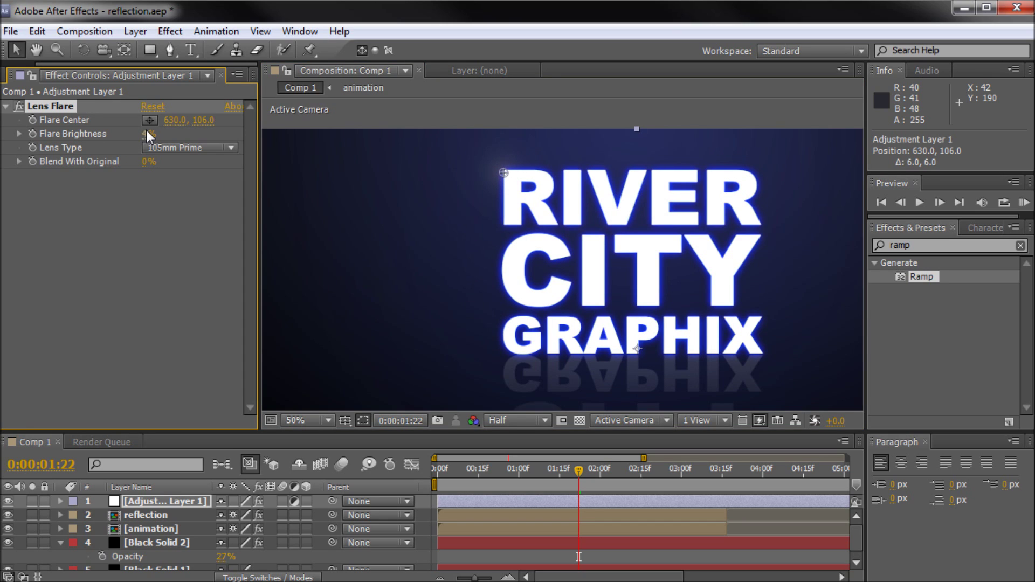
{"action": "left_click_drag", "start_coordinate": [147, 134], "coordinate": [147, 134]}
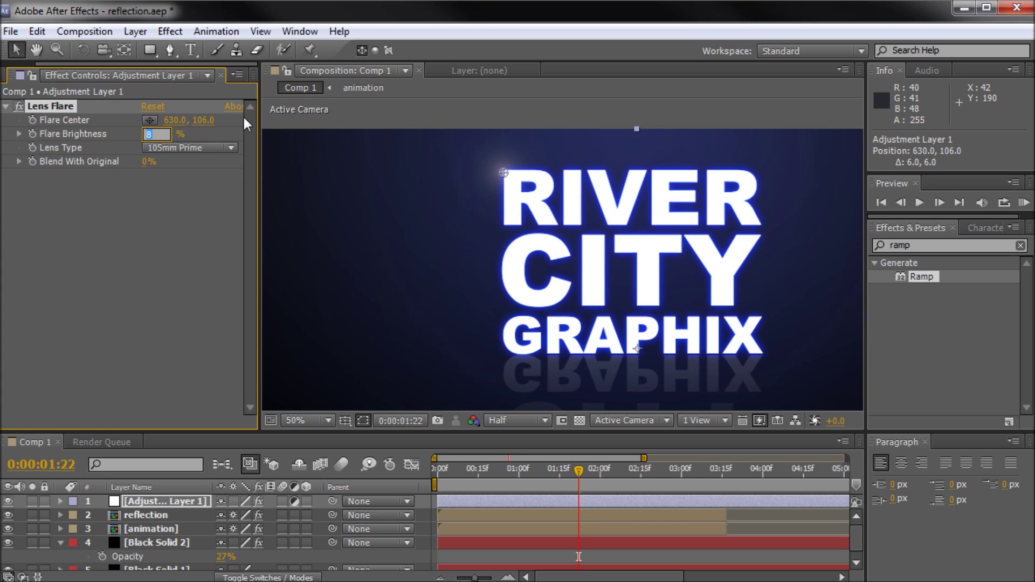
{"action": "type", "text": "5"}
{"action": "left_click", "coordinate": [125, 245]}
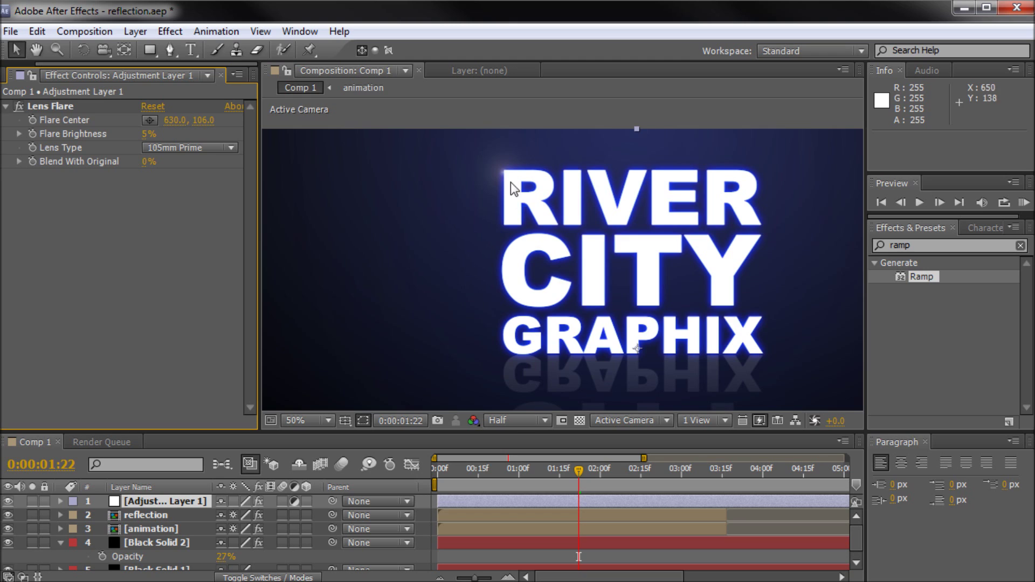
Step: Place the flare centre precisely on the R's upper-left corner, at 631, 101
{"action": "key", "text": "period"}
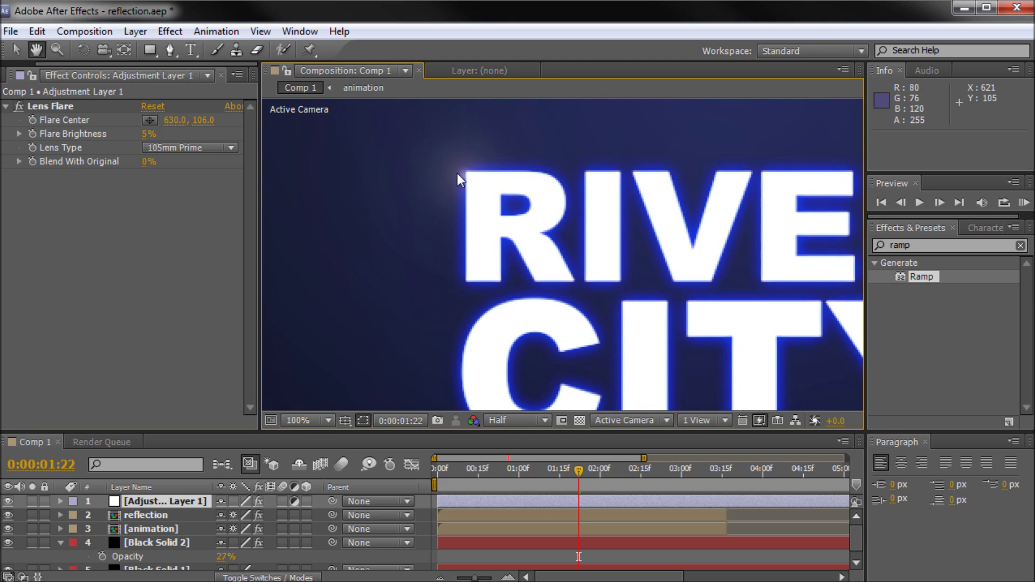
{"action": "left_click", "coordinate": [110, 126]}
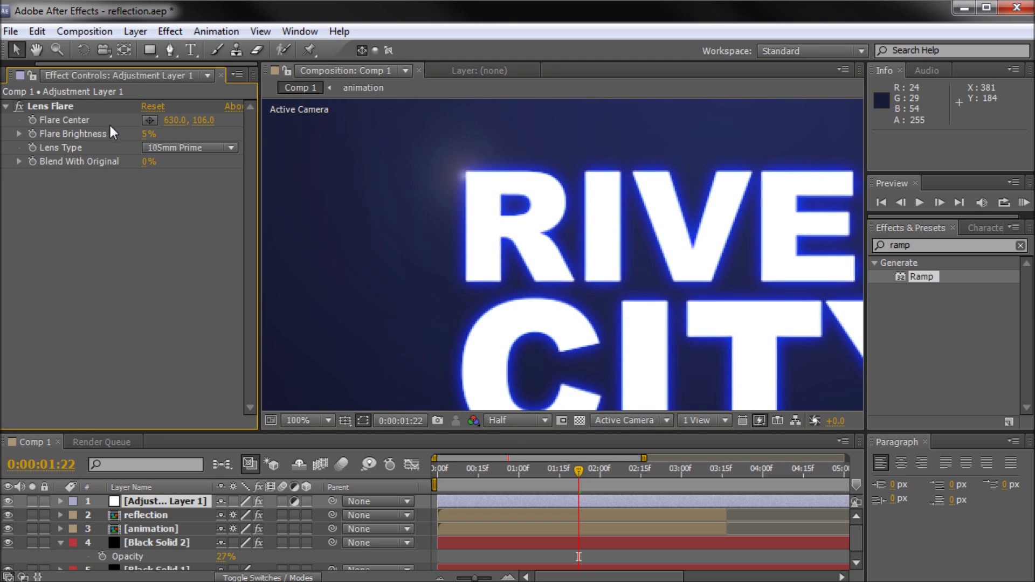
{"action": "left_click", "coordinate": [149, 120]}
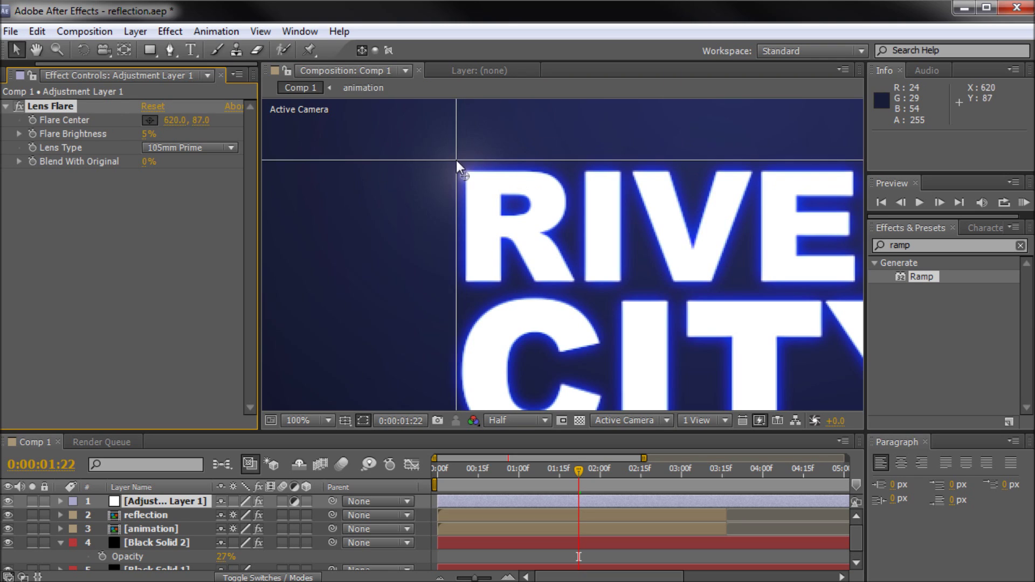
{"action": "left_click", "coordinate": [465, 172]}
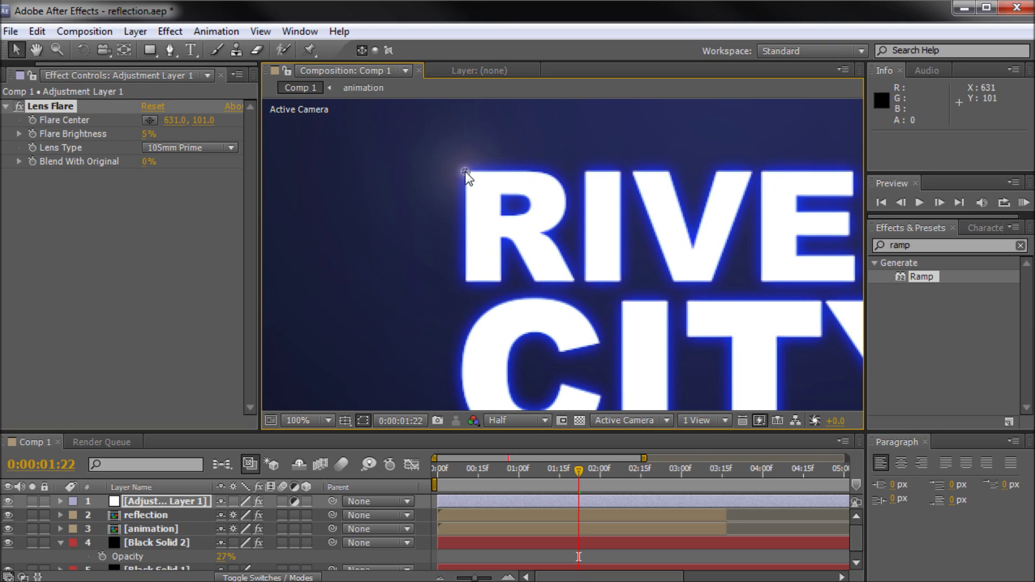
Step: Go to 0:00:01:24, where the text starts to swing, and enable keyframing for Flare Center
{"action": "key", "text": "comma"}
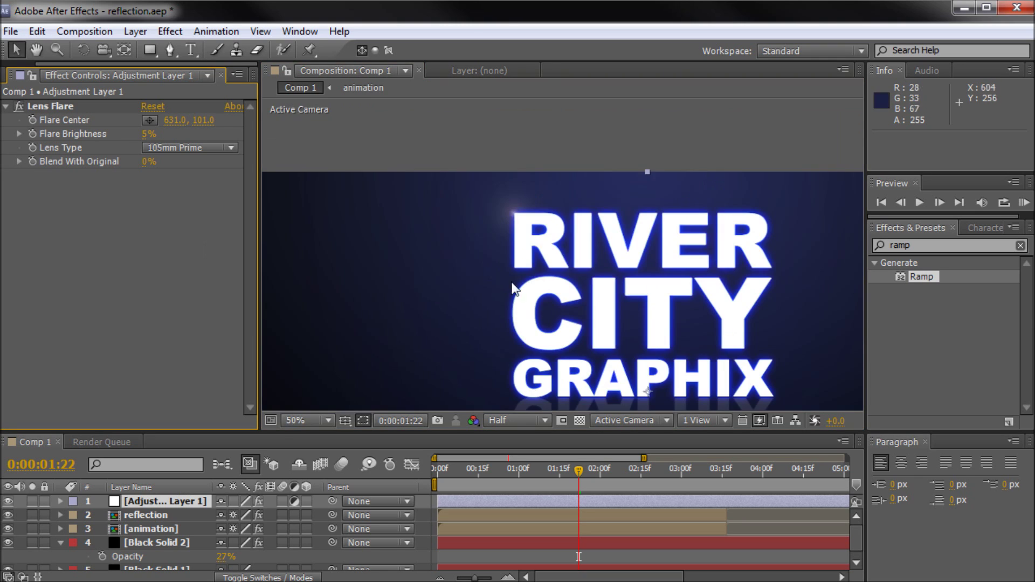
{"action": "left_click_drag", "start_coordinate": [582, 464], "coordinate": [584, 487]}
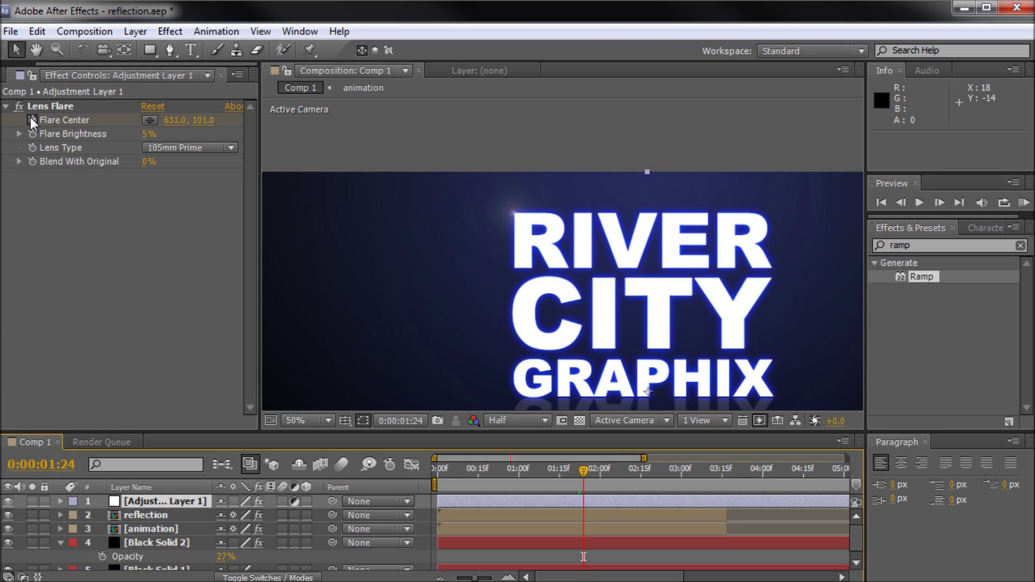
{"action": "left_click", "coordinate": [32, 120]}
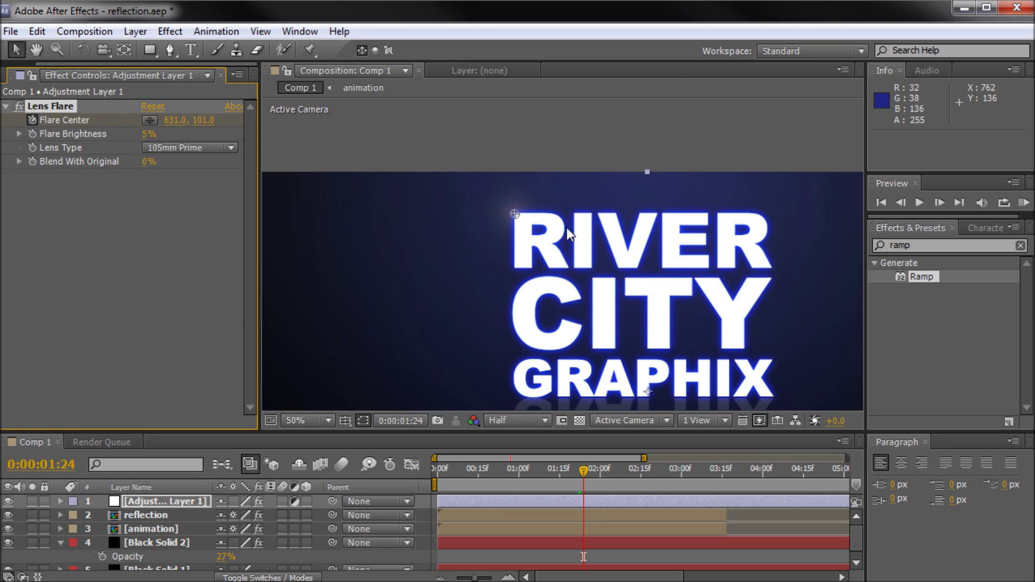
Step: At 0:00:01:27, keyframe the flare centre on the swinging R's upper-left corner, at about 675, 129
{"action": "scroll", "coordinate": [568, 227], "scroll_direction": "up", "scroll_amount": 2}
{"action": "left_click_drag", "start_coordinate": [601, 229], "coordinate": [591, 274]}
{"action": "left_click", "coordinate": [587, 470]}
{"action": "left_click_drag", "start_coordinate": [591, 470], "coordinate": [594, 470]}
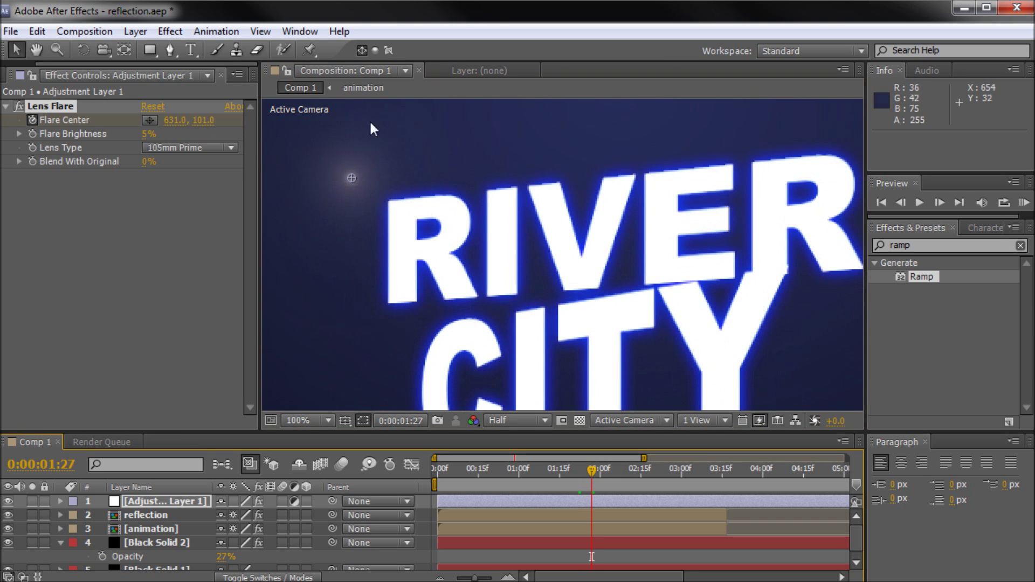
{"action": "left_click_drag", "start_coordinate": [352, 175], "coordinate": [387, 199]}
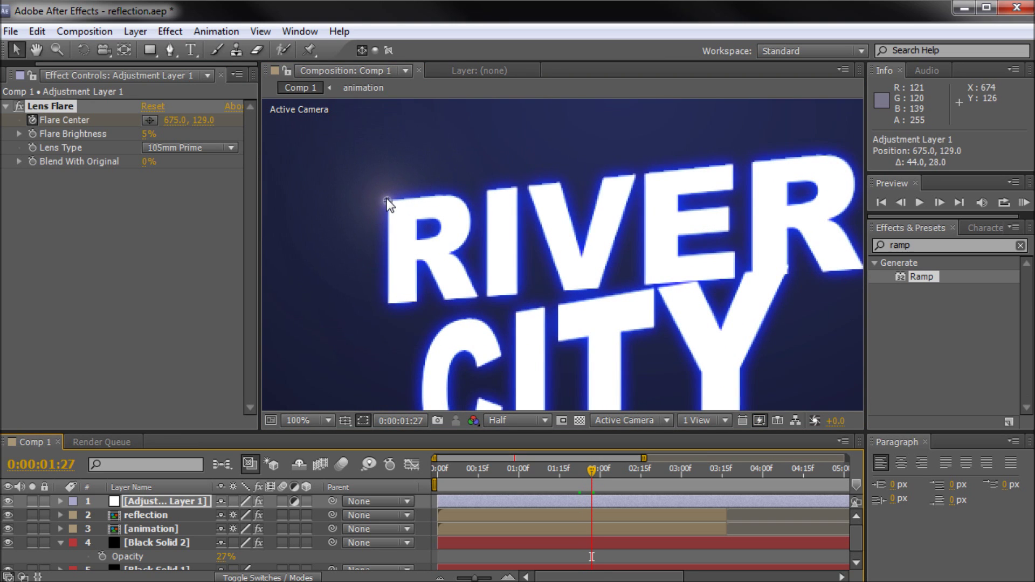
Step: At 0:00:02:01, keyframe the flare centre on the R's upper-left corner again, at about 782, 156
{"action": "left_click_drag", "start_coordinate": [594, 477], "coordinate": [608, 472]}
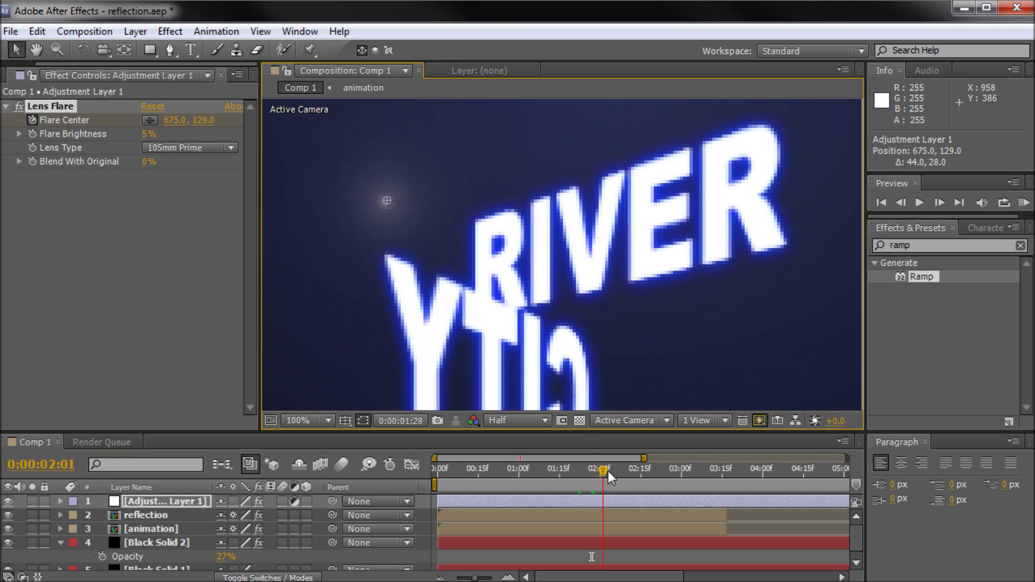
{"action": "left_click_drag", "start_coordinate": [387, 202], "coordinate": [467, 225]}
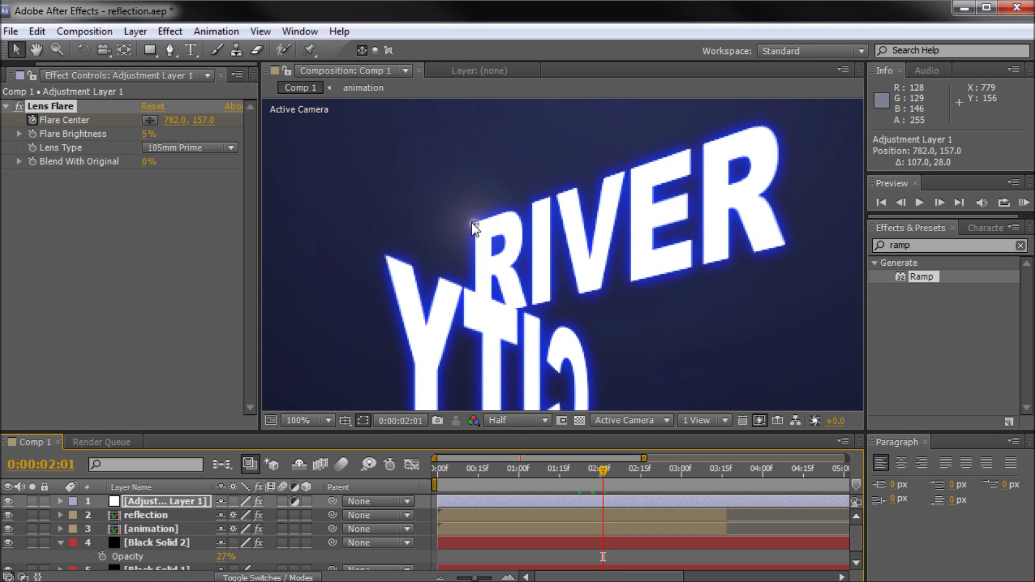
{"action": "left_click", "coordinate": [473, 227]}
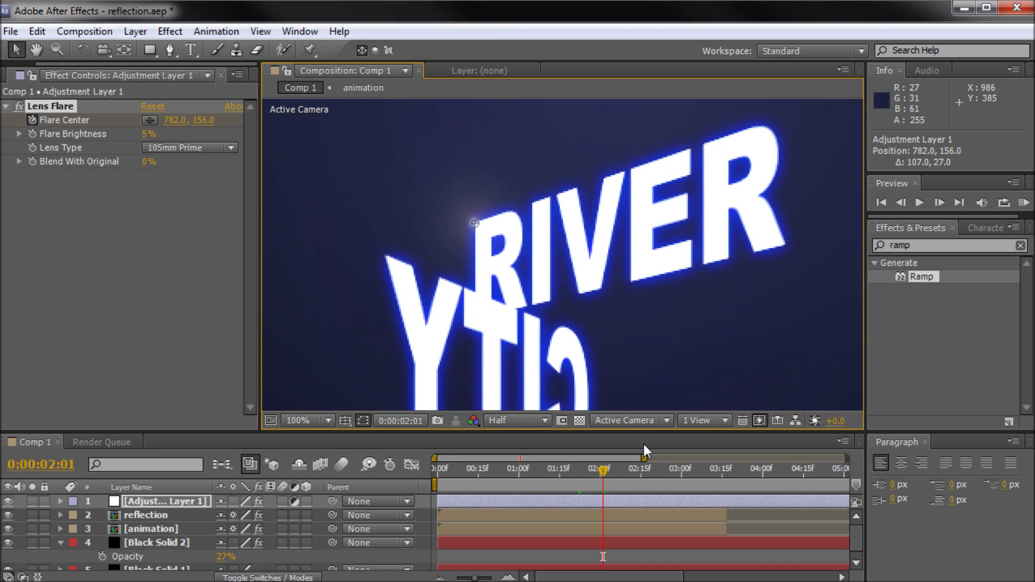
Step: Keyframe the flare centre on the R's upper corner at 0:00:02:03, about 848, 164, and at 0:00:02:06, about 955, 168
{"action": "left_click_drag", "start_coordinate": [603, 471], "coordinate": [607, 472]}
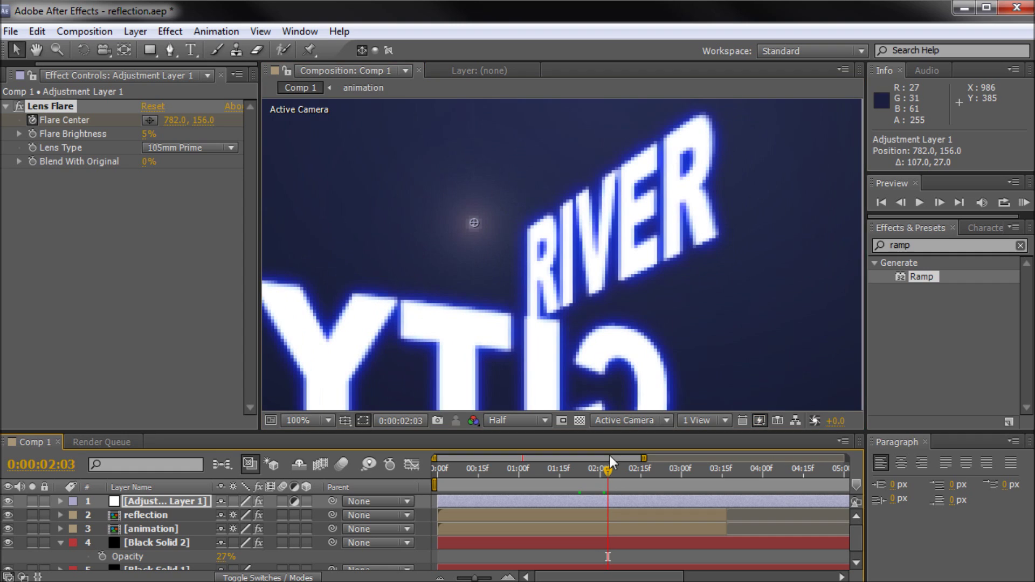
{"action": "left_click_drag", "start_coordinate": [473, 222], "coordinate": [528, 229]}
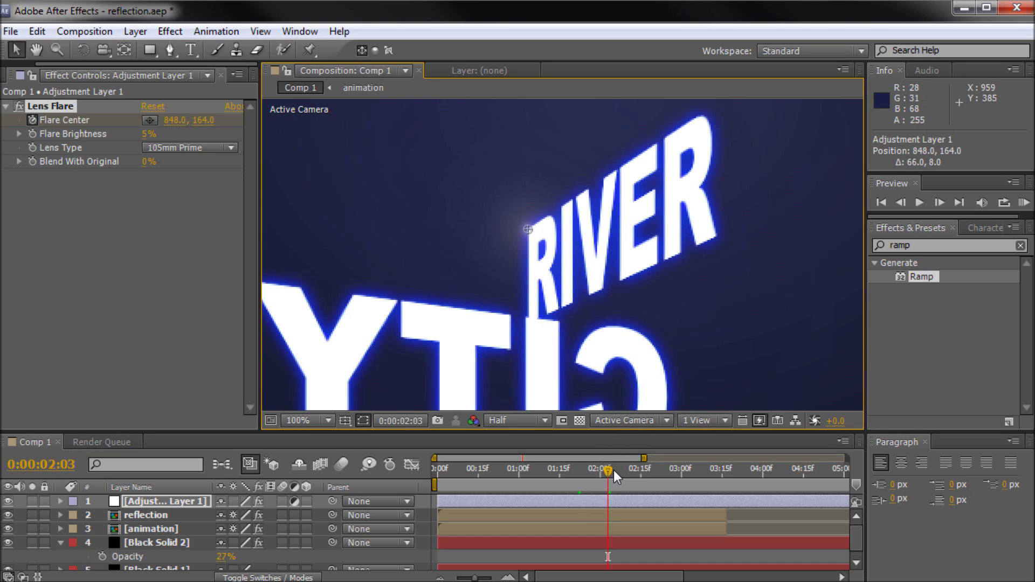
{"action": "left_click_drag", "start_coordinate": [614, 470], "coordinate": [622, 470]}
{"action": "left_click_drag", "start_coordinate": [530, 227], "coordinate": [613, 231]}
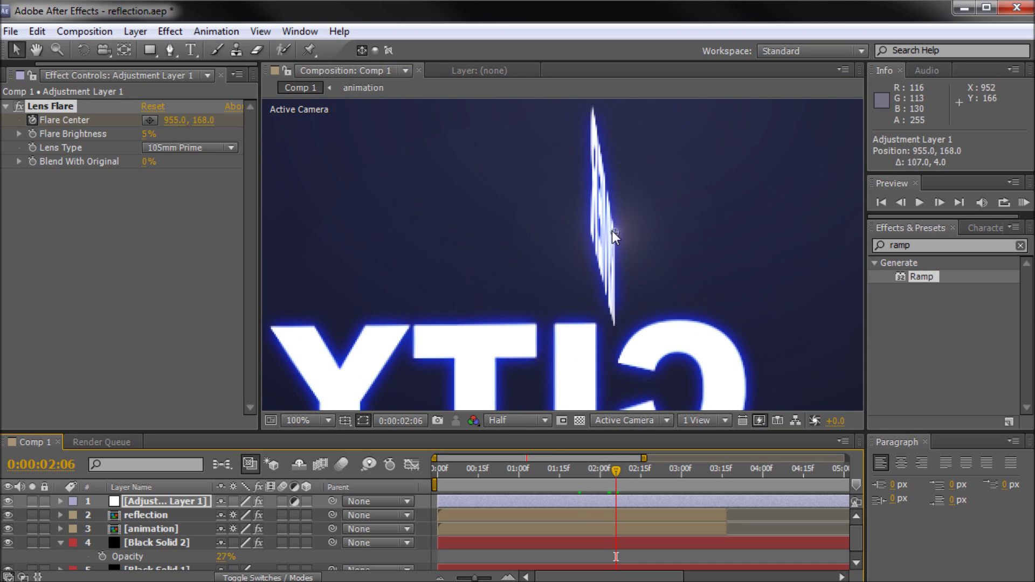
Step: Keyframe the flare centre on the R's outer upper corner at 0:00:02:09 and again about two frames further on, at about 1121, 153
{"action": "left_click_drag", "start_coordinate": [619, 474], "coordinate": [624, 472]}
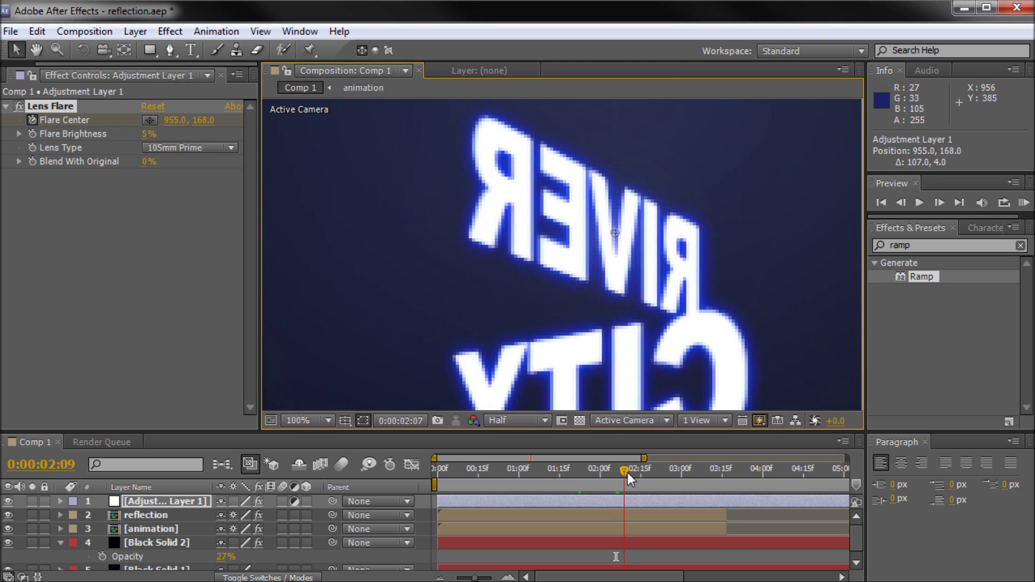
{"action": "left_click_drag", "start_coordinate": [615, 232], "coordinate": [700, 225]}
{"action": "mouse_move", "coordinate": [624, 470]}
{"action": "left_mouse_down"}
{"action": "mouse_move", "coordinate": [646, 471]}
{"action": "mouse_move", "coordinate": [630, 471]}
{"action": "left_mouse_up"}
{"action": "left_click_drag", "start_coordinate": [701, 222], "coordinate": [749, 219]}
Step: Keyframe the flare centre on the mirrored R's upper corner at 0:00:02:17 and at 0:00:02:25, the second at about 1137, 26
{"action": "left_click_drag", "start_coordinate": [625, 467], "coordinate": [648, 474]}
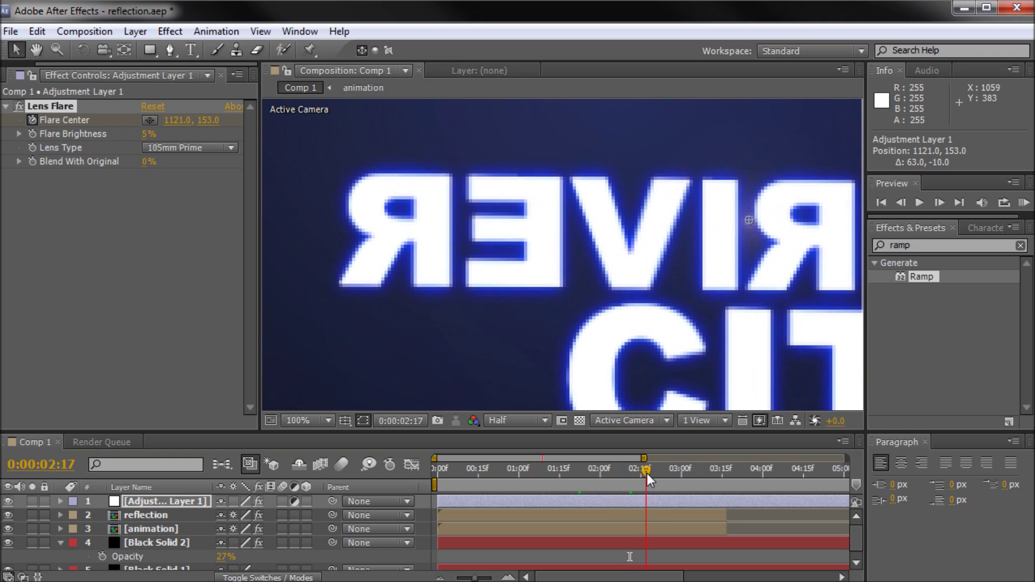
{"action": "left_click_drag", "start_coordinate": [775, 250], "coordinate": [692, 218]}
{"action": "left_click_drag", "start_coordinate": [648, 467], "coordinate": [669, 464]}
{"action": "left_click_drag", "start_coordinate": [697, 215], "coordinate": [607, 147]}
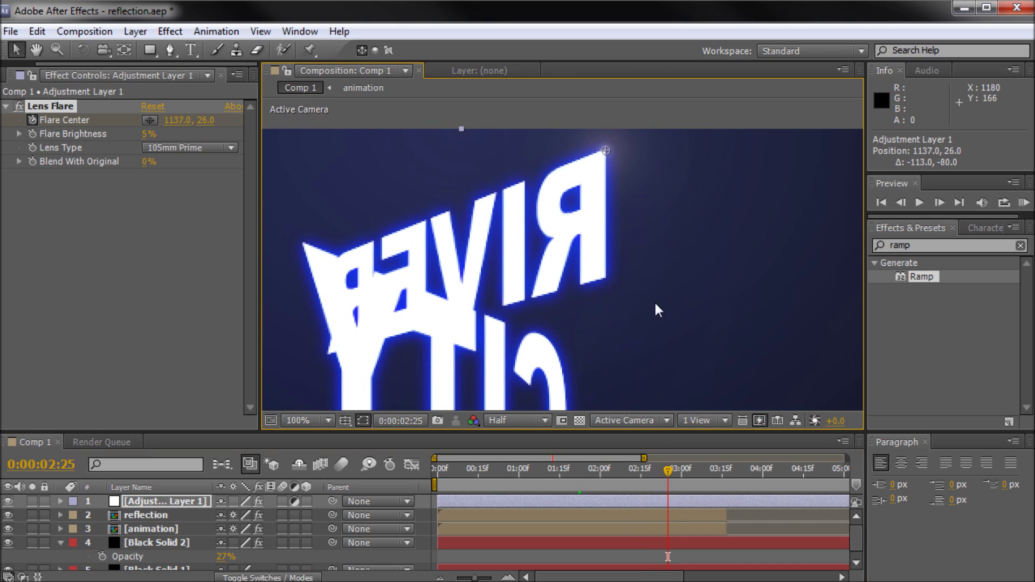
Step: At 0:00:03:02, keyframe the flare centre on the R's upper-left corner, at about 804, 15
{"action": "left_click_drag", "start_coordinate": [671, 470], "coordinate": [686, 467]}
{"action": "left_click_drag", "start_coordinate": [500, 245], "coordinate": [572, 268]}
{"action": "left_click_drag", "start_coordinate": [711, 196], "coordinate": [440, 188]}
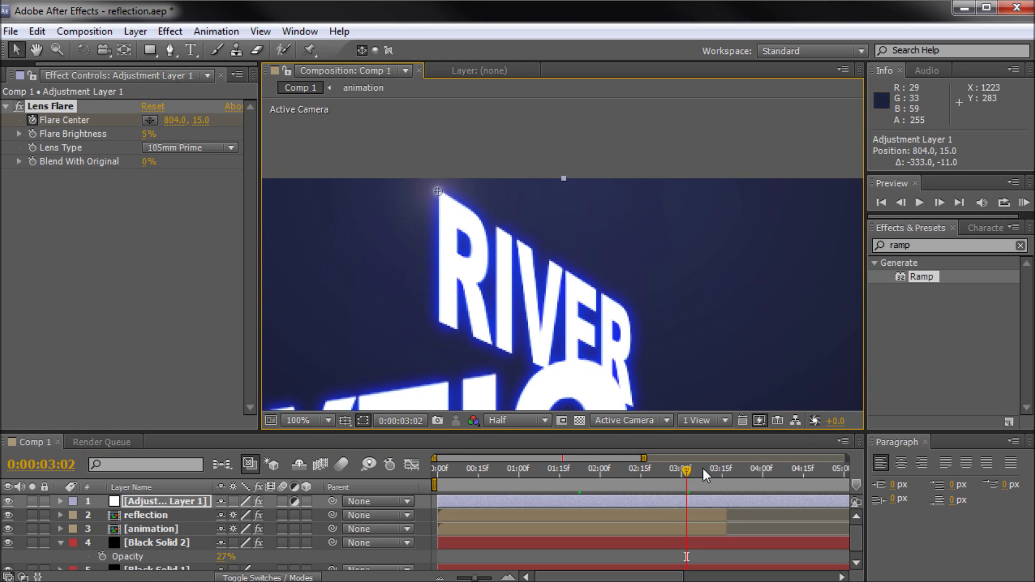
Step: Keyframe the flare centre on the R's corner at 0:00:03:08, about 635, 69, and at 0:00:03:11, about 630, 102
{"action": "left_click", "coordinate": [704, 470]}
{"action": "left_click_drag", "start_coordinate": [334, 296], "coordinate": [447, 299]}
{"action": "key", "text": "v"}
{"action": "left_click_drag", "start_coordinate": [533, 193], "coordinate": [397, 239]}
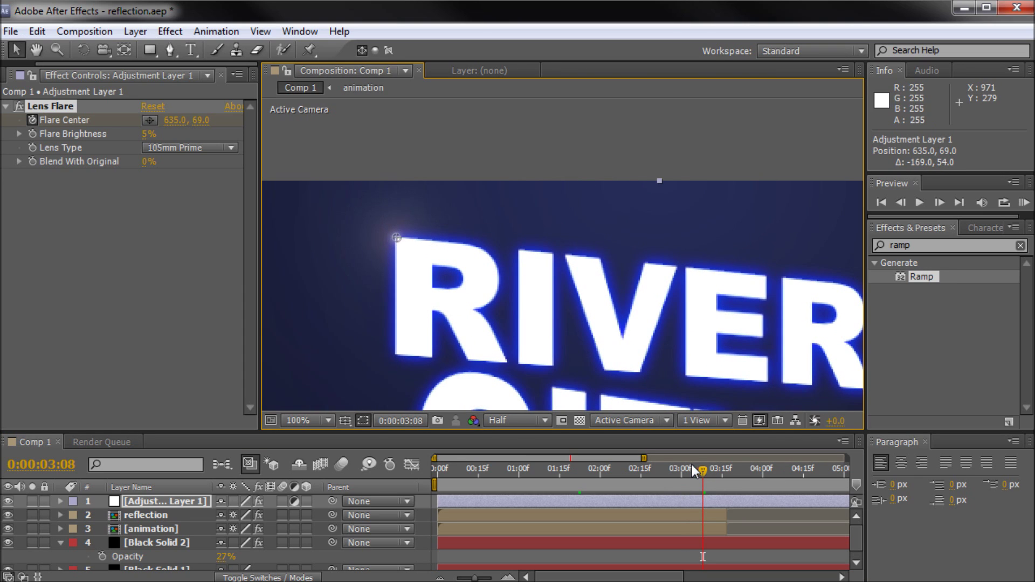
{"action": "left_click_drag", "start_coordinate": [707, 468], "coordinate": [713, 469]}
{"action": "left_click_drag", "start_coordinate": [395, 240], "coordinate": [393, 260]}
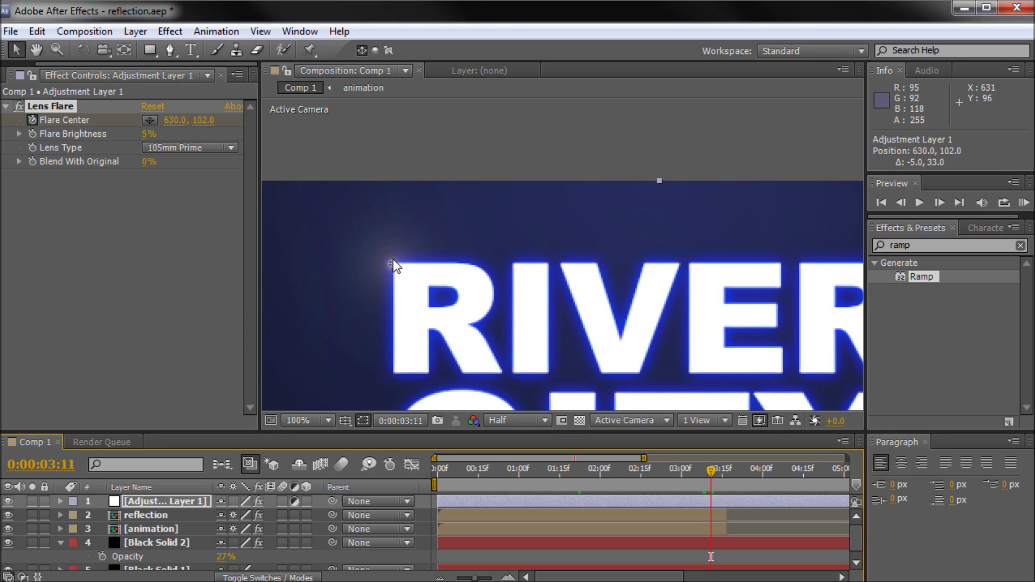
Step: Correct the flare's drift off the R's corner with keyframes at 0:00:03:04, about 725, 27, and 0:00:02:19, about 1258, 80
{"action": "left_click_drag", "start_coordinate": [713, 474], "coordinate": [721, 473]}
{"action": "scroll", "coordinate": [554, 315], "scroll_direction": "down", "scroll_amount": 2}
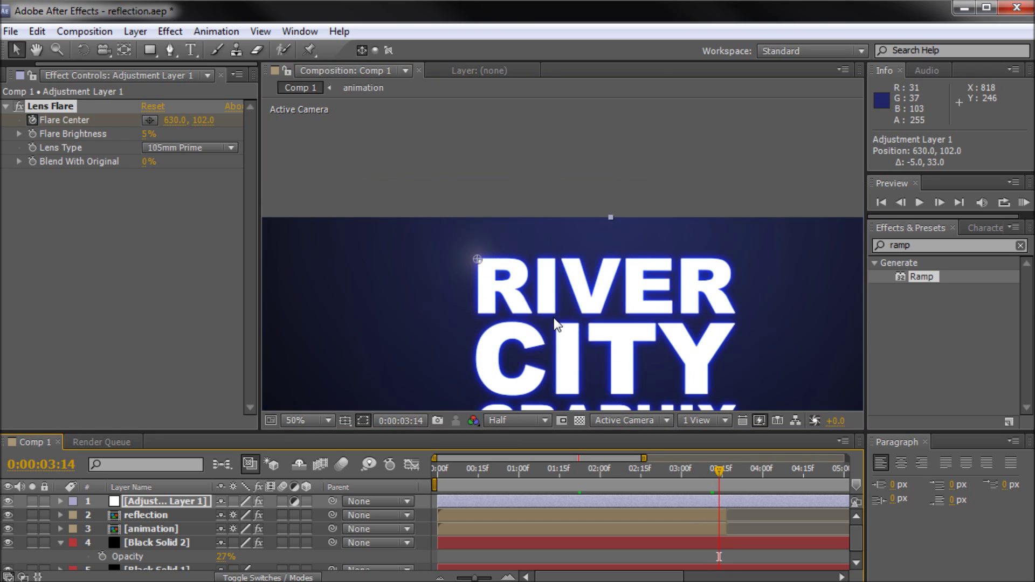
{"action": "left_click_drag", "start_coordinate": [575, 325], "coordinate": [559, 286]}
{"action": "left_click_drag", "start_coordinate": [710, 471], "coordinate": [692, 472]}
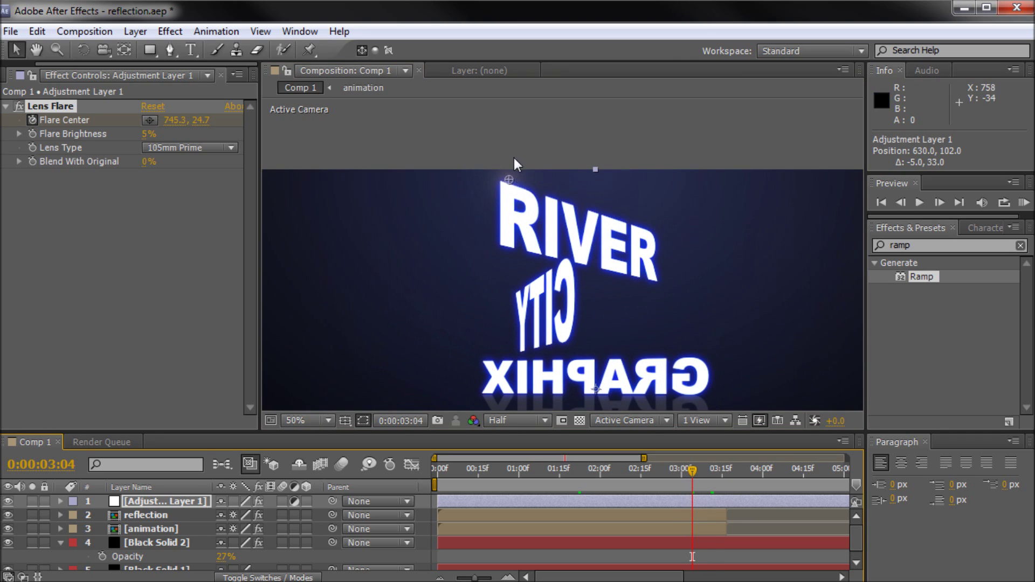
{"action": "left_click_drag", "start_coordinate": [507, 181], "coordinate": [503, 182]}
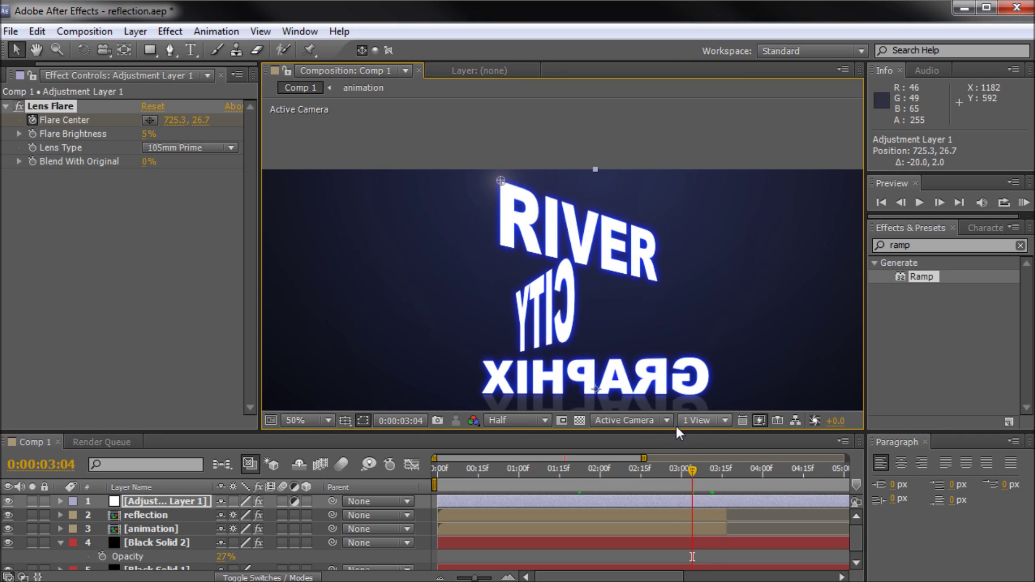
{"action": "left_click_drag", "start_coordinate": [697, 473], "coordinate": [658, 473]}
{"action": "left_click_drag", "start_coordinate": [709, 199], "coordinate": [715, 200]}
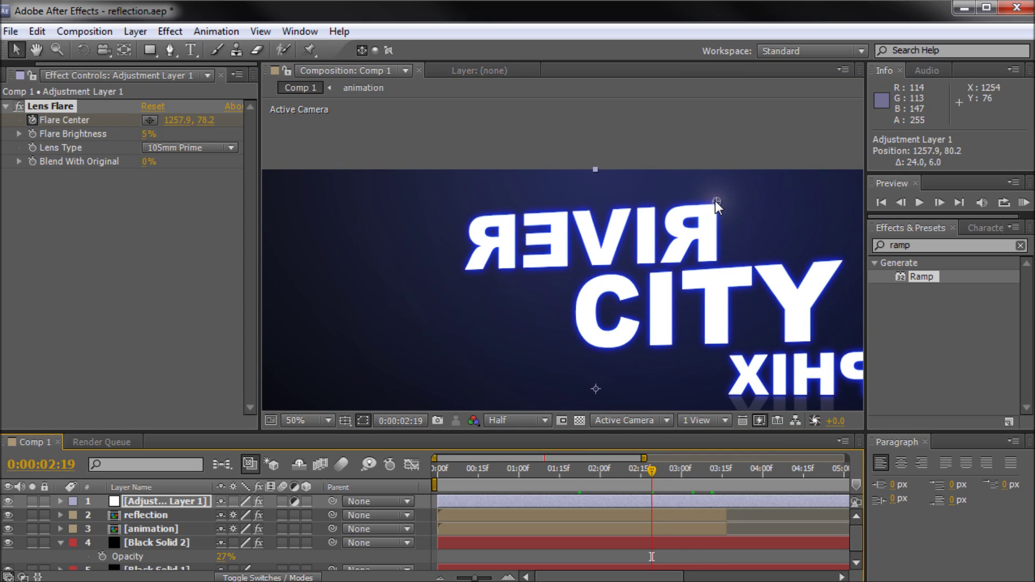
Step: Preview the animation from the start and scrub through it to check how the flare follows the R's corner
{"action": "left_click_drag", "start_coordinate": [649, 468], "coordinate": [556, 471]}
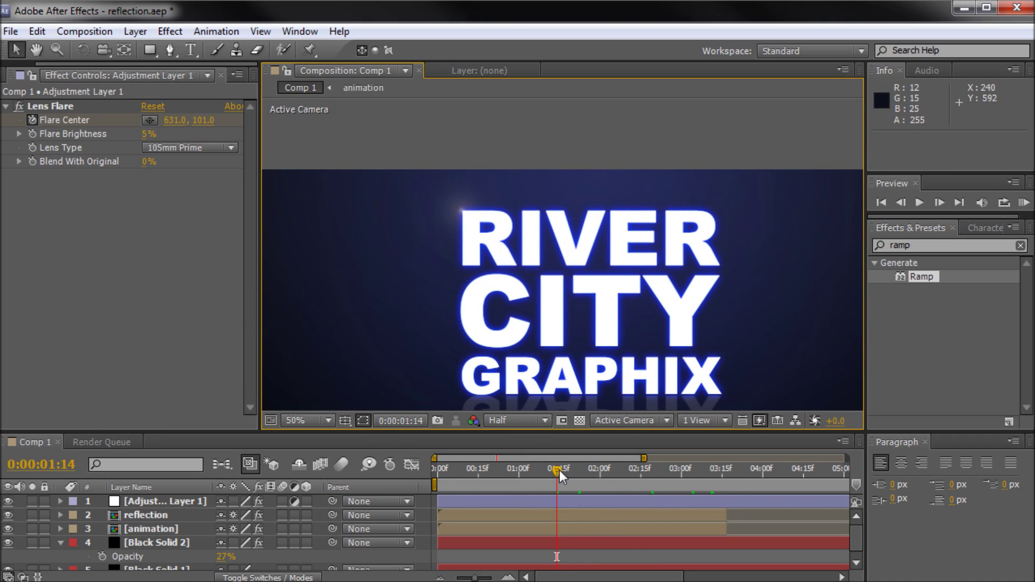
{"action": "key", "text": "Home"}
{"action": "key", "text": "space"}
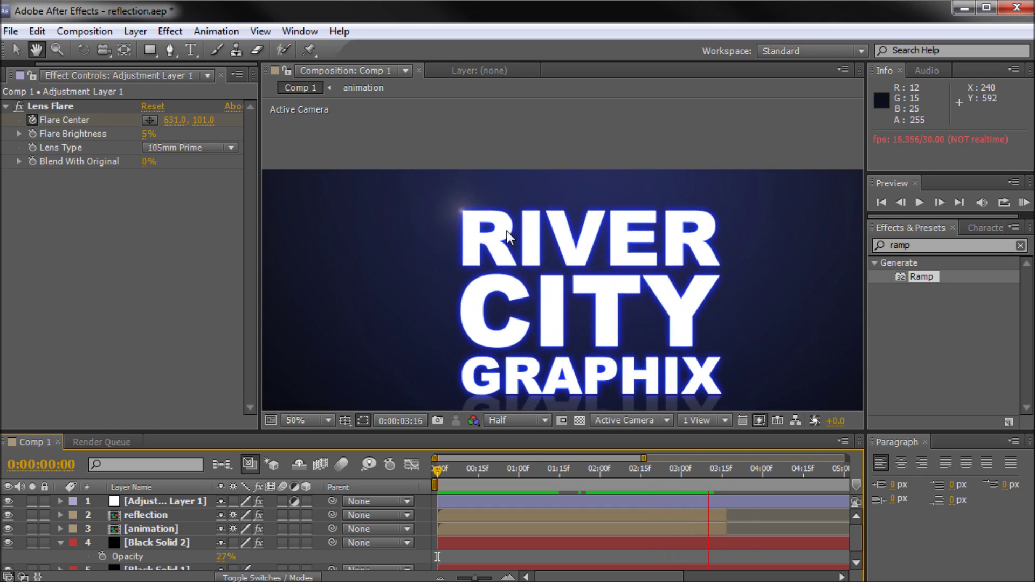
{"action": "left_click", "coordinate": [596, 471]}
{"action": "left_click_drag", "start_coordinate": [591, 475], "coordinate": [719, 487]}
{"action": "key", "text": "c"}
{"action": "left_click_drag", "start_coordinate": [635, 312], "coordinate": [591, 293]}
{"action": "left_click_drag", "start_coordinate": [639, 479], "coordinate": [536, 469]}
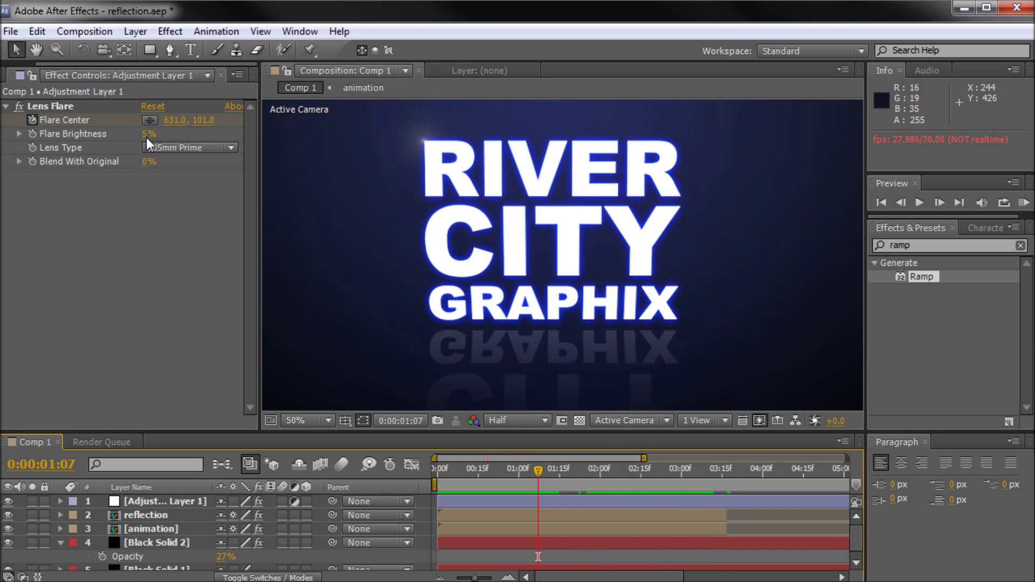
Step: Try a Flare Brightness of 58% and return it to 5%
{"action": "left_click_drag", "start_coordinate": [149, 136], "coordinate": [191, 137]}
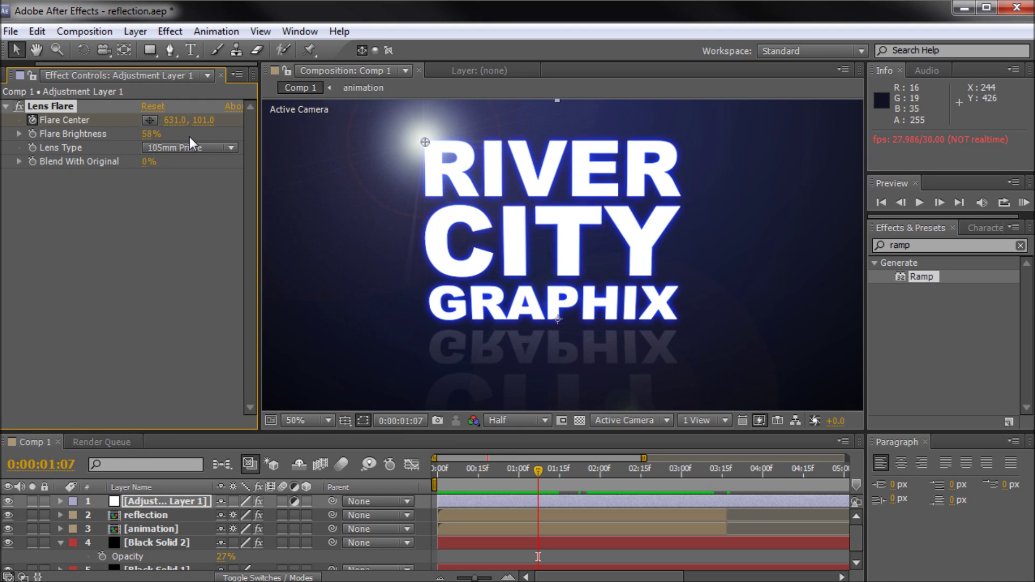
{"action": "left_click_drag", "start_coordinate": [513, 270], "coordinate": [526, 345]}
{"action": "left_click_drag", "start_coordinate": [542, 477], "coordinate": [571, 474]}
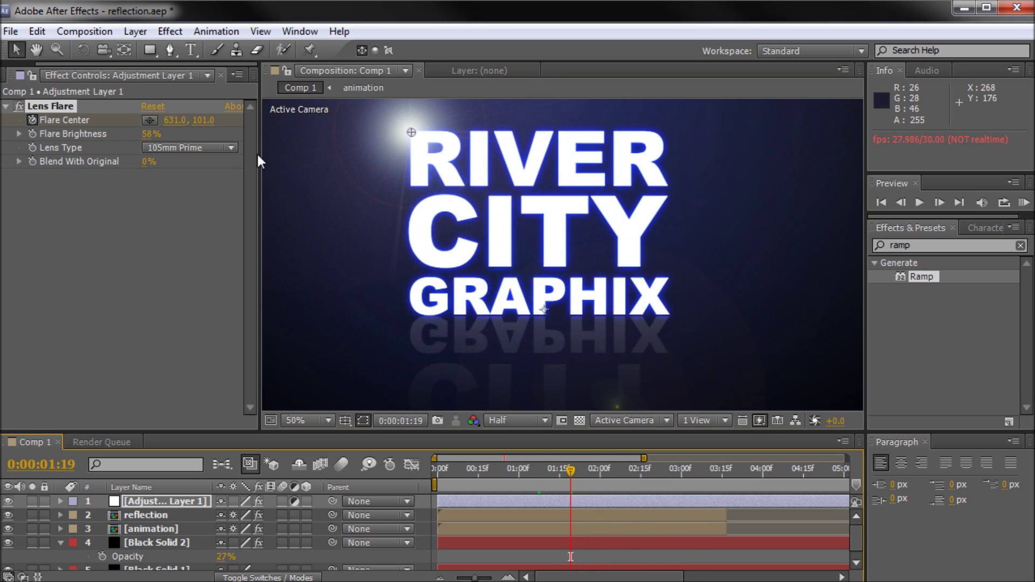
{"action": "left_click", "coordinate": [150, 134]}
{"action": "type", "text": "5"}
{"action": "key", "text": "Return"}
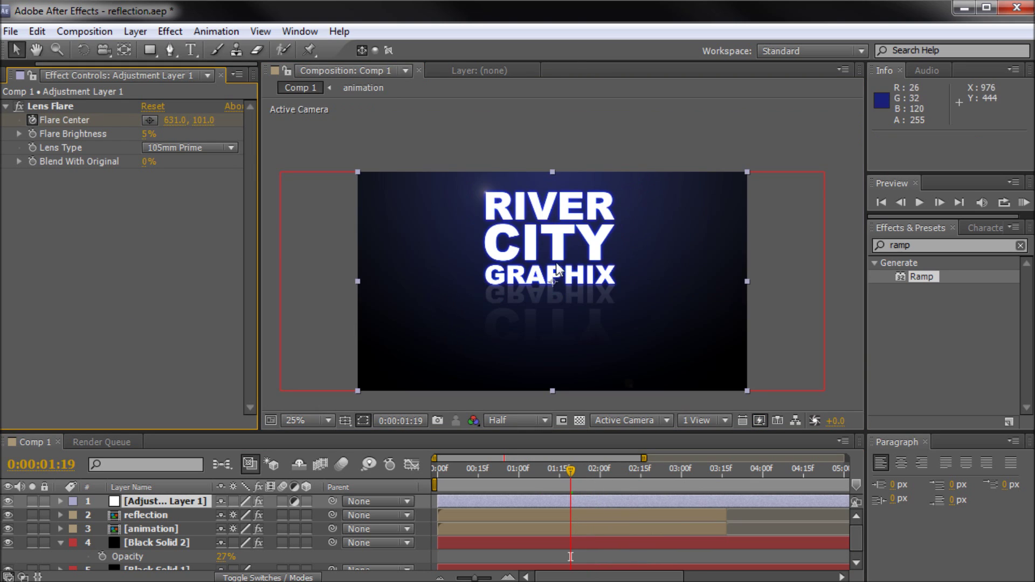
Step: Preview the animation in the maximized composition view, fitted to the frame, and restore the normal layout
{"action": "scroll", "coordinate": [555, 263], "scroll_direction": "up", "scroll_amount": 1}
{"action": "key", "text": "h"}
{"action": "left_click_drag", "start_coordinate": [472, 202], "coordinate": [523, 201]}
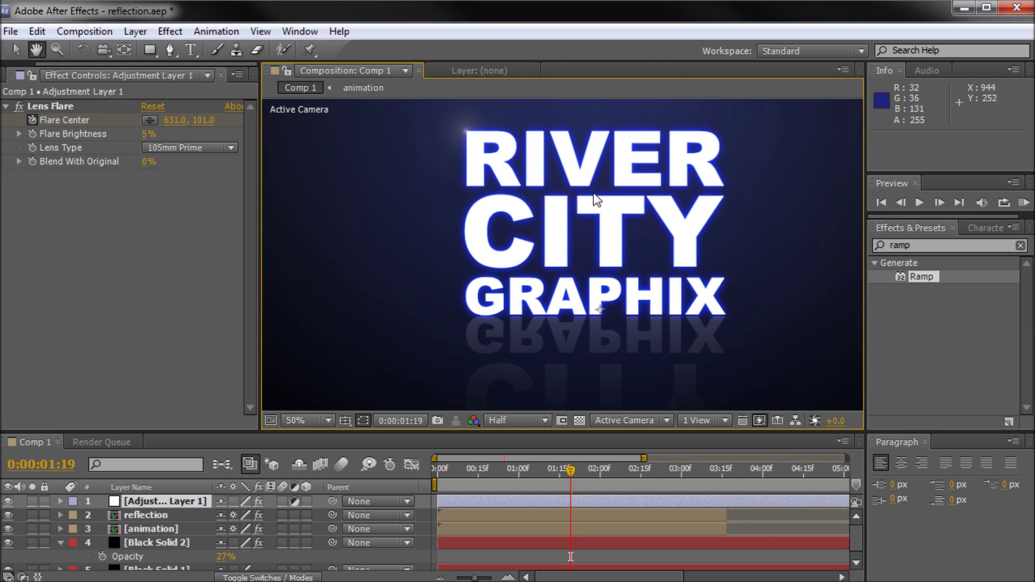
{"action": "key", "text": "v"}
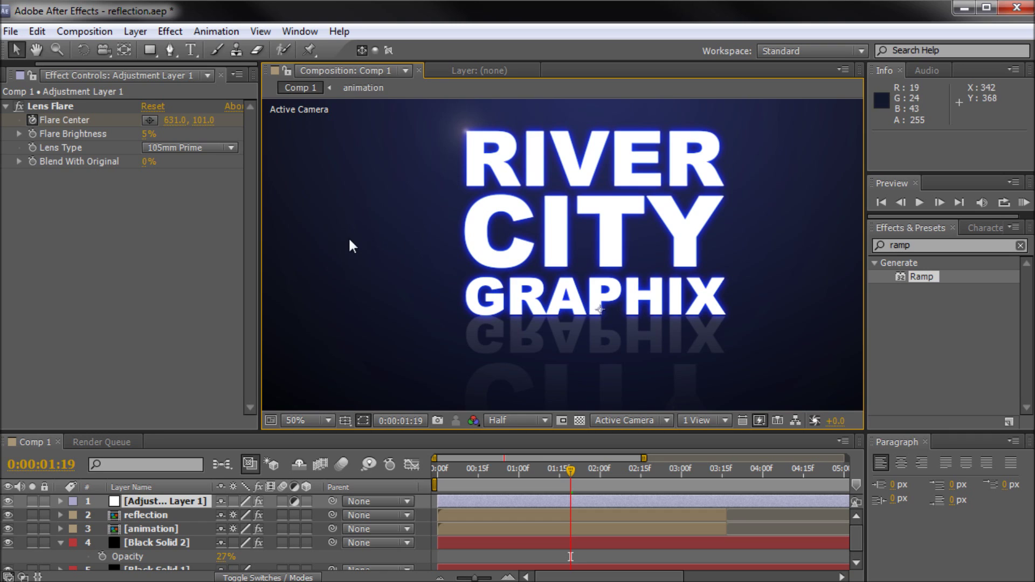
{"action": "key", "text": "grave"}
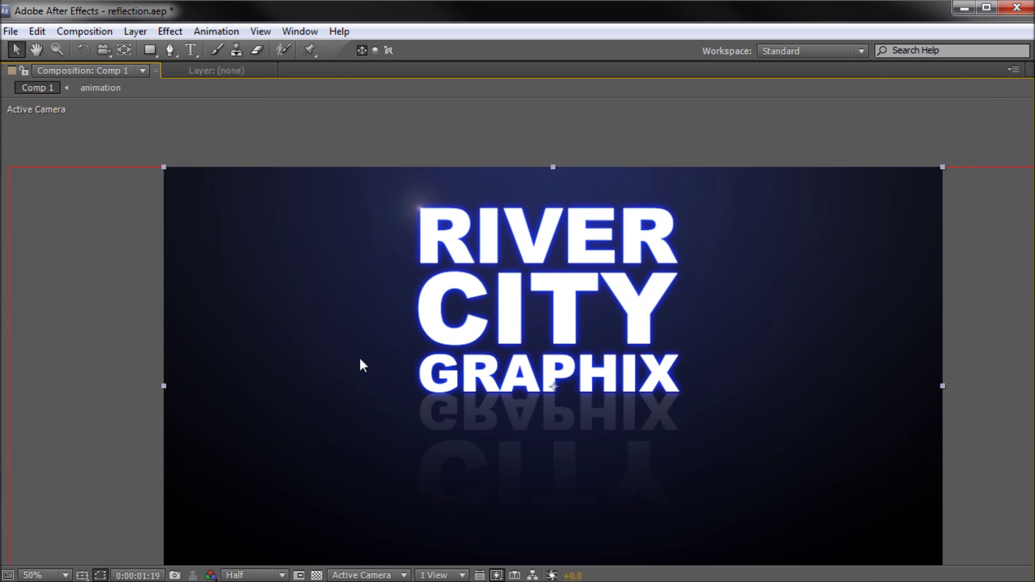
{"action": "left_click", "coordinate": [43, 575]}
{"action": "left_click", "coordinate": [56, 279]}
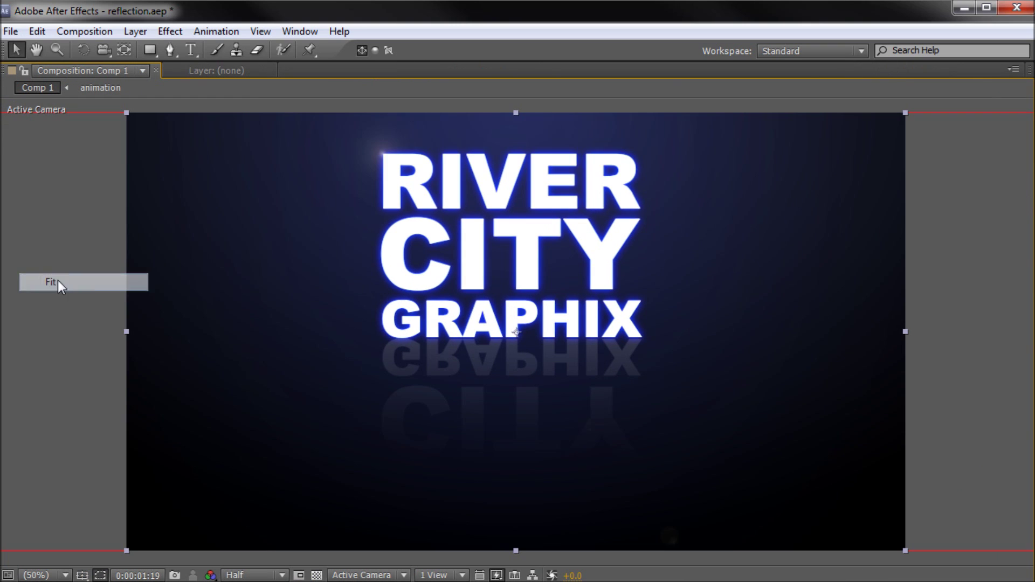
{"action": "key", "text": "space"}
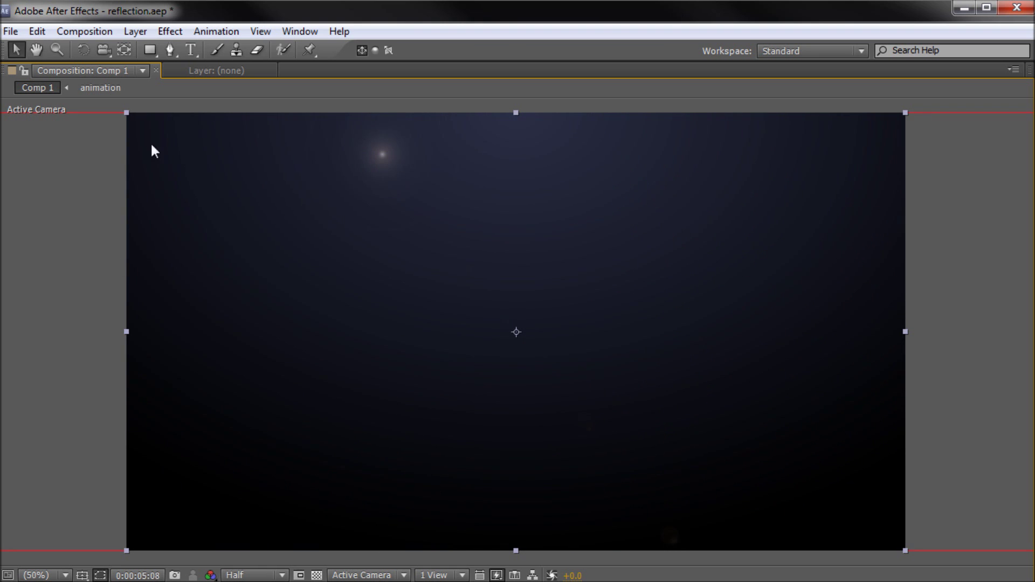
{"action": "key", "text": "grave"}
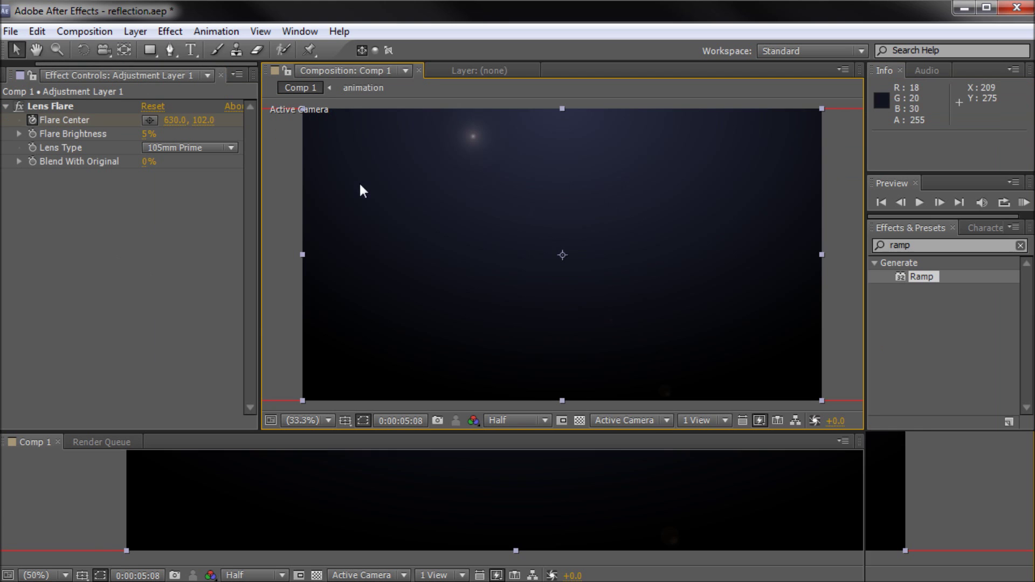
Step: Trim the adjustment layer and Black Solid 2 to end at 0:00:03:17, where the text layers end
{"action": "left_click", "coordinate": [499, 474]}
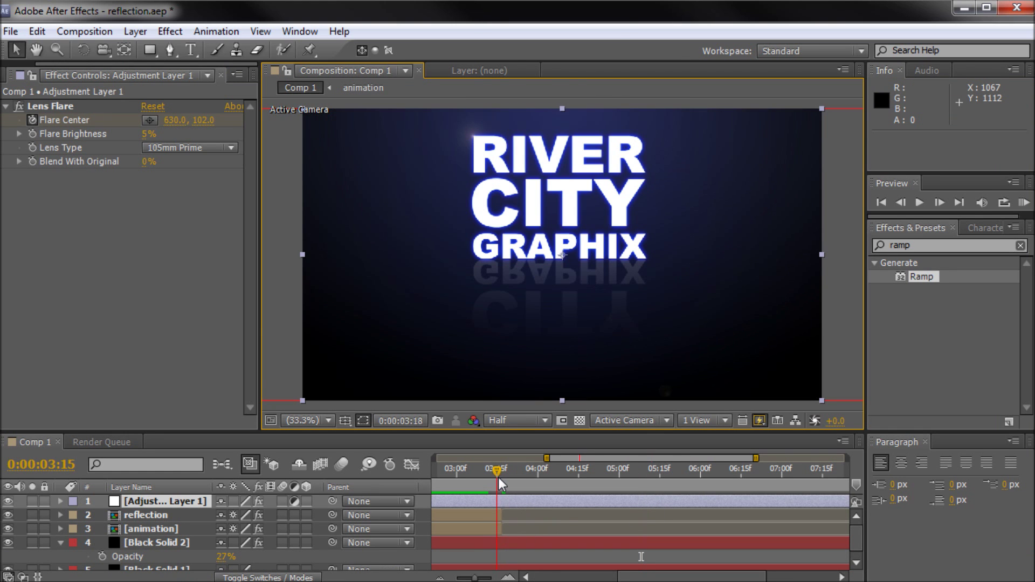
{"action": "left_click_drag", "start_coordinate": [501, 478], "coordinate": [503, 479]}
{"action": "left_click", "coordinate": [512, 543]}
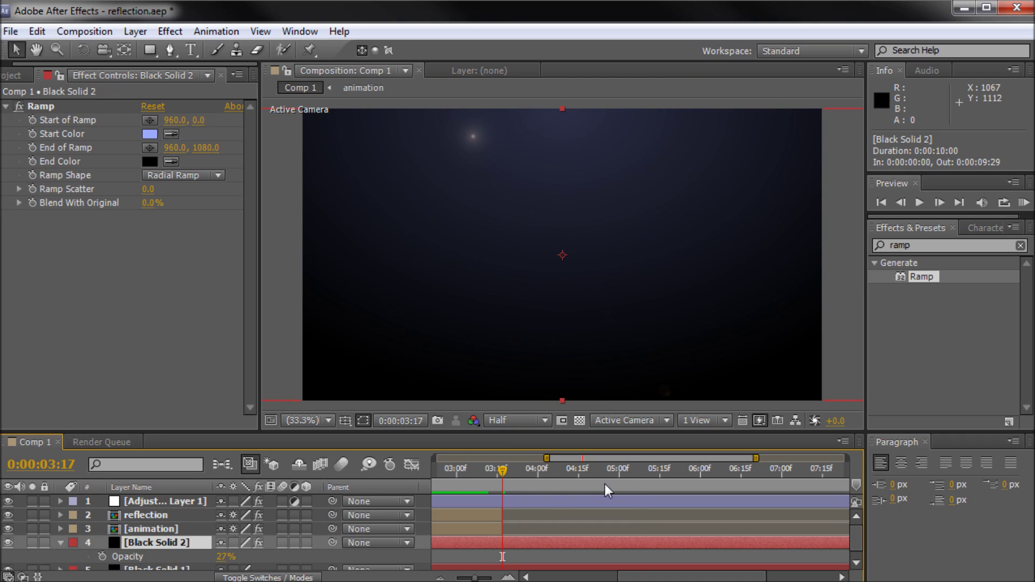
{"action": "left_click", "coordinate": [532, 507], "text": "ctrl"}
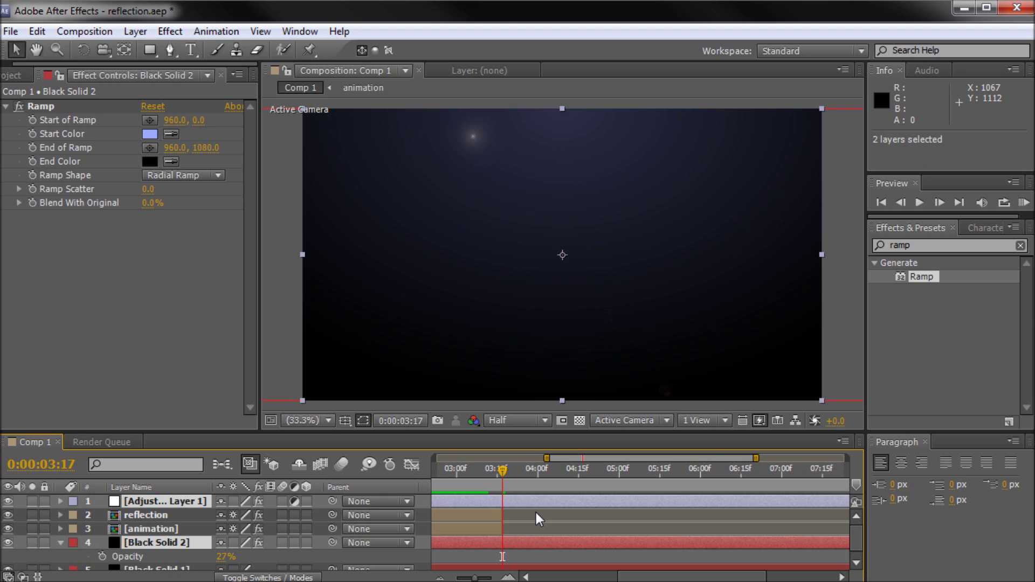
{"action": "key", "text": "alt+bracketright"}
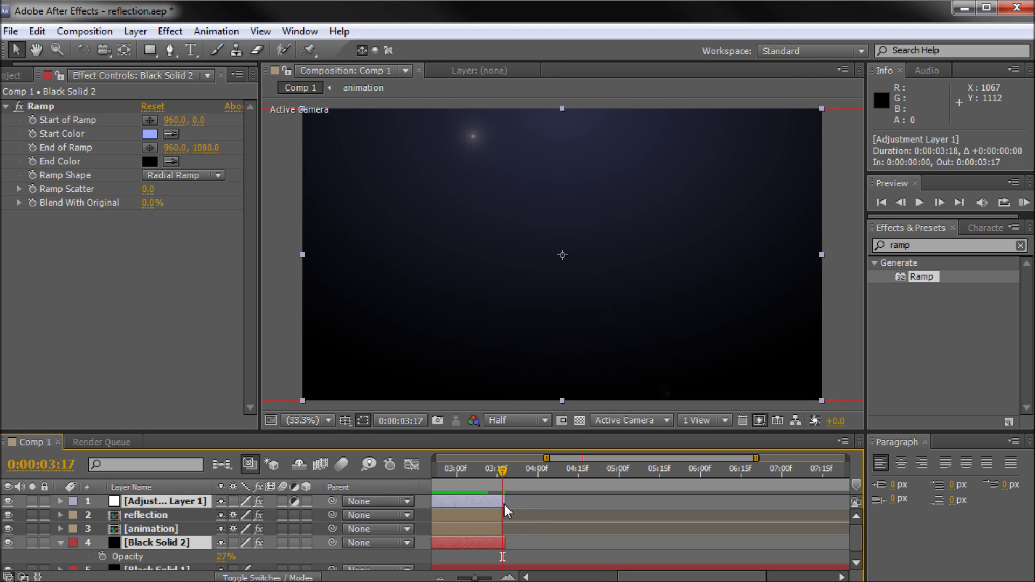
Step: Shorten the composition's work area so that it ends with the trimmed layers
{"action": "left_click_drag", "start_coordinate": [504, 507], "coordinate": [499, 477]}
{"action": "left_click_drag", "start_coordinate": [680, 577], "coordinate": [750, 577]}
{"action": "left_click_drag", "start_coordinate": [847, 484], "coordinate": [488, 485]}
{"action": "left_click_drag", "start_coordinate": [753, 576], "coordinate": [669, 576]}
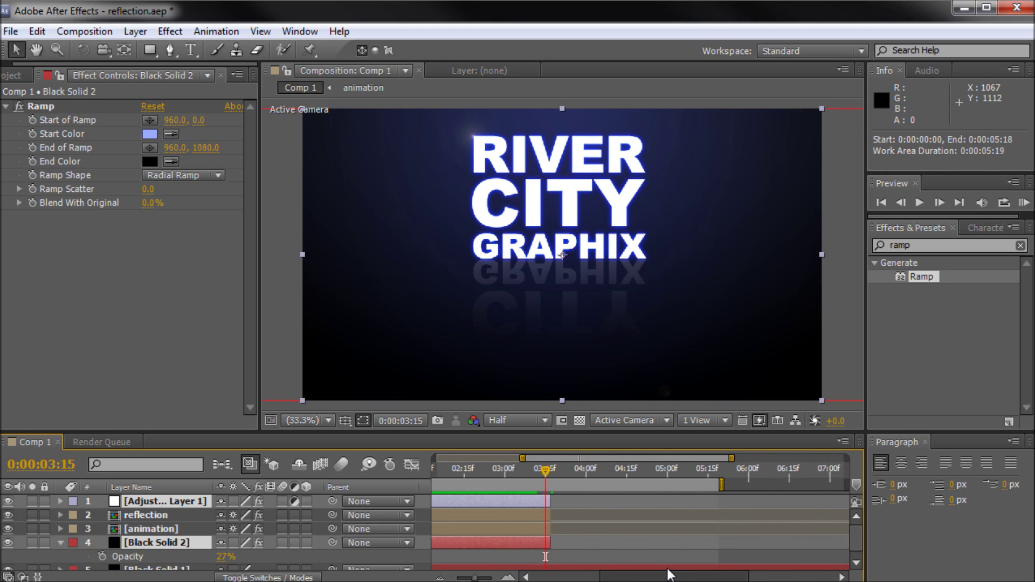
{"action": "left_click_drag", "start_coordinate": [722, 484], "coordinate": [552, 475]}
Step: Play the shortened animation in the maximized composition view to check the finished result
{"action": "left_click", "coordinate": [296, 370]}
{"action": "key", "text": "grave"}
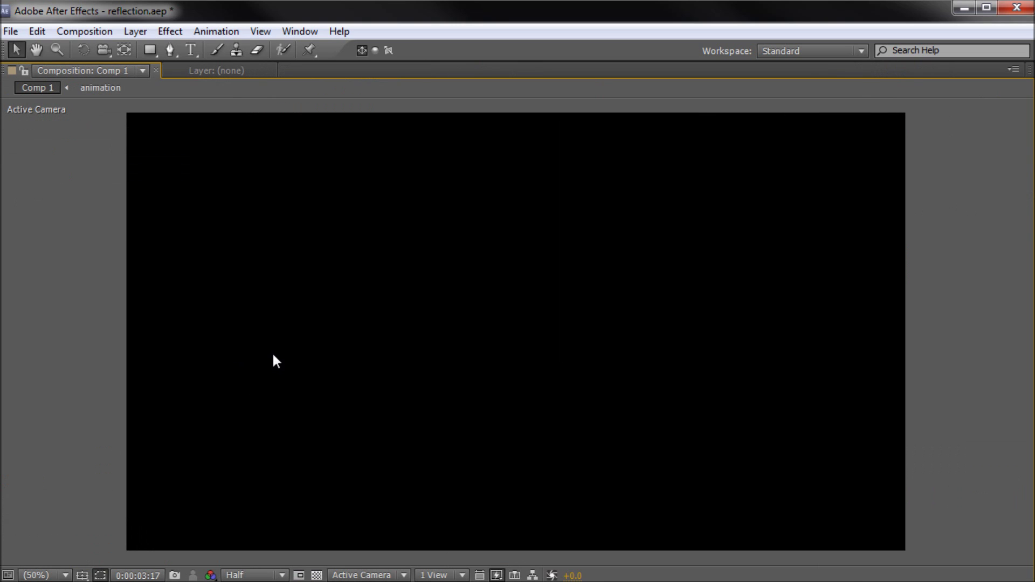
{"action": "key", "text": "space"}
{"action": "key", "text": "grave"}
{"action": "left_click", "coordinate": [463, 468]}
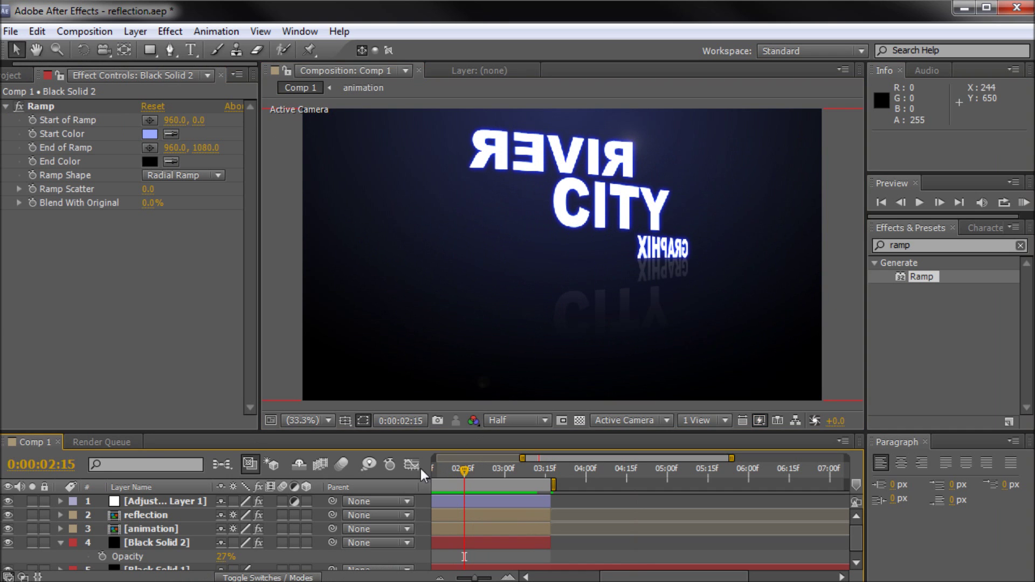
{"action": "key", "text": "grave"}
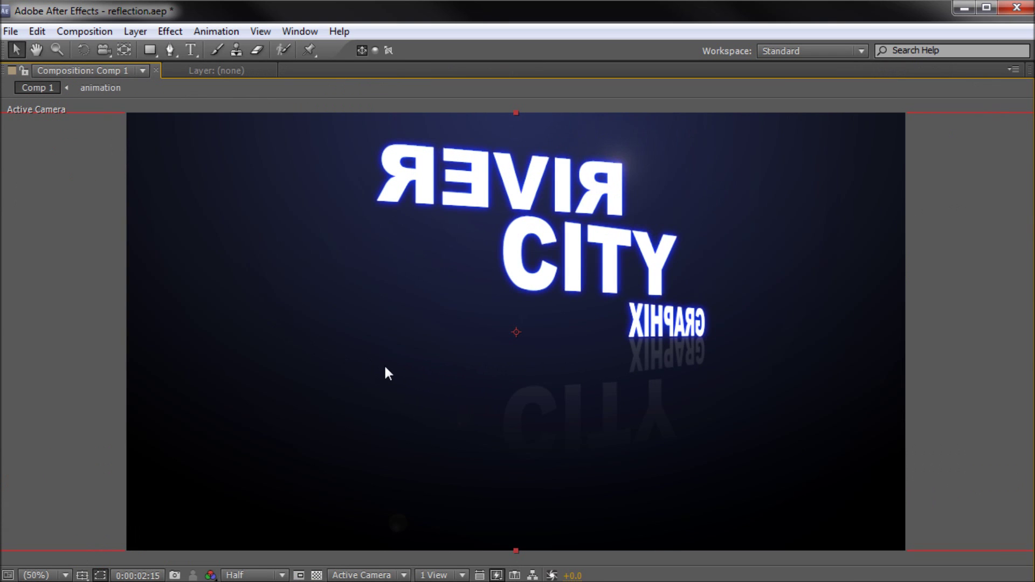
{"action": "key", "text": "space"}
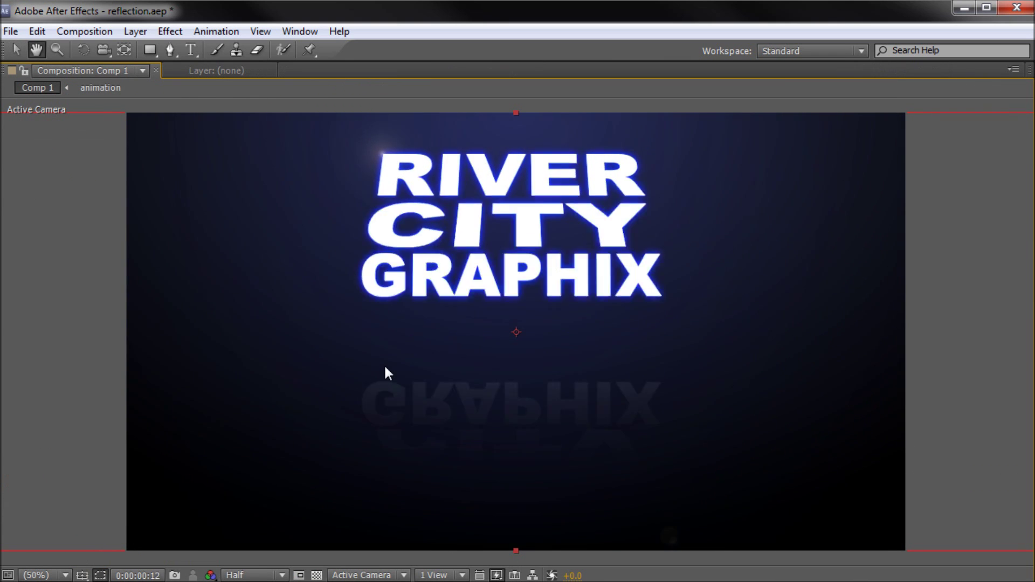